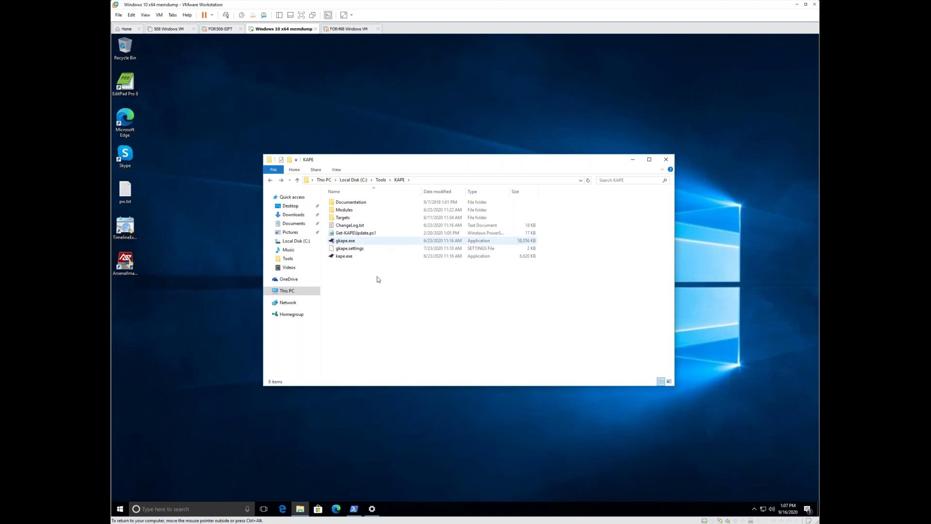
Run the Get-KAPEUpdate.ps1 script from the KAPE folder with PowerShell
{"action": "left_click", "coordinate": [352, 256]}
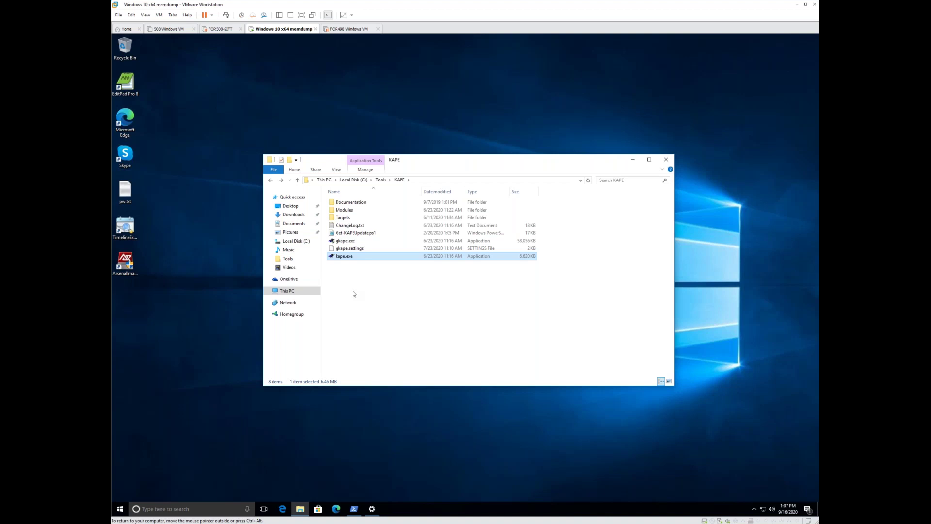
{"action": "left_click", "coordinate": [385, 308]}
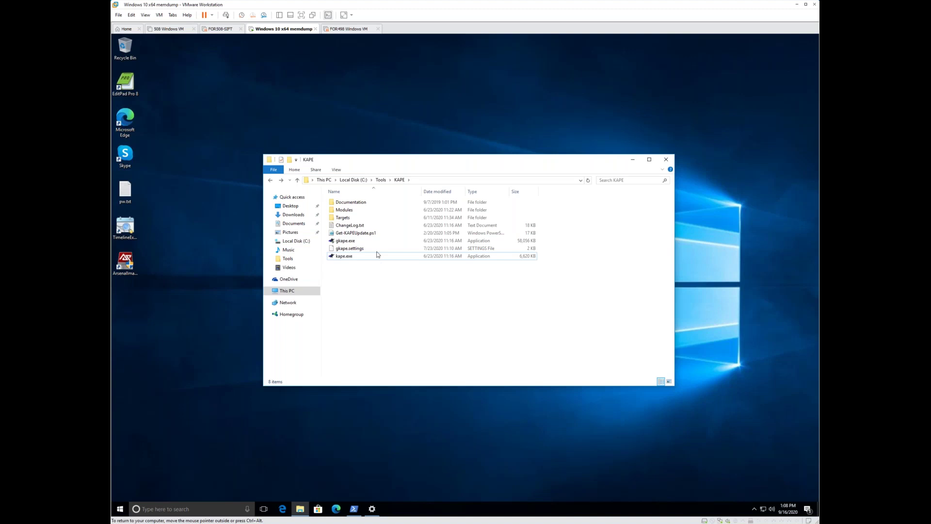
{"action": "left_click", "coordinate": [360, 236]}
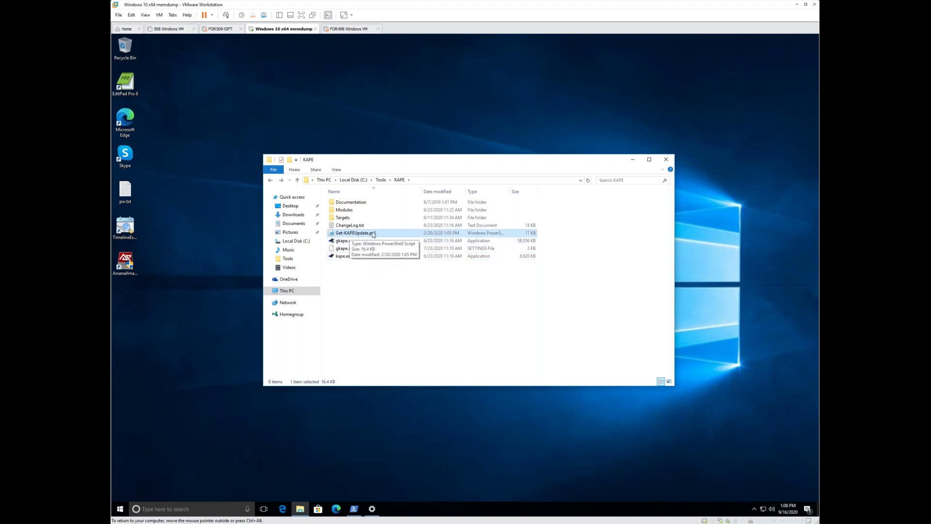
{"action": "right_click", "coordinate": [373, 233]}
{"action": "left_click", "coordinate": [415, 246]}
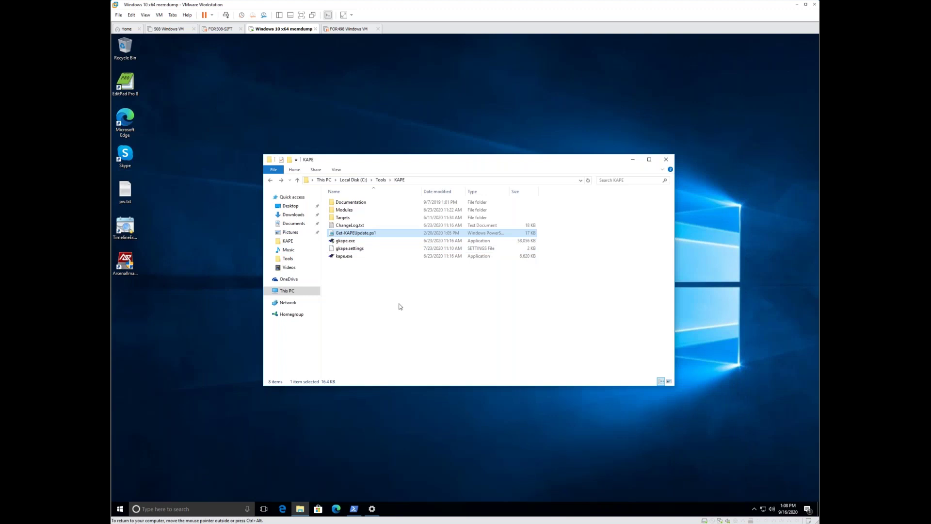
Open ChangeLog.txt from the KAPE folder, read through the version history and close it
{"action": "left_click", "coordinate": [367, 225]}
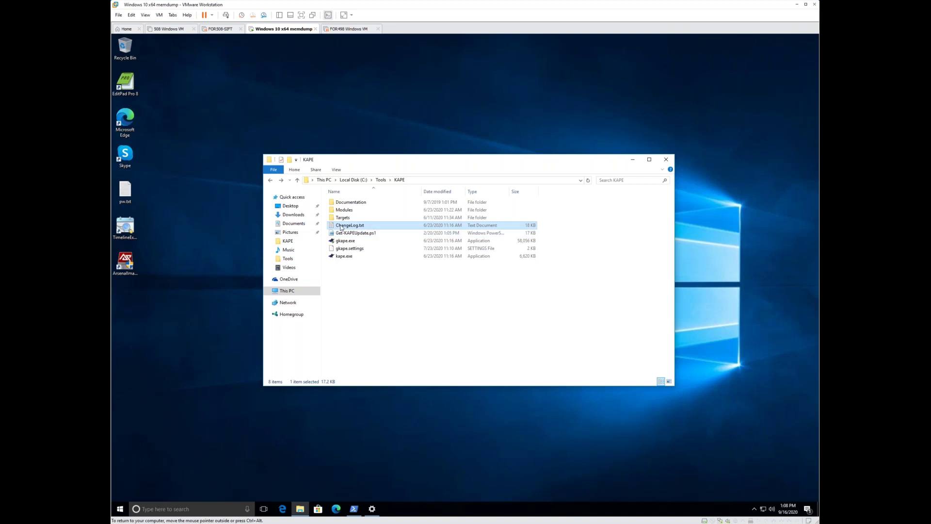
{"action": "double_click", "coordinate": [342, 226]}
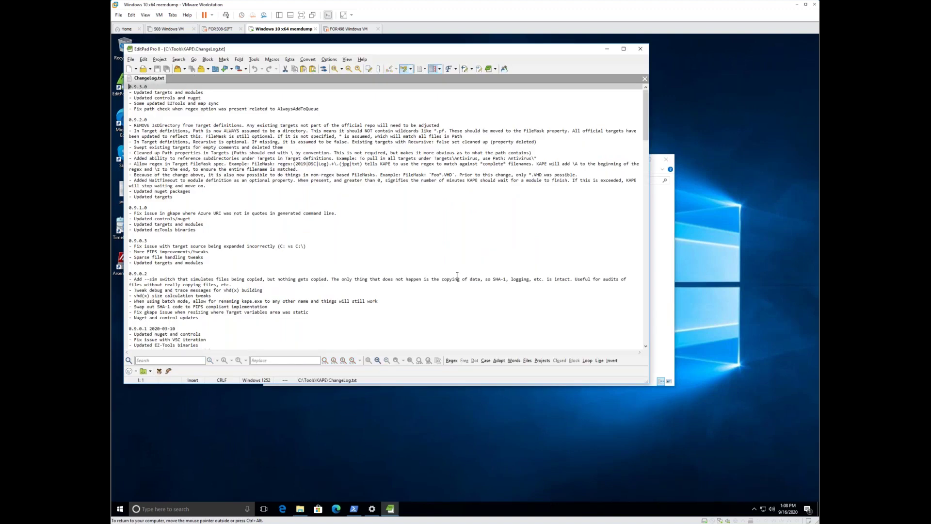
{"action": "scroll", "coordinate": [457, 275], "scroll_direction": "down", "scroll_amount": 10}
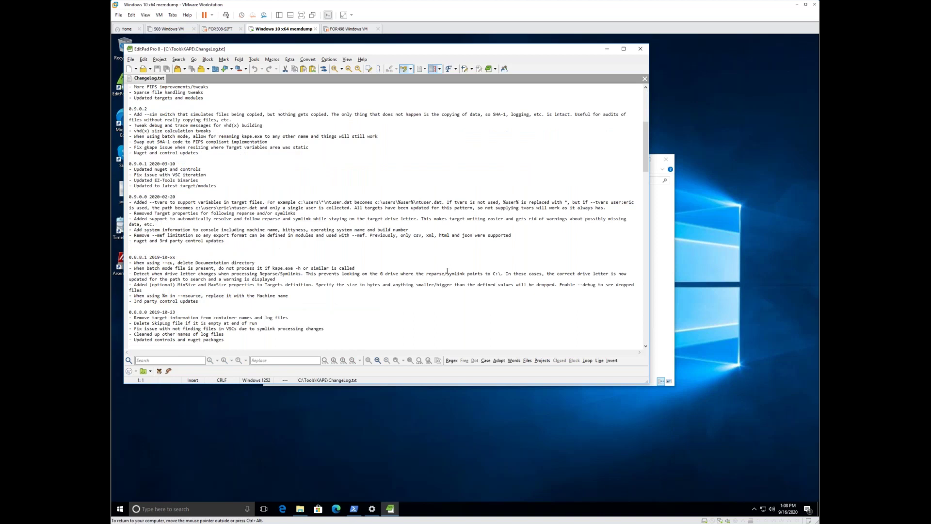
{"action": "scroll", "coordinate": [447, 271], "scroll_direction": "down", "scroll_amount": 13}
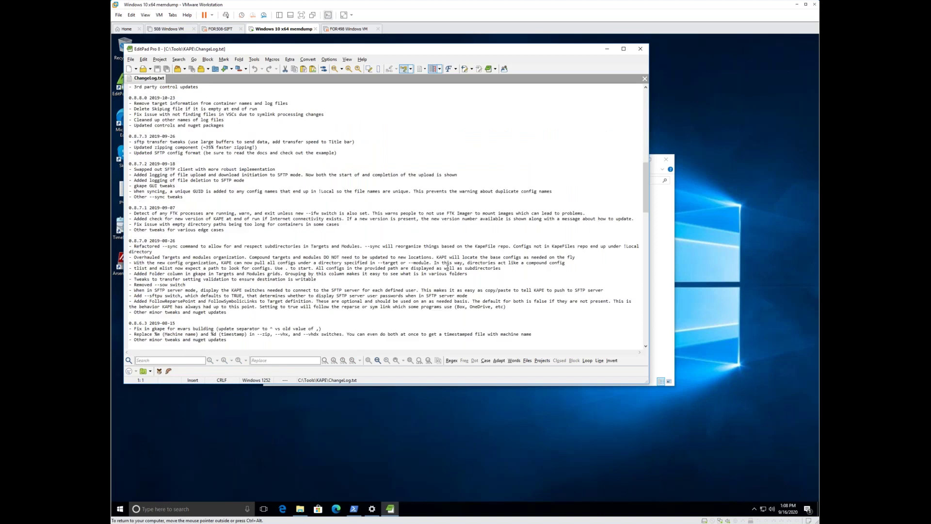
{"action": "key", "text": "alt+F4"}
Launch gkape.exe from the KAPE folder
{"action": "left_click", "coordinate": [357, 218]}
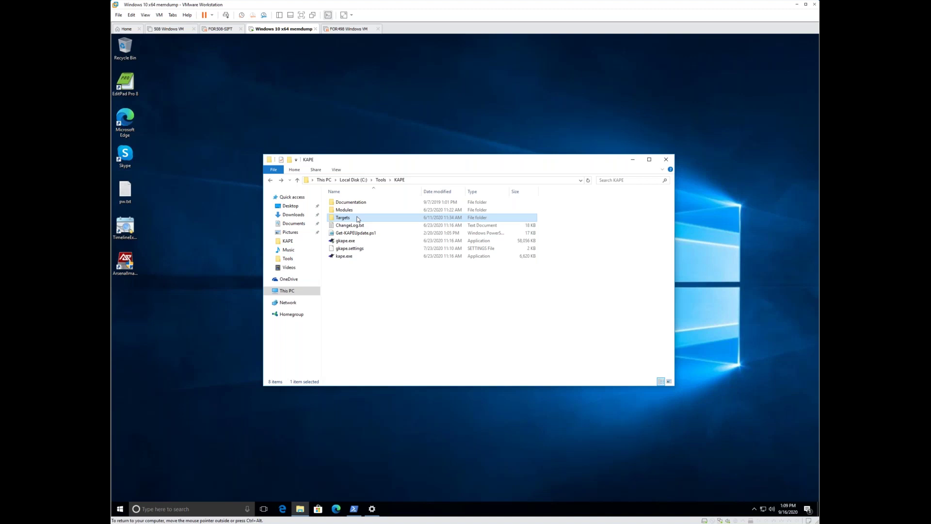
{"action": "left_click", "coordinate": [364, 244]}
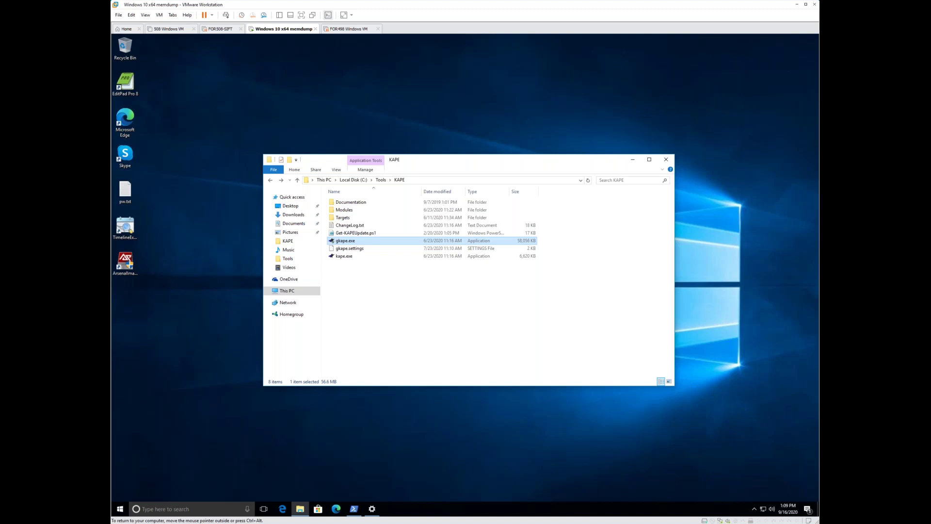
{"action": "key", "text": "Return"}
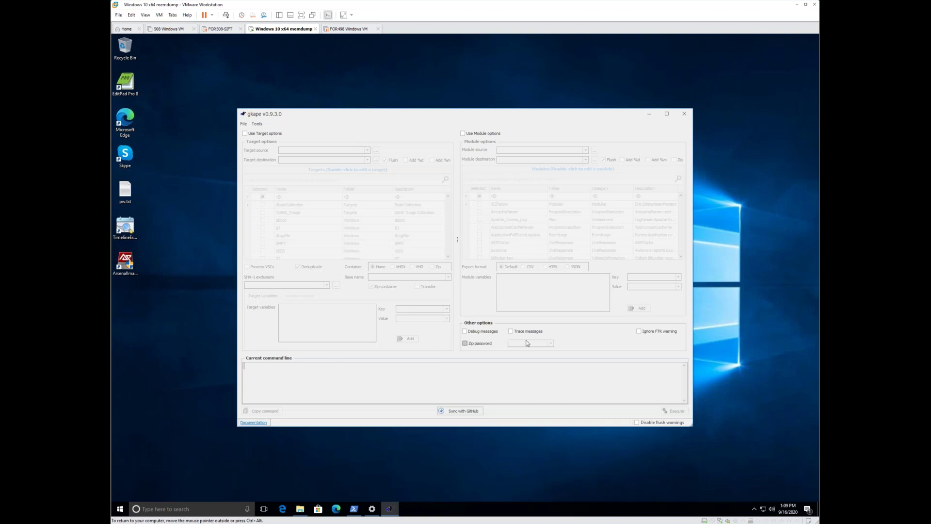
Enable the target options and leave the module options disabled
{"action": "left_click", "coordinate": [258, 134]}
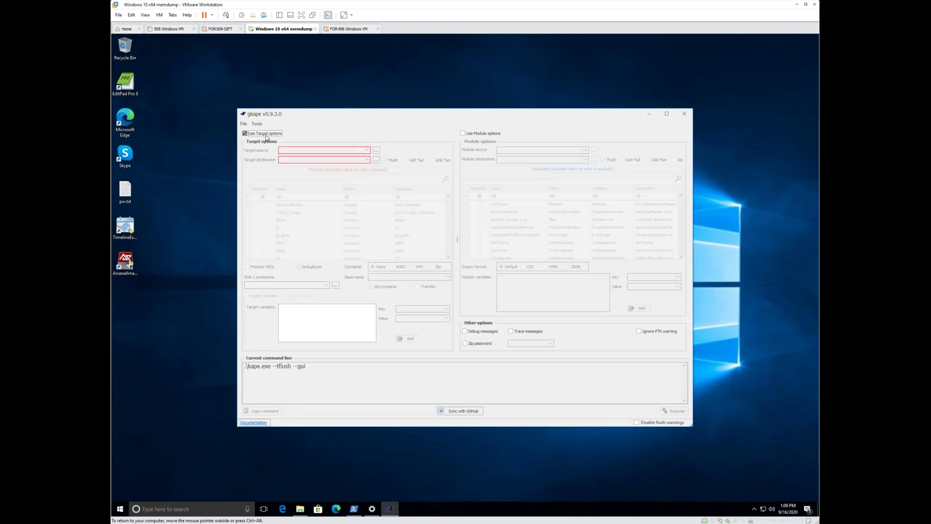
{"action": "left_click", "coordinate": [266, 136]}
{"action": "left_click", "coordinate": [471, 135]}
{"action": "left_click", "coordinate": [471, 134]}
{"action": "left_click", "coordinate": [264, 135]}
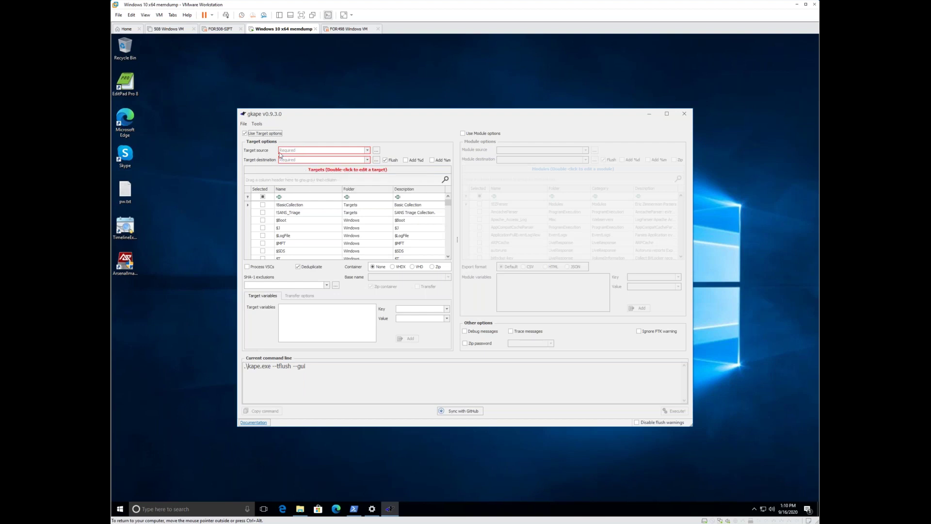
Set the target source to c and the target destination to c:\temp\tout
{"action": "left_click", "coordinate": [312, 151]}
{"action": "type", "text": "c"}
{"action": "left_click", "coordinate": [280, 163]}
{"action": "type", "text": "c:\te"}
{"action": "key", "text": "Down"}
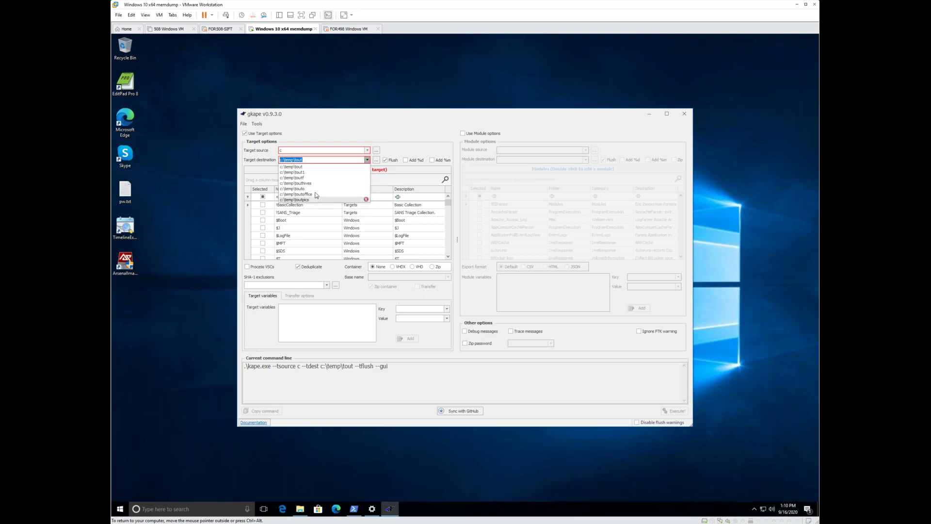
{"action": "left_click", "coordinate": [301, 167]}
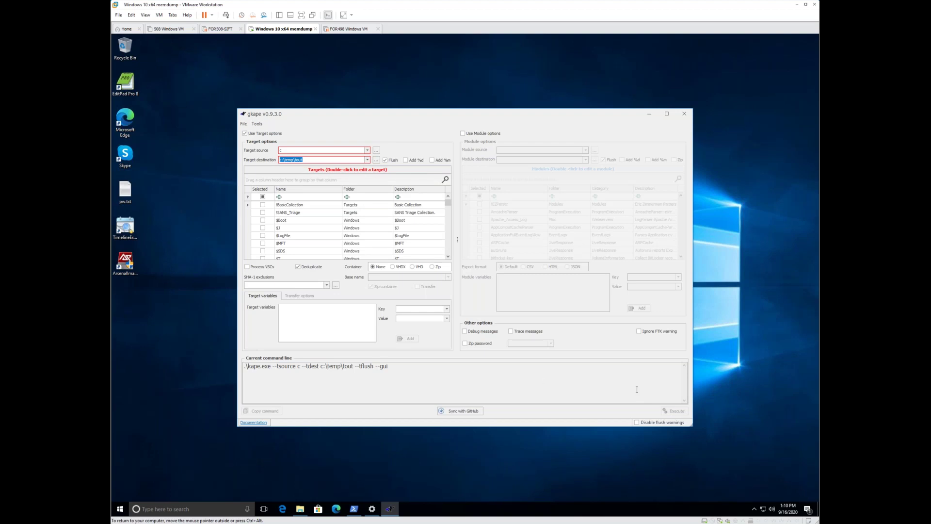
Examine the generated command line and look through the list of available targets
{"action": "left_click", "coordinate": [388, 367]}
{"action": "left_click_drag", "start_coordinate": [389, 367], "coordinate": [412, 370]}
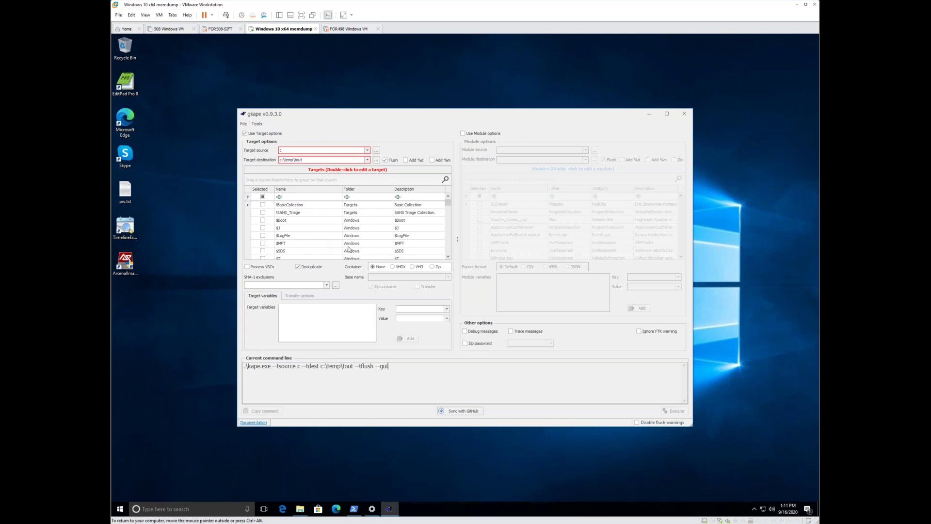
{"action": "scroll", "coordinate": [340, 236], "scroll_direction": "down", "scroll_amount": 1}
{"action": "scroll", "coordinate": [340, 236], "scroll_direction": "down", "scroll_amount": 5}
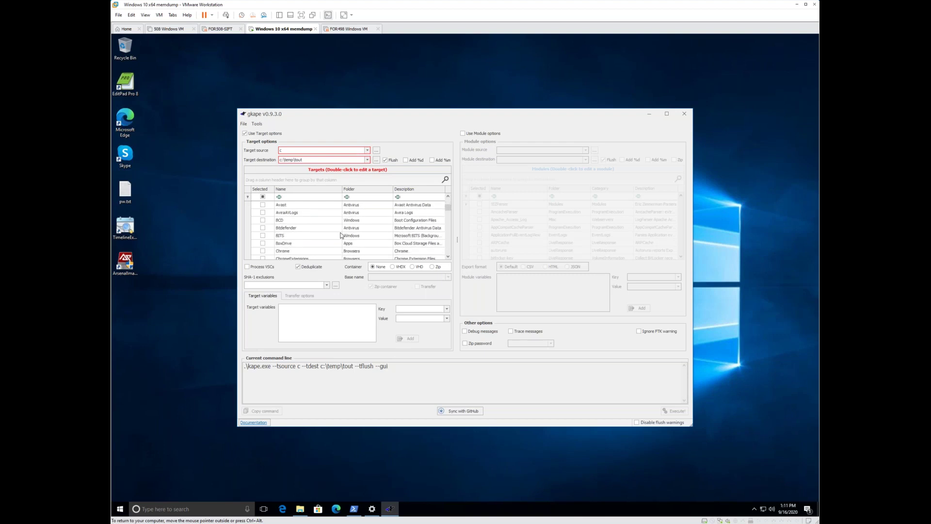
{"action": "scroll", "coordinate": [340, 235], "scroll_direction": "up", "scroll_amount": 5}
{"action": "scroll", "coordinate": [341, 236], "scroll_direction": "down", "scroll_amount": 1}
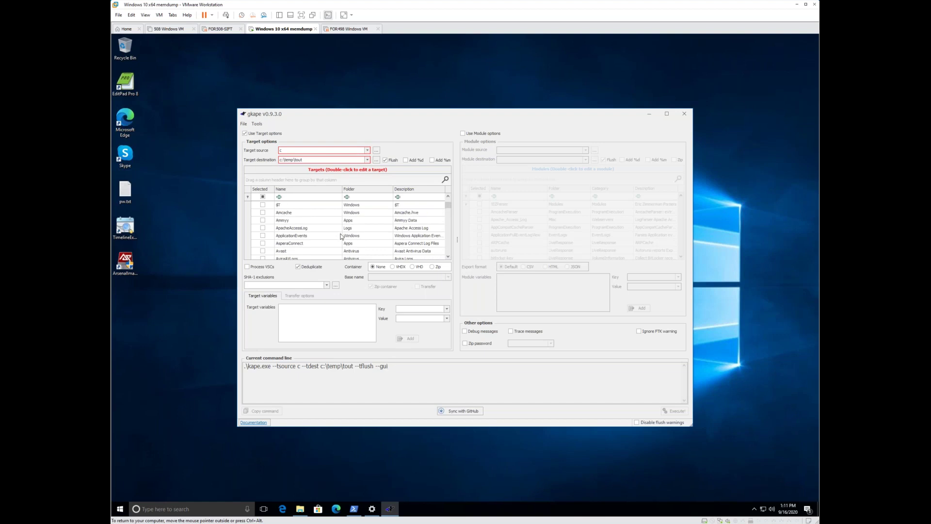
{"action": "scroll", "coordinate": [341, 235], "scroll_direction": "down", "scroll_amount": 3}
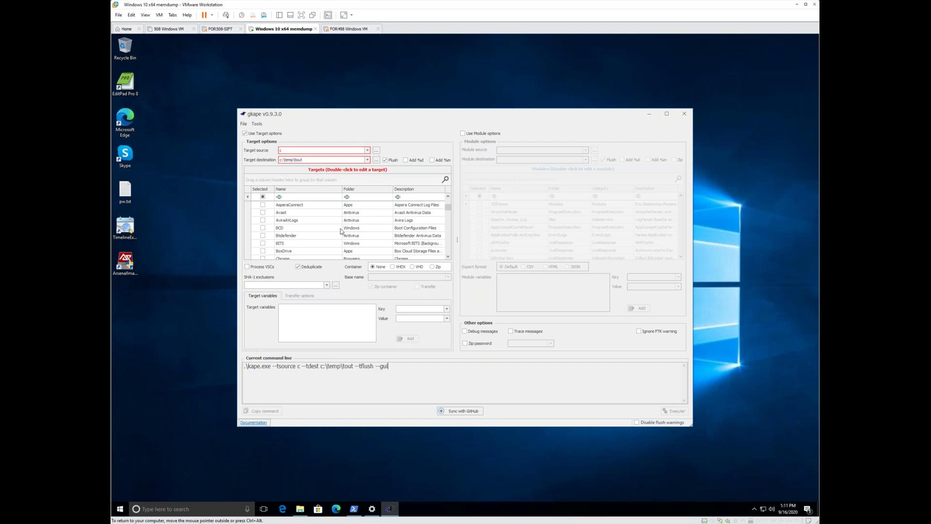
{"action": "scroll", "coordinate": [332, 224], "scroll_direction": "down", "scroll_amount": 5}
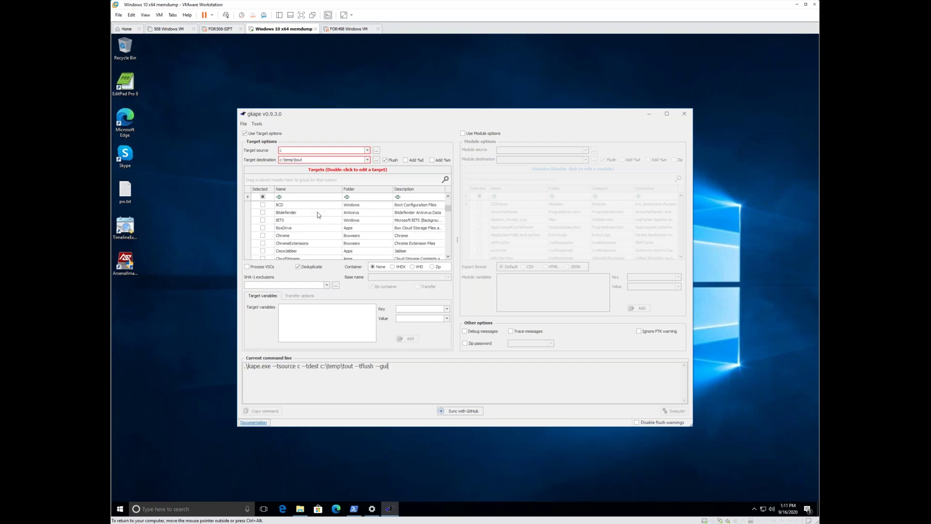
{"action": "scroll", "coordinate": [318, 214], "scroll_direction": "down", "scroll_amount": 2}
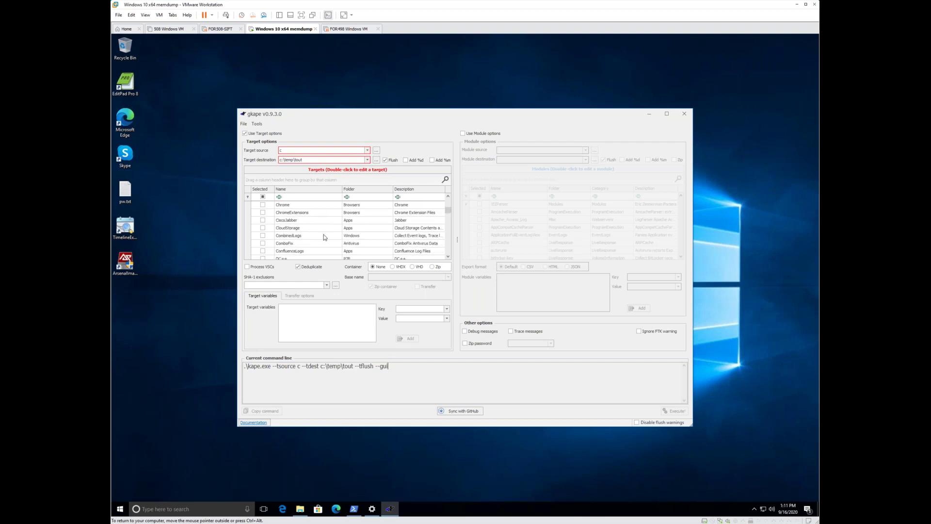
{"action": "scroll", "coordinate": [324, 234], "scroll_direction": "down", "scroll_amount": 6}
Filter the target names by "lnk", select the LnkFilesAndJumpLists target, and clear the filter
{"action": "left_click", "coordinate": [313, 197]}
{"action": "type", "text": "lnk"}
{"action": "left_click", "coordinate": [265, 205]}
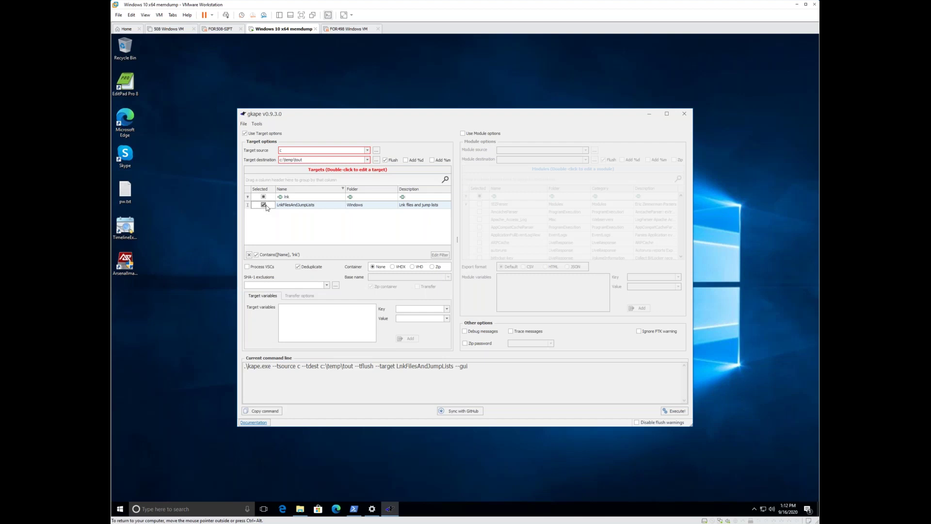
{"action": "left_click", "coordinate": [297, 196]}
{"action": "key", "text": "BackSpace"}
{"action": "key", "text": "BackSpace"}
{"action": "key", "text": "BackSpace"}
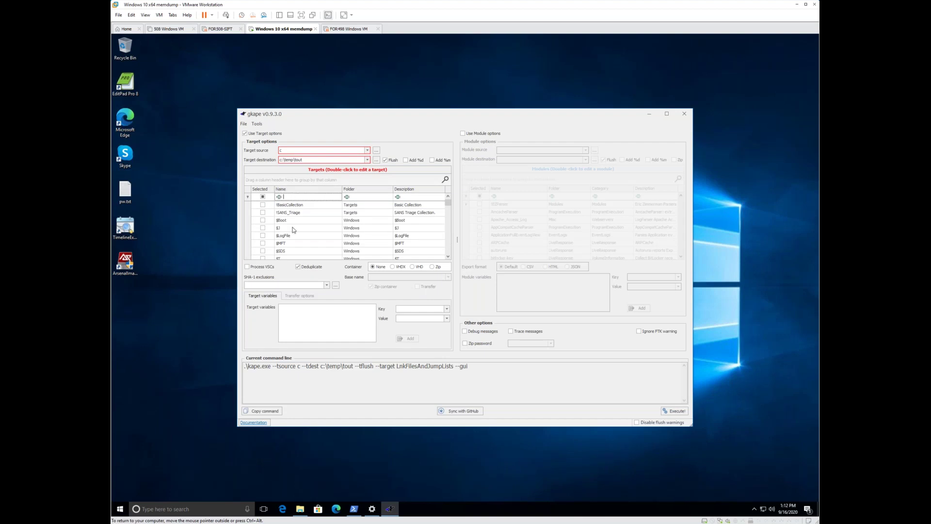
Filter the target names by "pre", select the Prefetch target, and clear the filter
{"action": "left_click", "coordinate": [262, 212]}
{"action": "type", "text": "pre"}
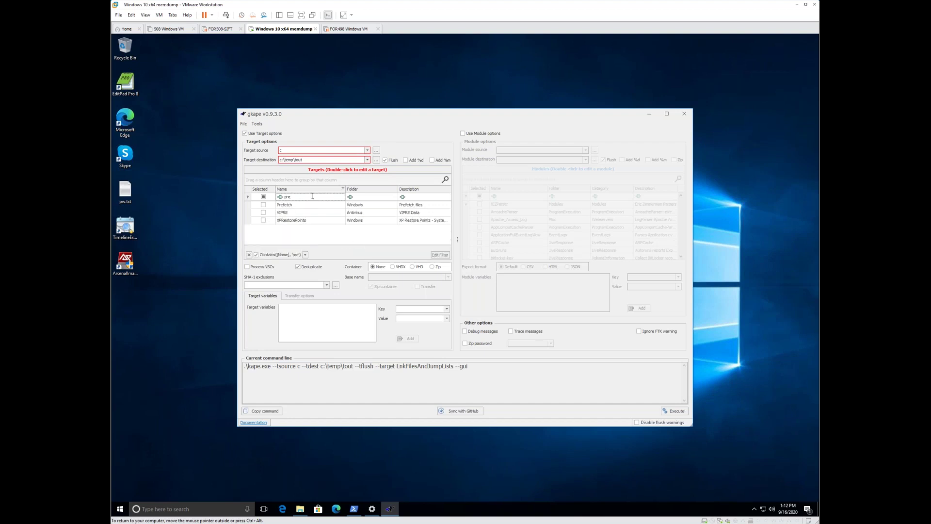
{"action": "left_click", "coordinate": [263, 205]}
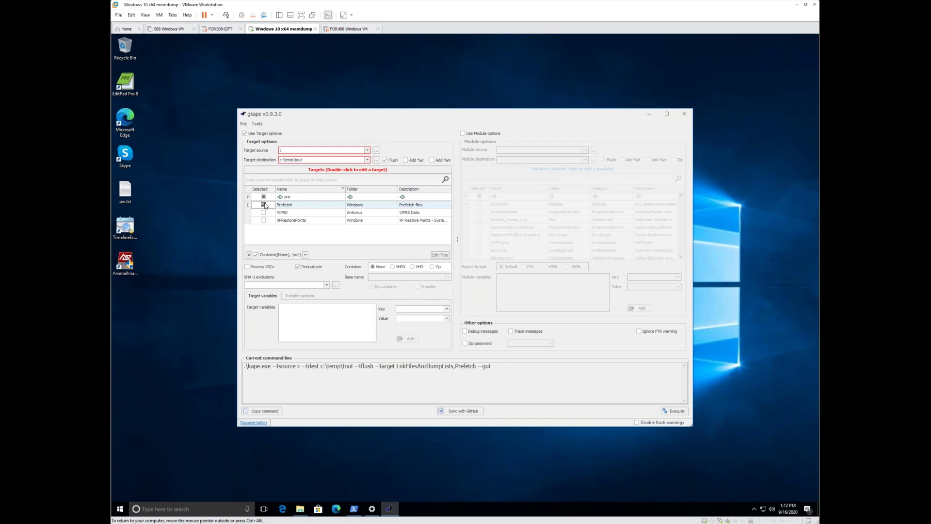
{"action": "left_click", "coordinate": [249, 255]}
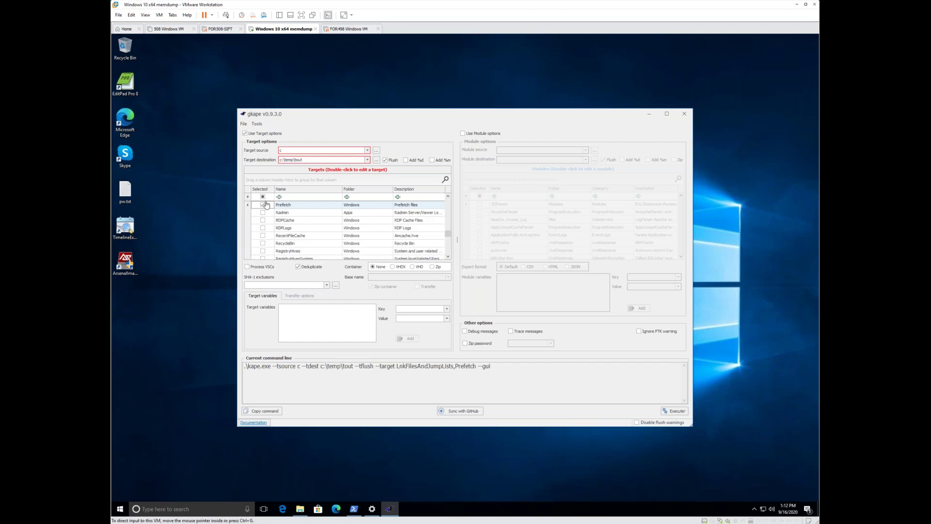
Check the target arguments in the current command line and execute the collection
{"action": "left_click_drag", "start_coordinate": [379, 368], "coordinate": [453, 367]}
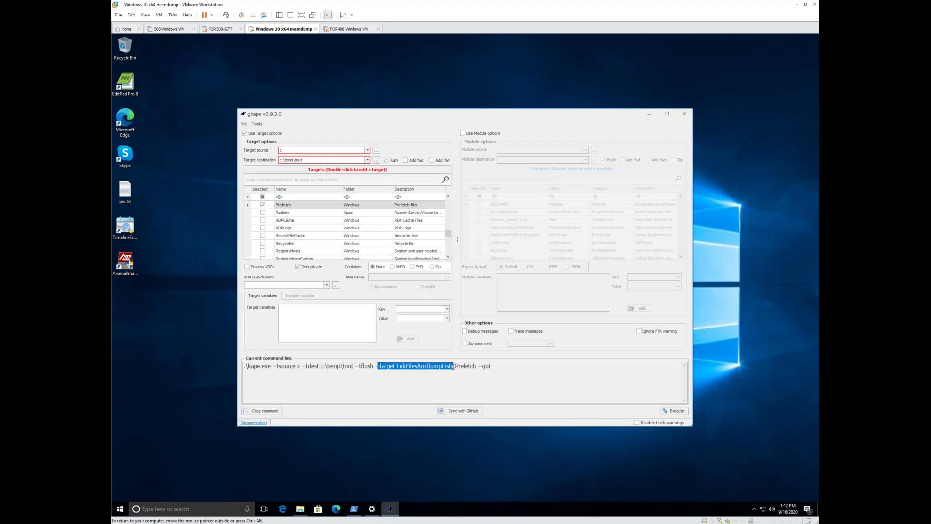
{"action": "double_click", "coordinate": [452, 367]}
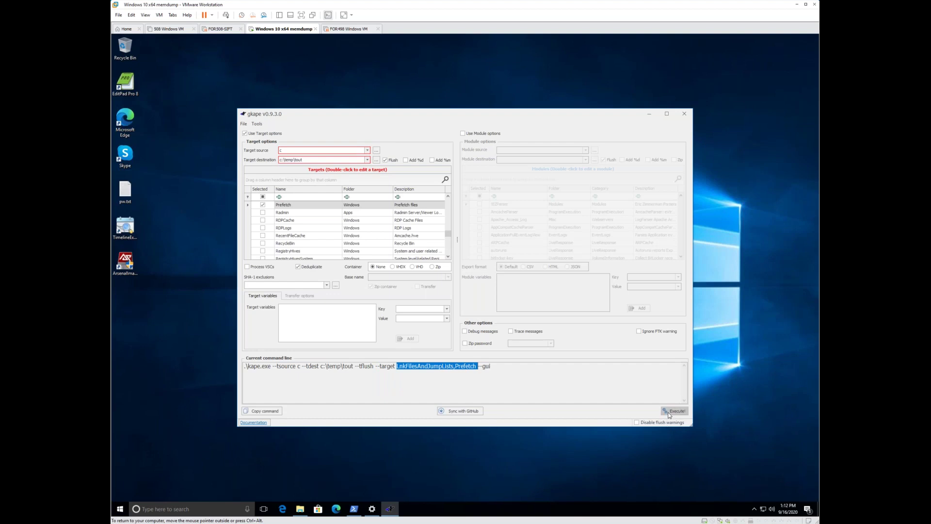
{"action": "left_click", "coordinate": [525, 364]}
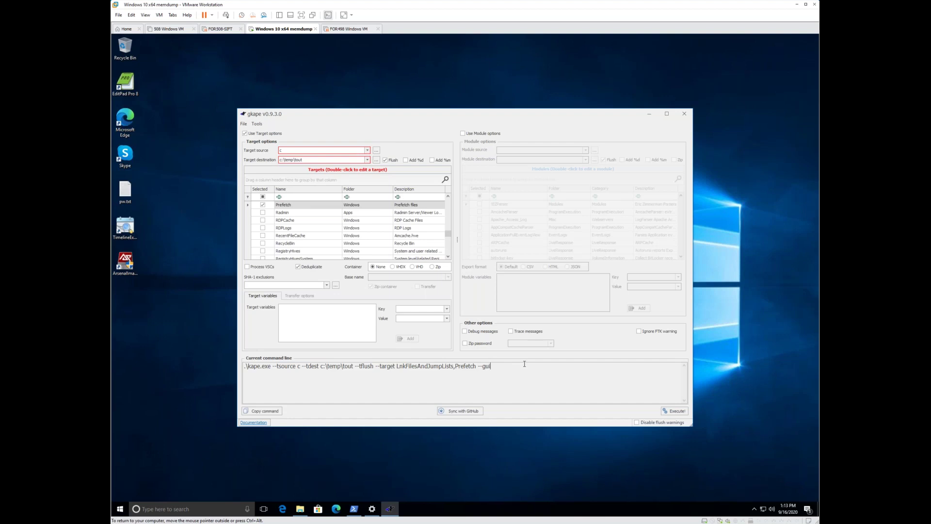
{"action": "left_click", "coordinate": [684, 413]}
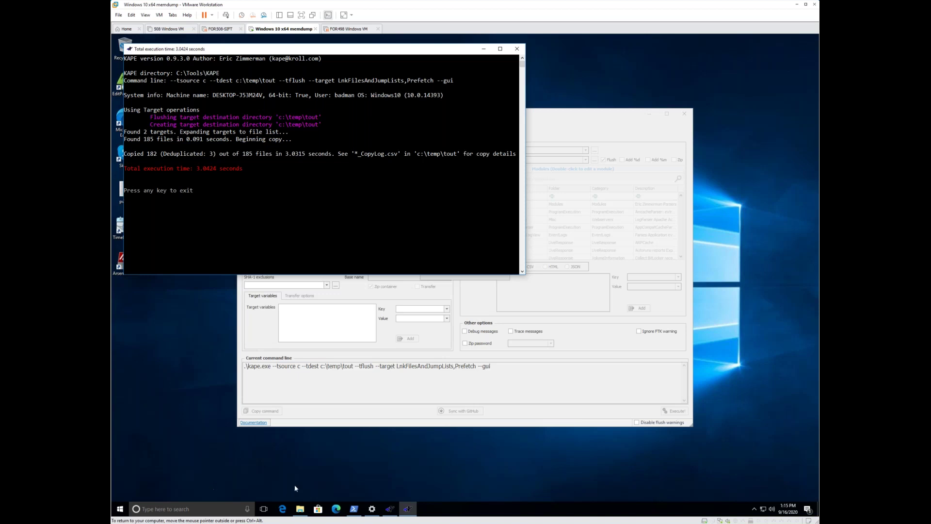
Switch to File Explorer and open the c folder inside C:\temp\tout to inspect the collected files
{"action": "left_click", "coordinate": [301, 509]}
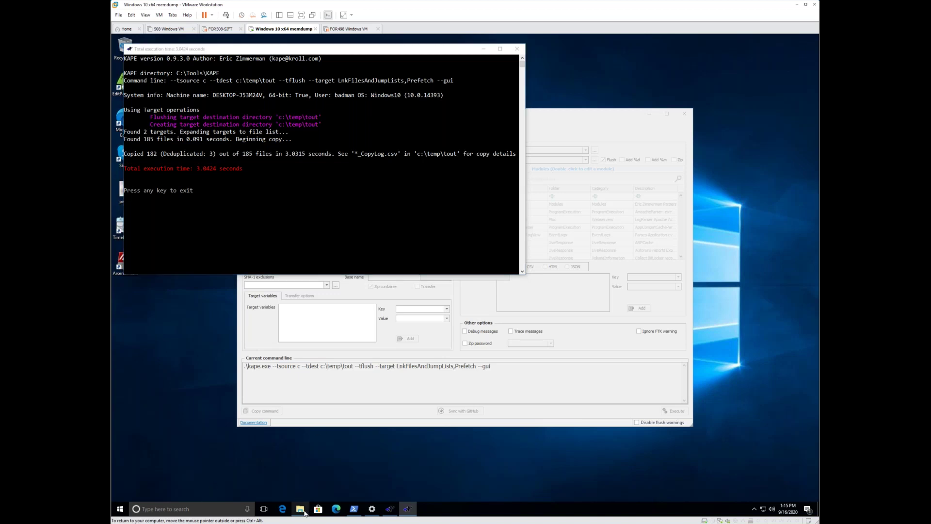
{"action": "left_click", "coordinate": [357, 180]}
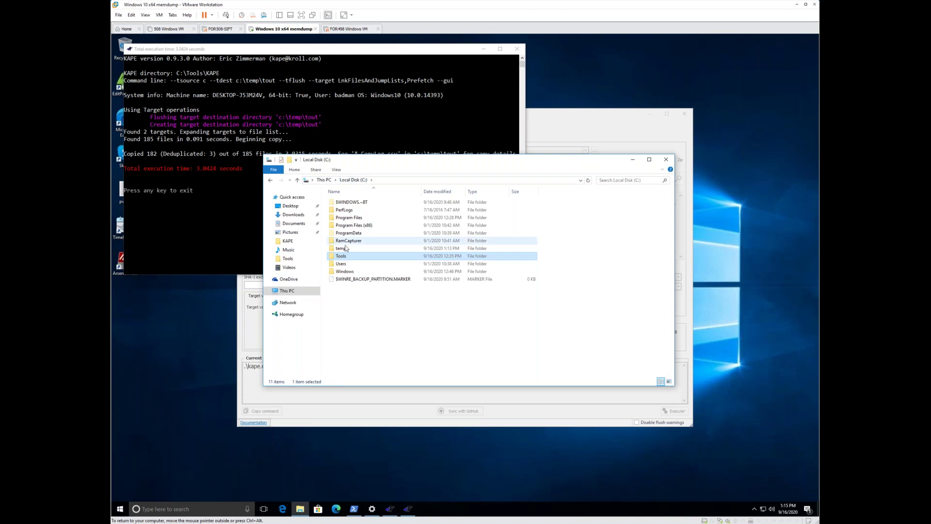
{"action": "double_click", "coordinate": [346, 248]}
{"action": "double_click", "coordinate": [343, 209]}
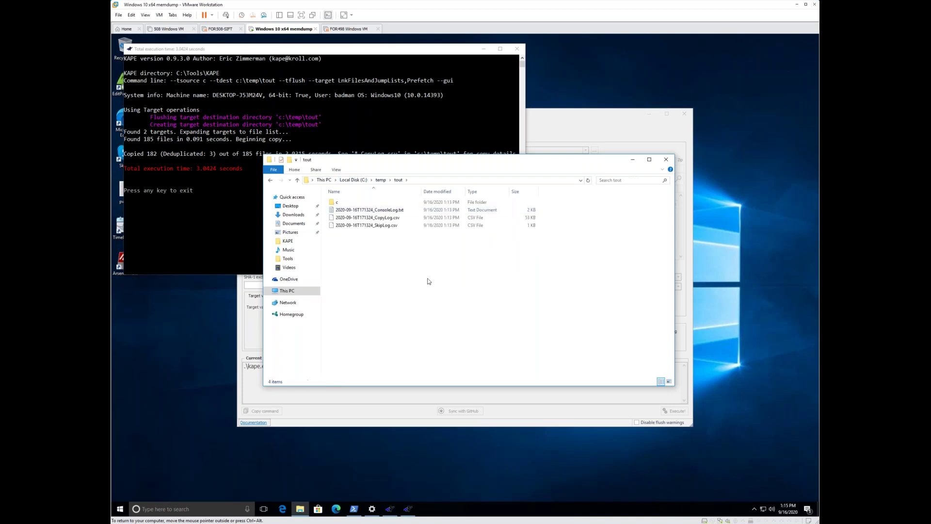
{"action": "left_click", "coordinate": [341, 204]}
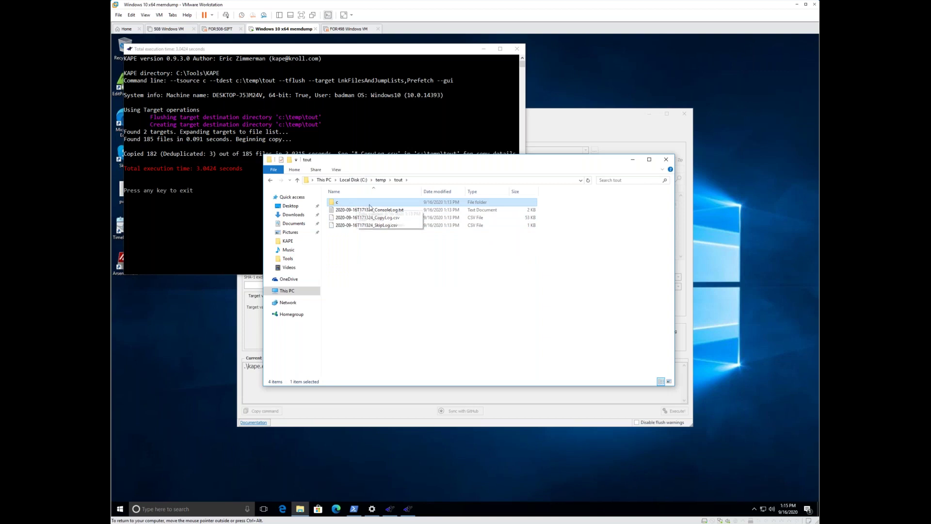
{"action": "double_click", "coordinate": [359, 204]}
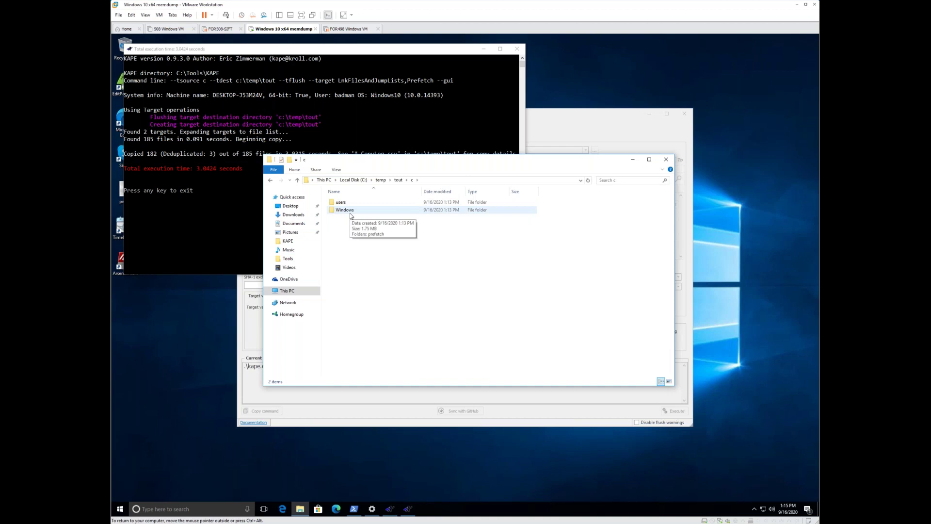
Open the collected Windows\prefetch folder and look through the copied .pf files
{"action": "double_click", "coordinate": [349, 211]}
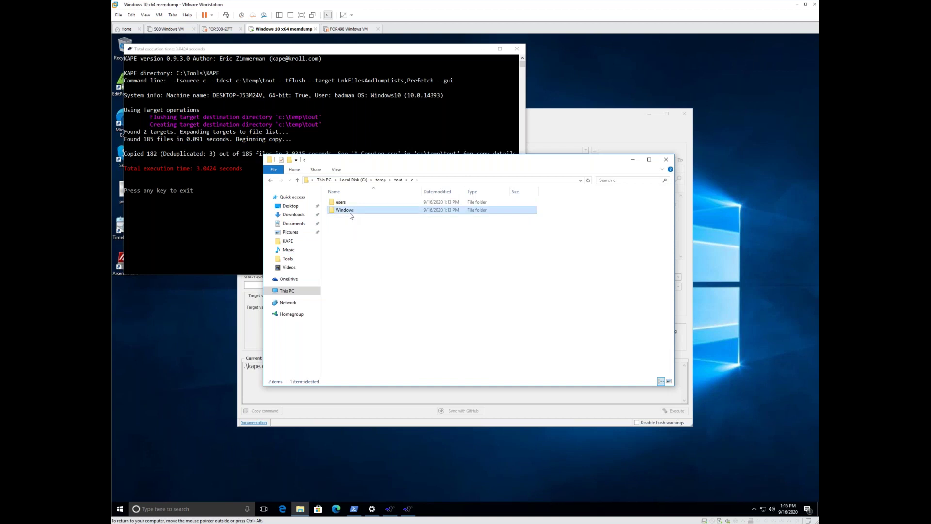
{"action": "double_click", "coordinate": [344, 203]}
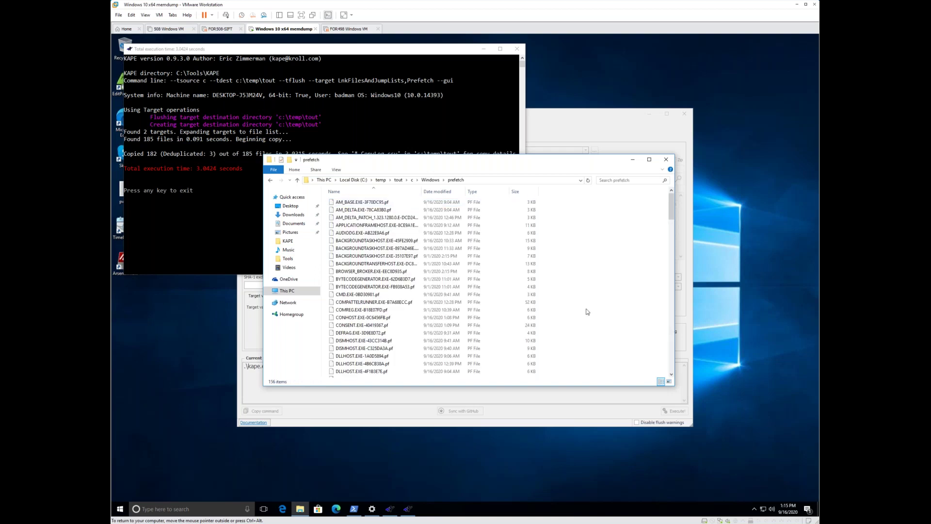
{"action": "scroll", "coordinate": [595, 333], "scroll_direction": "down", "scroll_amount": 3}
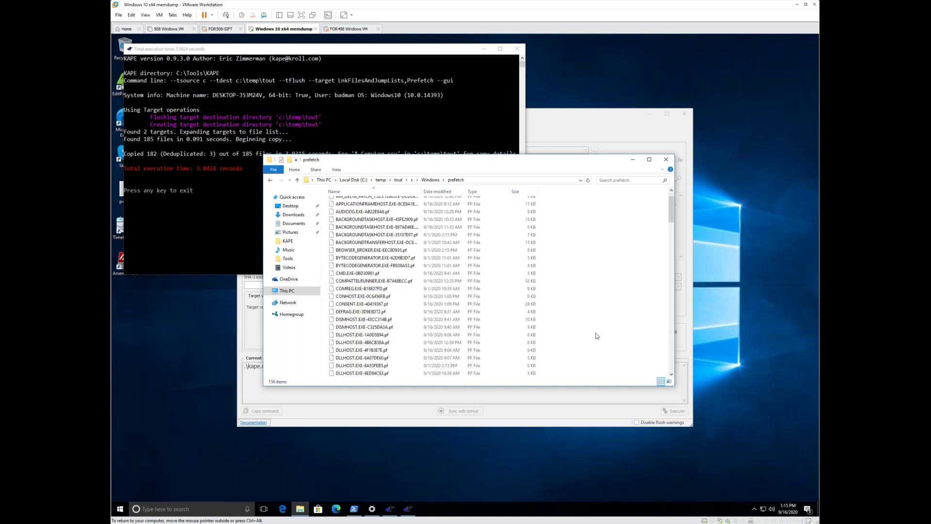
{"action": "scroll", "coordinate": [595, 330], "scroll_direction": "down", "scroll_amount": 18}
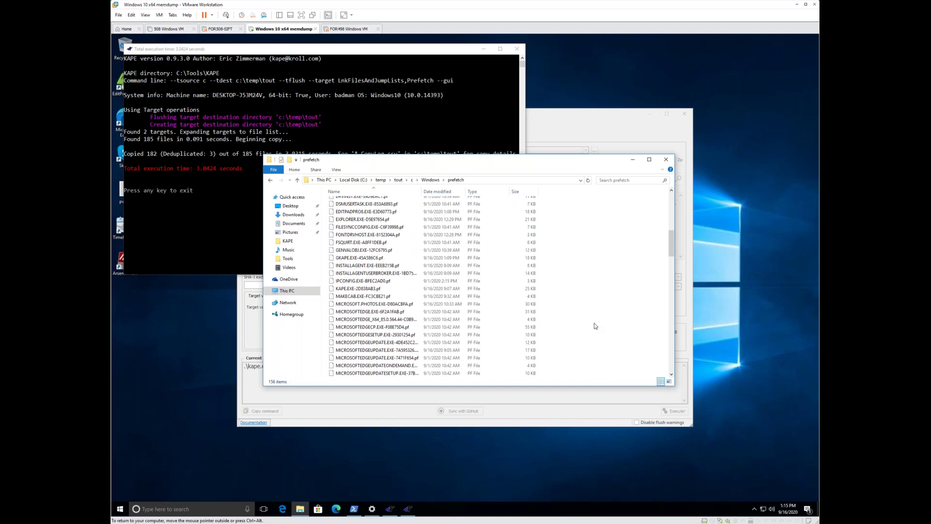
{"action": "scroll", "coordinate": [596, 316], "scroll_direction": "down", "scroll_amount": 15}
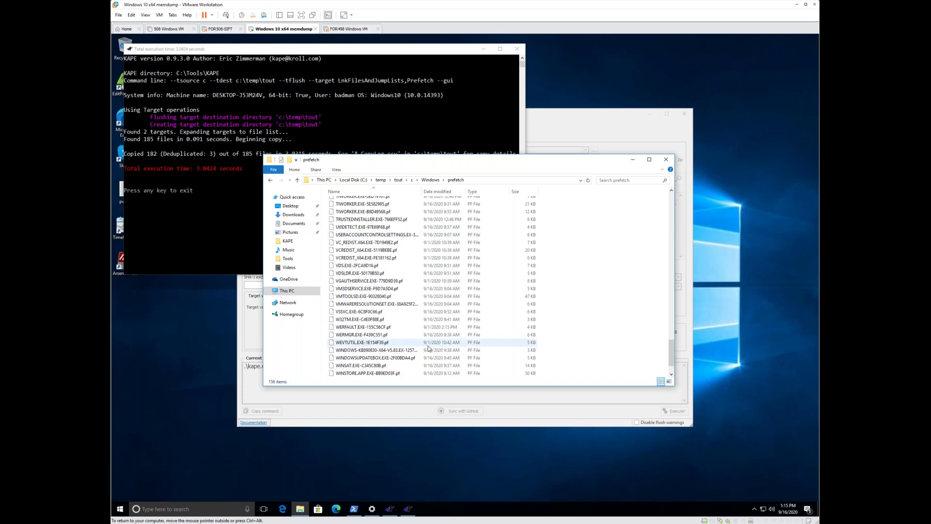
{"action": "scroll", "coordinate": [435, 342], "scroll_direction": "up", "scroll_amount": 10}
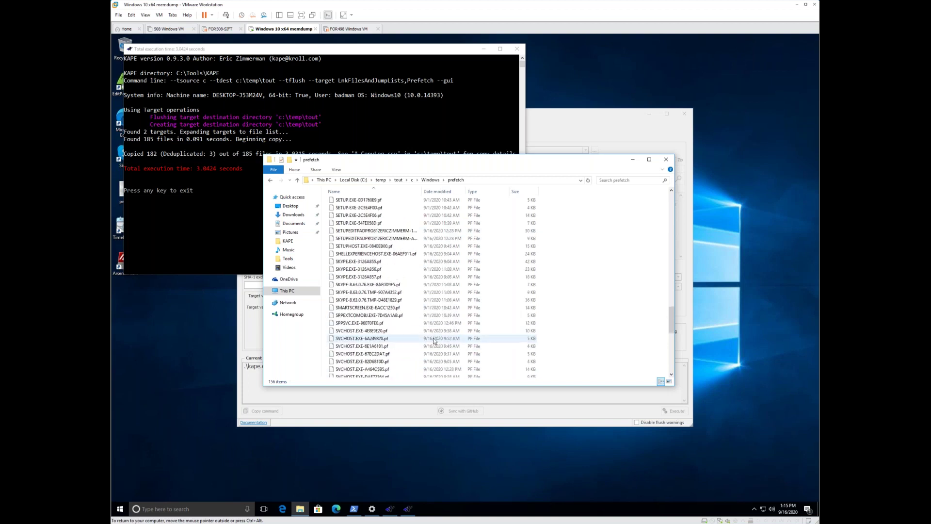
{"action": "scroll", "coordinate": [430, 332], "scroll_direction": "up", "scroll_amount": 5}
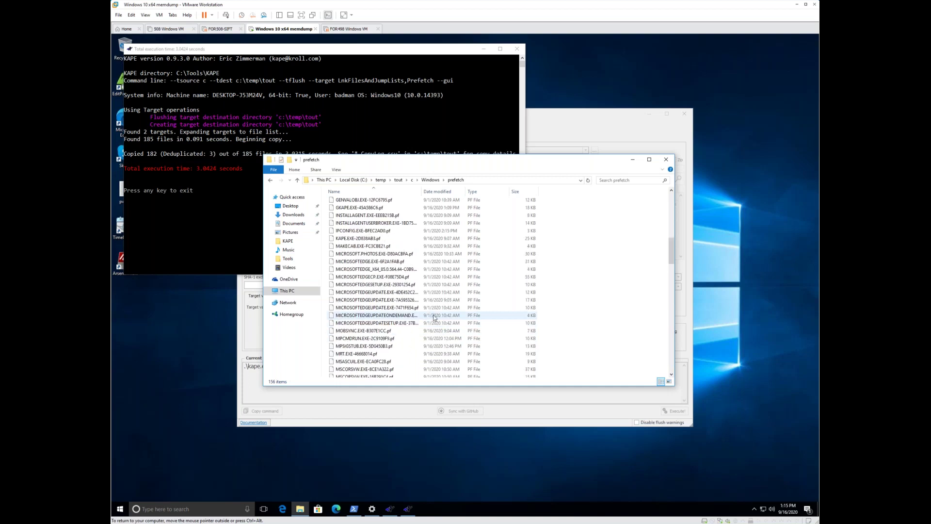
Go back to the collected c folder and open the user profile's AppData\Roaming\Microsoft\Windows\Recent folder under users
{"action": "key", "text": "BackSpace"}
{"action": "key", "text": "BackSpace"}
{"action": "key", "text": "BackSpace"}
{"action": "key", "text": "Return"}
{"action": "left_click", "coordinate": [356, 204]}
{"action": "double_click", "coordinate": [356, 203]}
{"action": "double_click", "coordinate": [356, 204]}
{"action": "double_click", "coordinate": [356, 203]}
{"action": "double_click", "coordinate": [356, 203]}
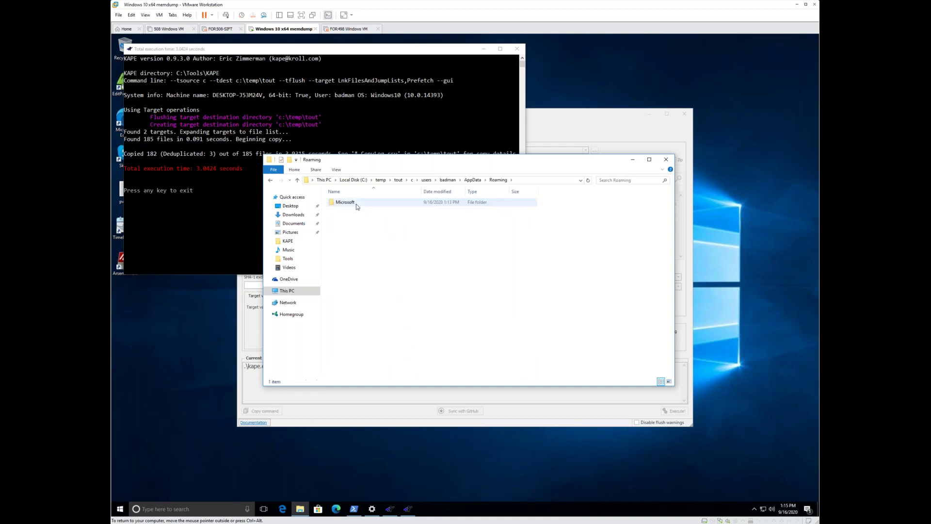
{"action": "left_click", "coordinate": [356, 204]}
{"action": "double_click", "coordinate": [356, 204]}
{"action": "double_click", "coordinate": [355, 203]}
{"action": "double_click", "coordinate": [356, 204]}
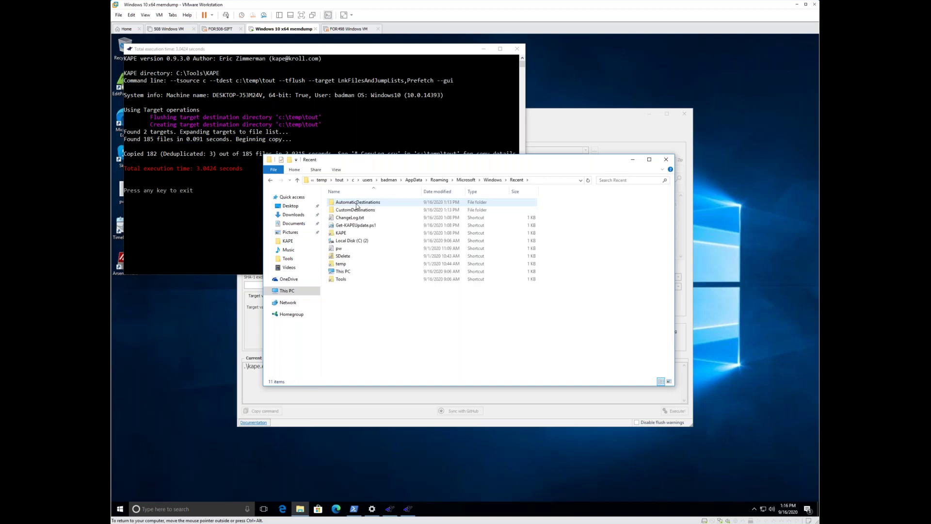
Inspect the jump list files in the AutomaticDestinations folder and return to C:\temp\tout
{"action": "double_click", "coordinate": [357, 206]}
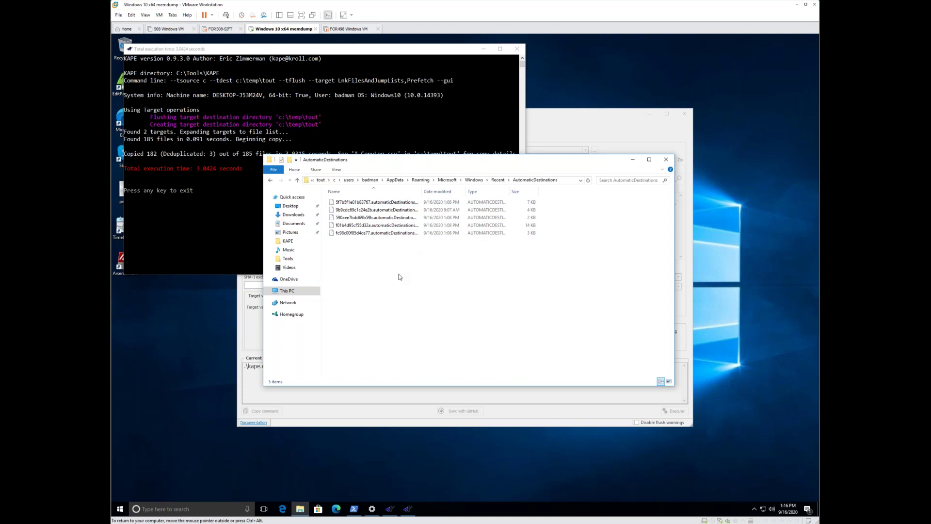
{"action": "key", "text": "BackSpace"}
{"action": "key", "text": "BackSpace"}
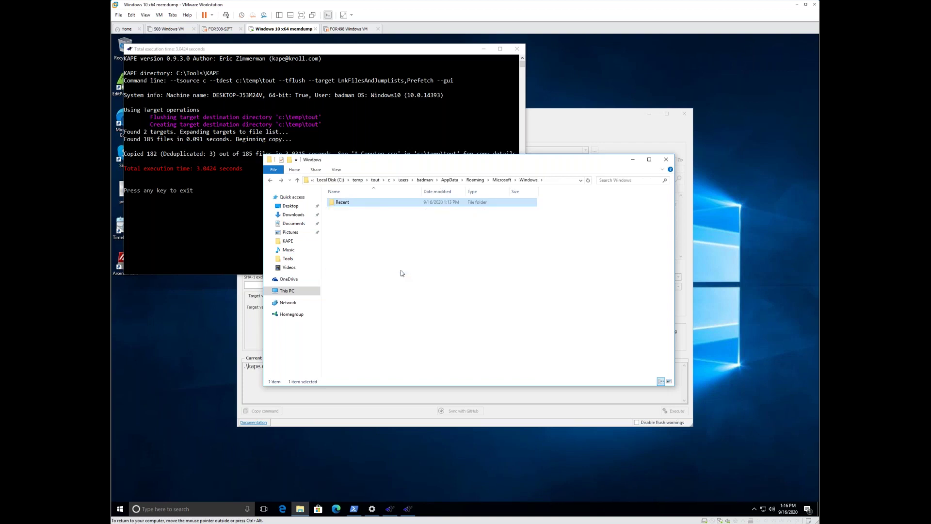
{"action": "key", "text": "BackSpace"}
{"action": "key", "text": "BackSpace"}
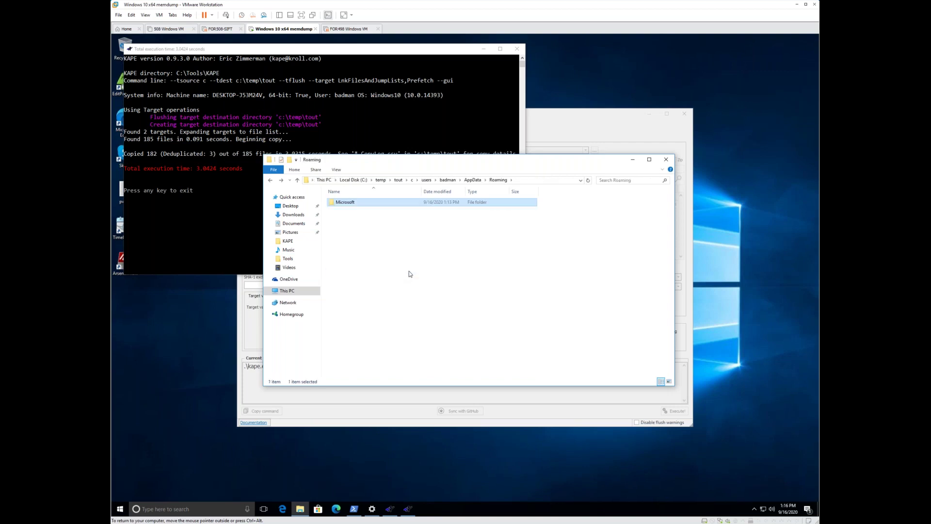
{"action": "key", "text": "BackSpace"}
{"action": "key", "text": "BackSpace"}
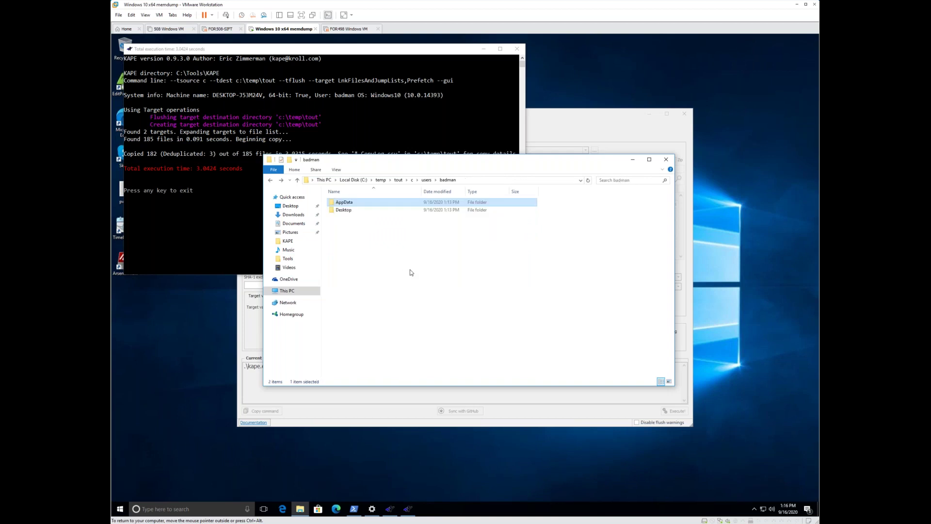
{"action": "key", "text": "BackSpace"}
{"action": "key", "text": "BackSpace"}
{"action": "key", "text": "BackSpace"}
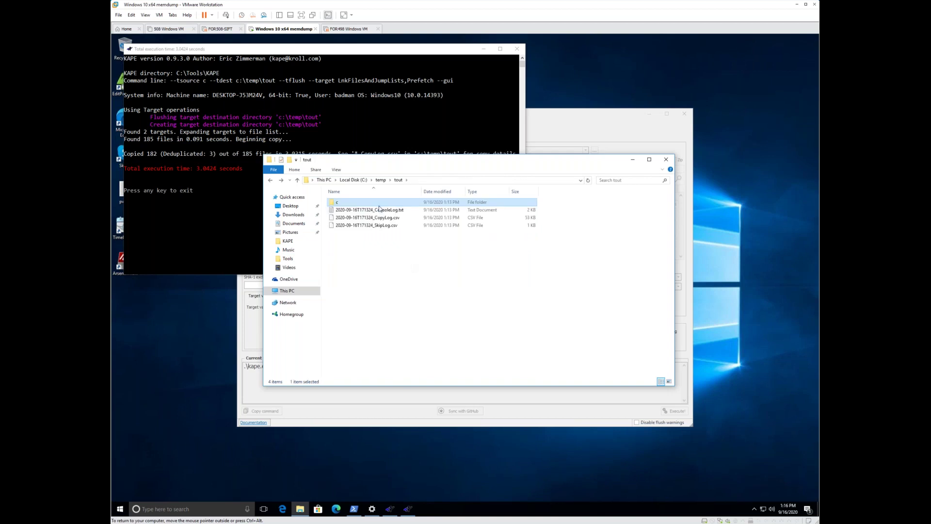
Open 2020-09-16T171324_ConsoleLog.txt, read the logged collection output, and close the file
{"action": "left_click", "coordinate": [380, 212]}
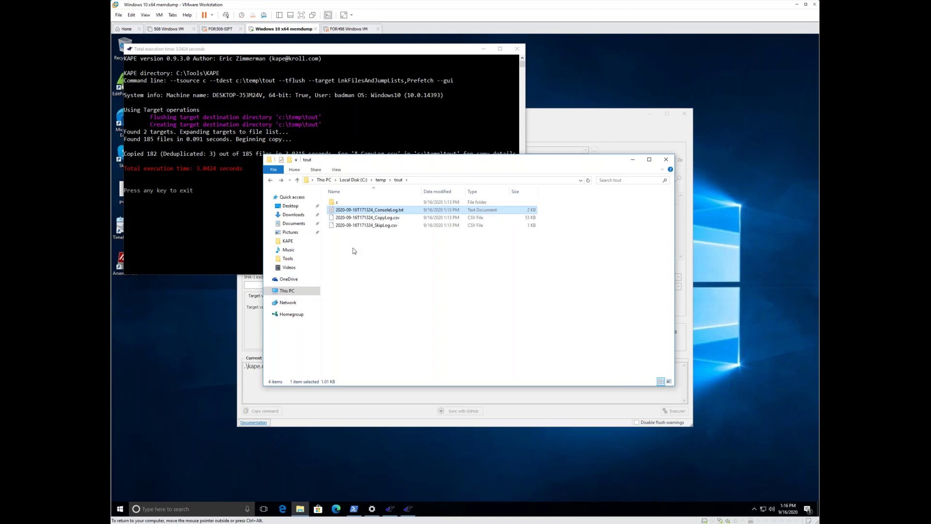
{"action": "key", "text": "Return"}
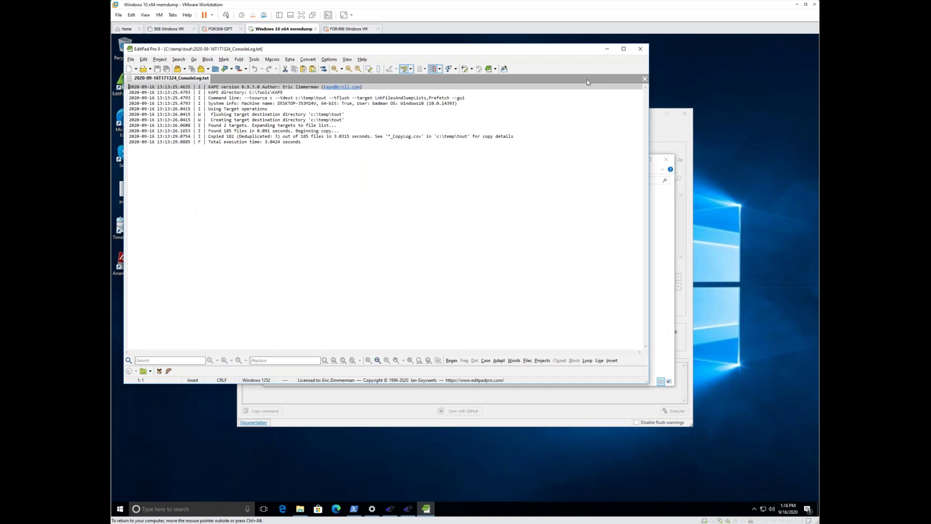
{"action": "left_click", "coordinate": [641, 49]}
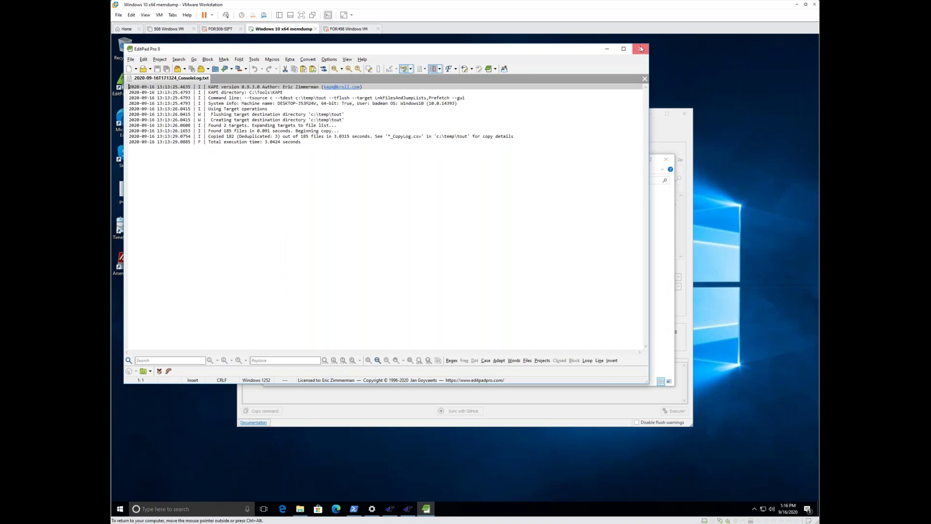
Open the CopyLog.csv and SkipLog.csv files together and review all columns of the copy log through CopyDuration
{"action": "left_click_drag", "start_coordinate": [402, 234], "coordinate": [383, 216]}
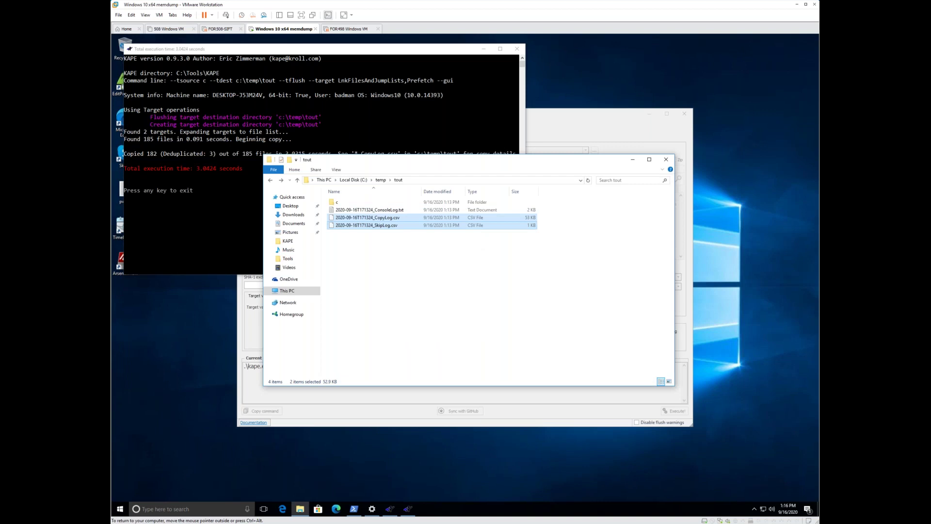
{"action": "key", "text": "Return"}
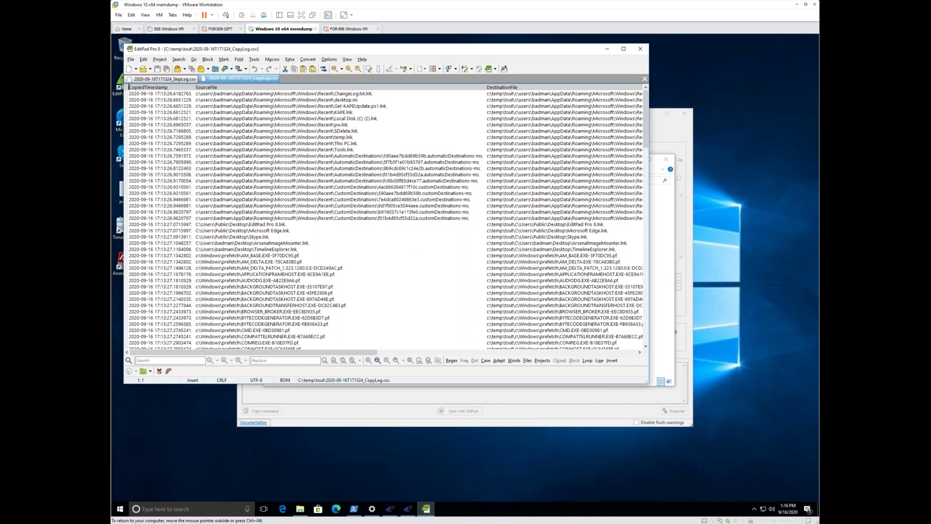
{"action": "left_click", "coordinate": [226, 100]}
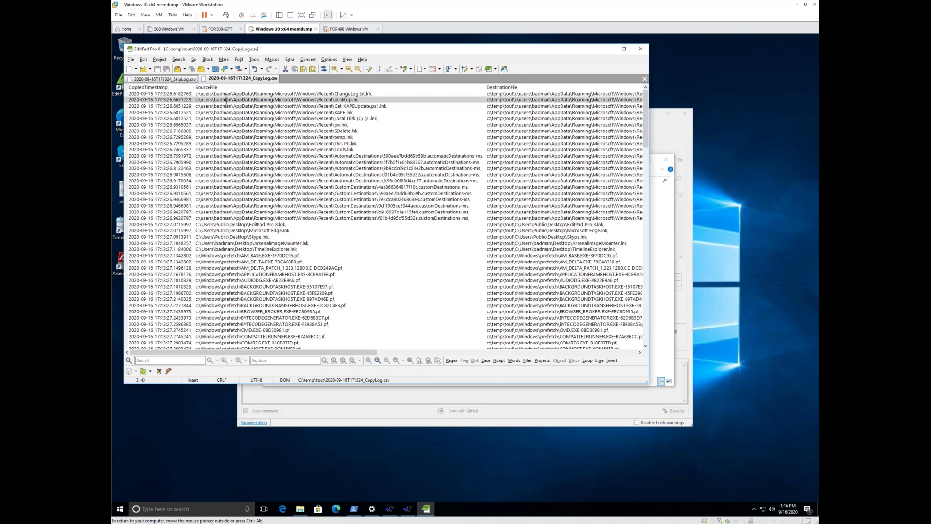
{"action": "left_click", "coordinate": [515, 149]}
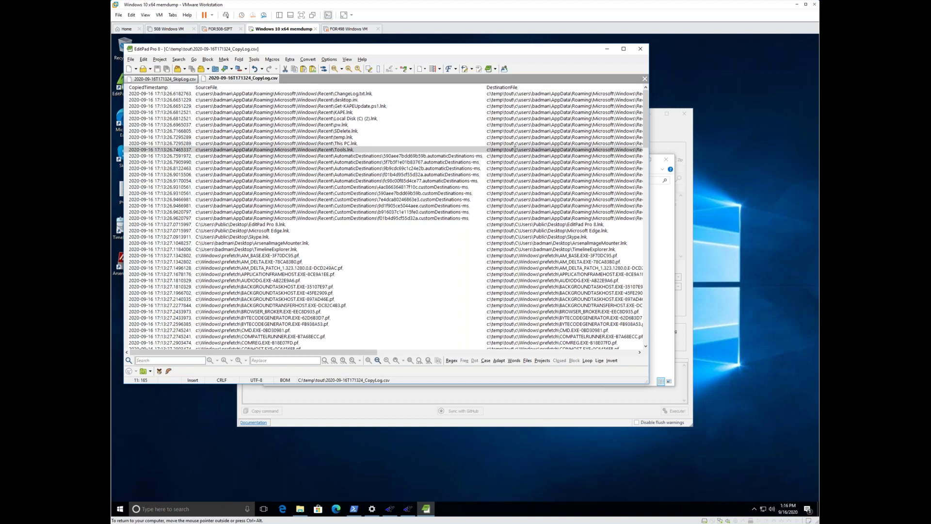
{"action": "left_click_drag", "start_coordinate": [294, 353], "coordinate": [475, 359]}
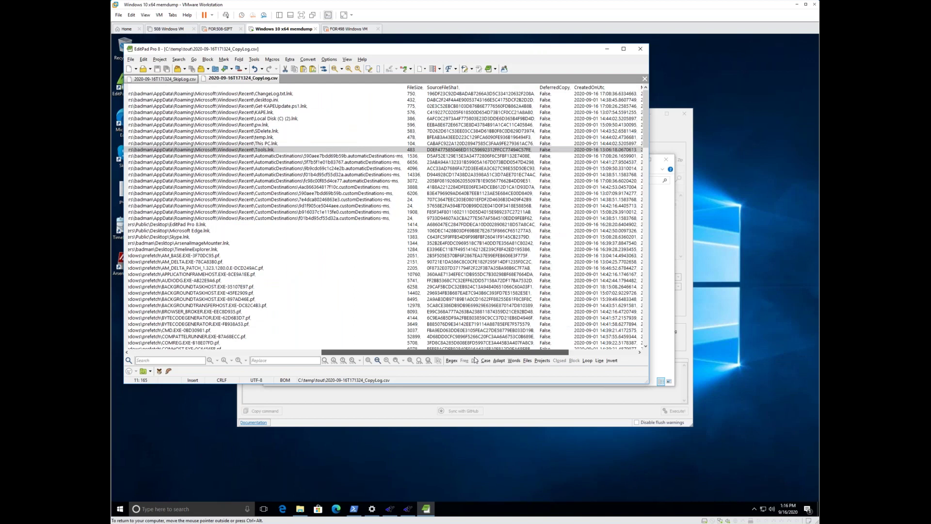
{"action": "left_click_drag", "start_coordinate": [474, 359], "coordinate": [635, 353]}
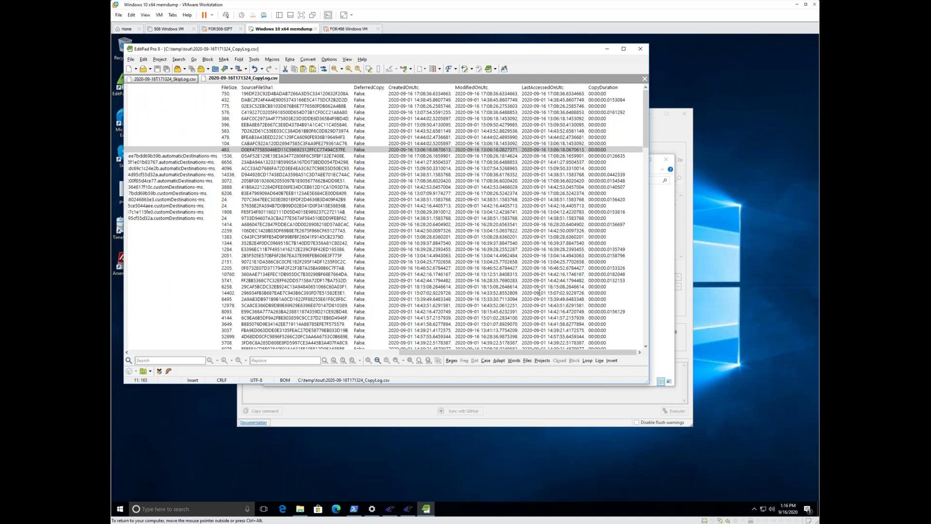
Switch to SkipLog.csv and examine the file name and SHA-1 hash of the skipped Local Disk (C).lnk entry
{"action": "left_click", "coordinate": [160, 79]}
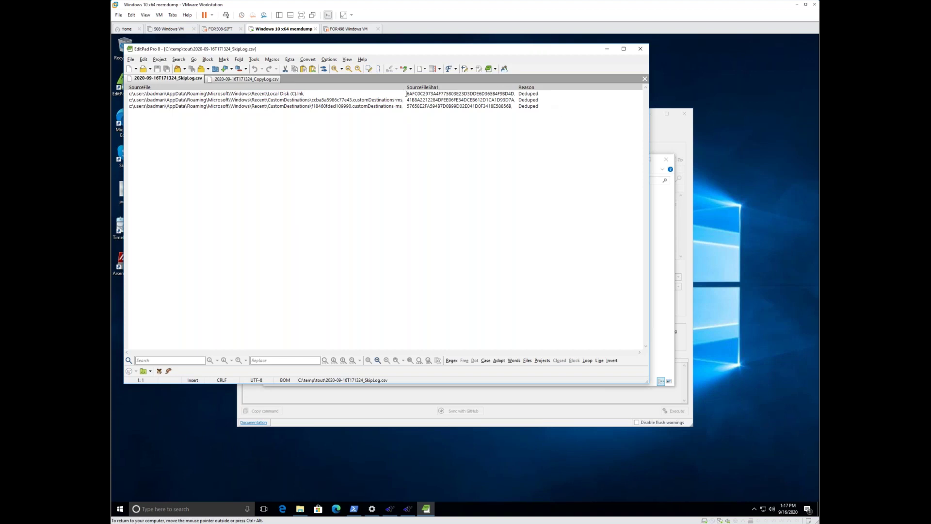
{"action": "left_click_drag", "start_coordinate": [304, 94], "coordinate": [268, 94]}
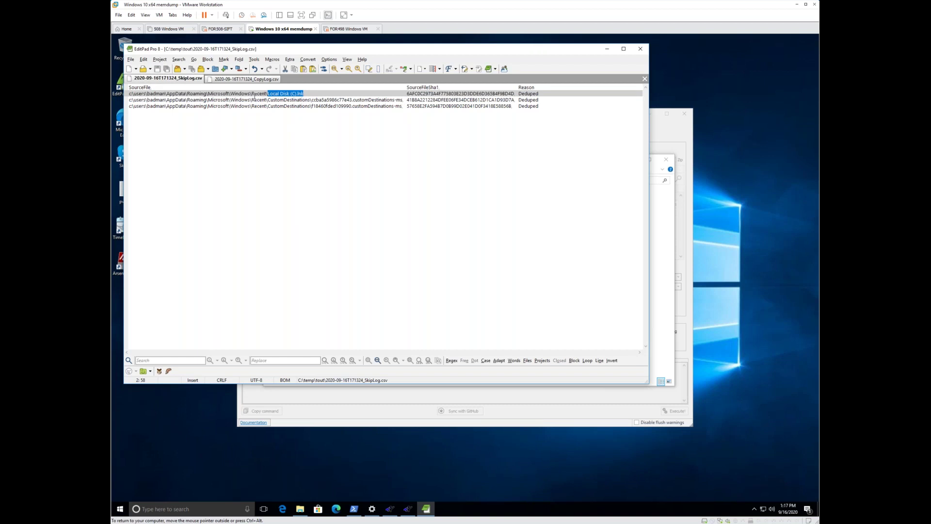
{"action": "double_click", "coordinate": [415, 93]}
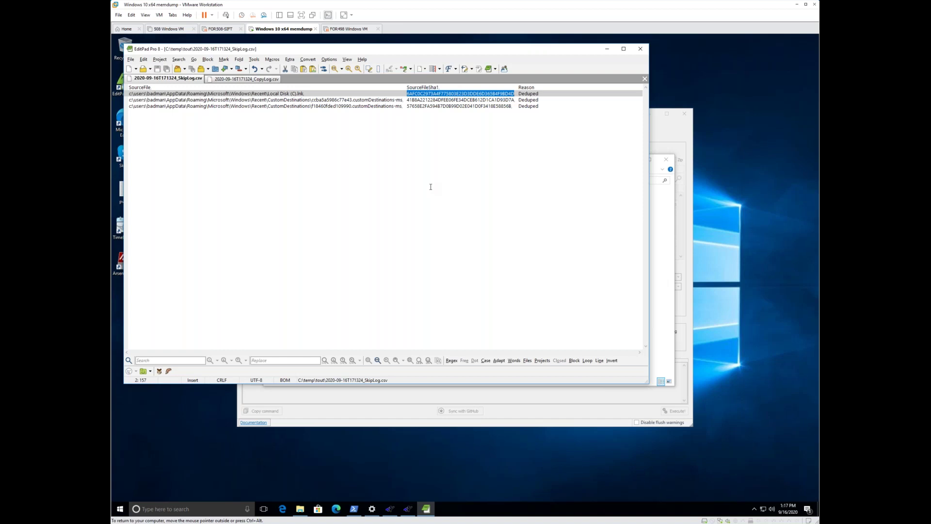
Search CopyLog.csv for the SHA-1 hash of the skipped Local Disk (C).lnk and compare the matching entry with SkipLog.csv
{"action": "left_click", "coordinate": [433, 96]}
{"action": "double_click", "coordinate": [441, 94]}
{"action": "left_click", "coordinate": [260, 80]}
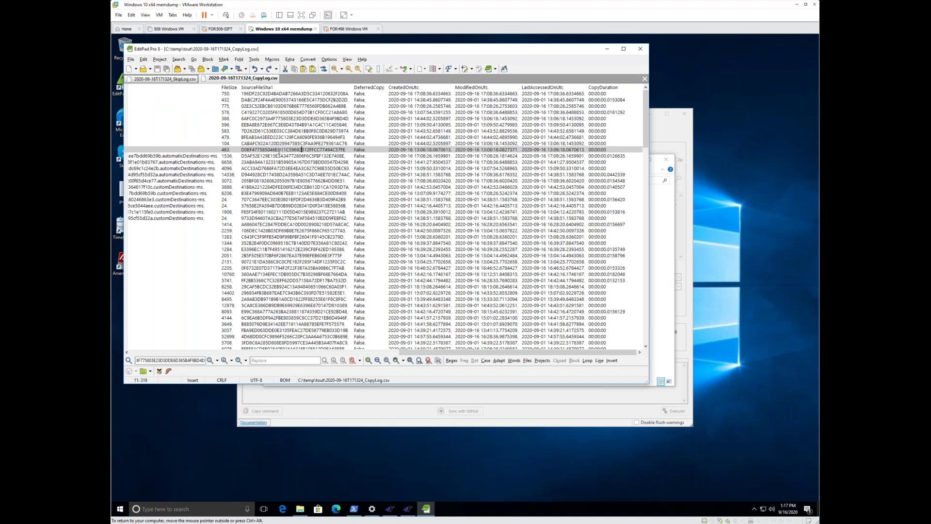
{"action": "left_click", "coordinate": [209, 360]}
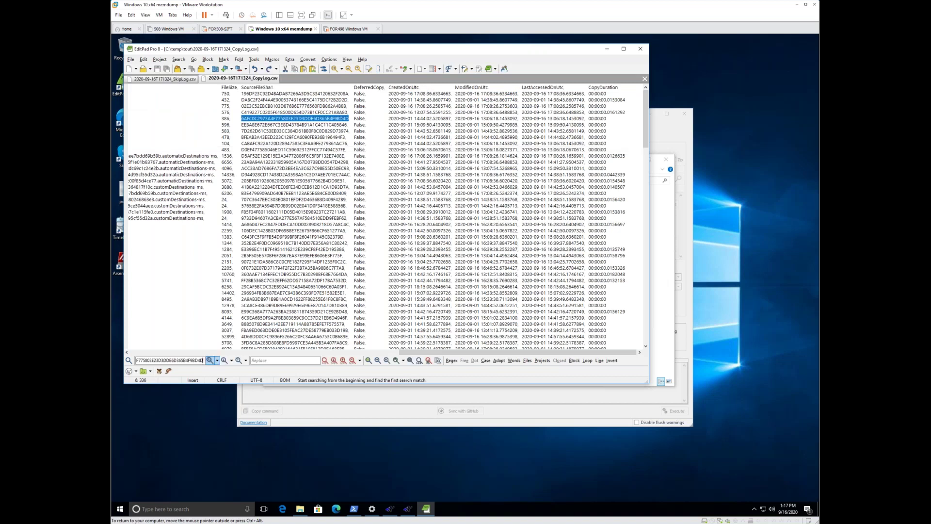
{"action": "left_click", "coordinate": [316, 352]}
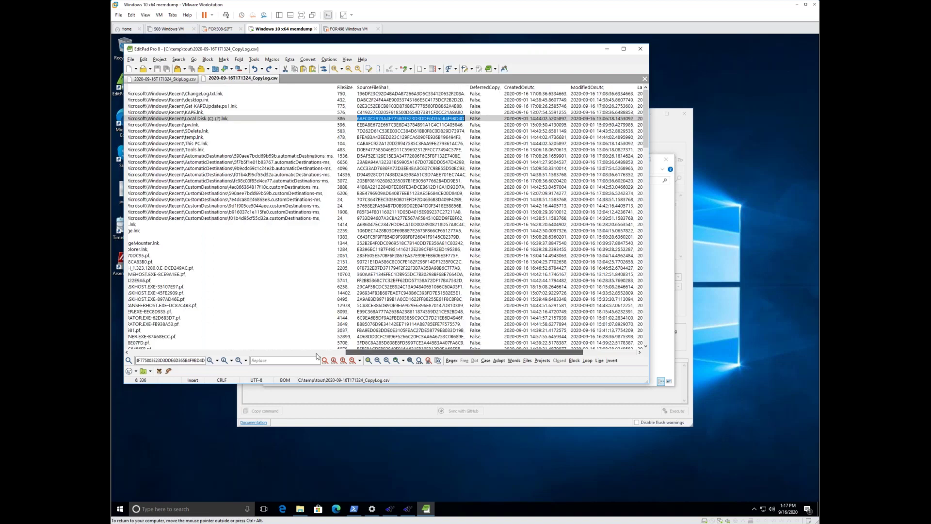
{"action": "left_click", "coordinate": [316, 353]}
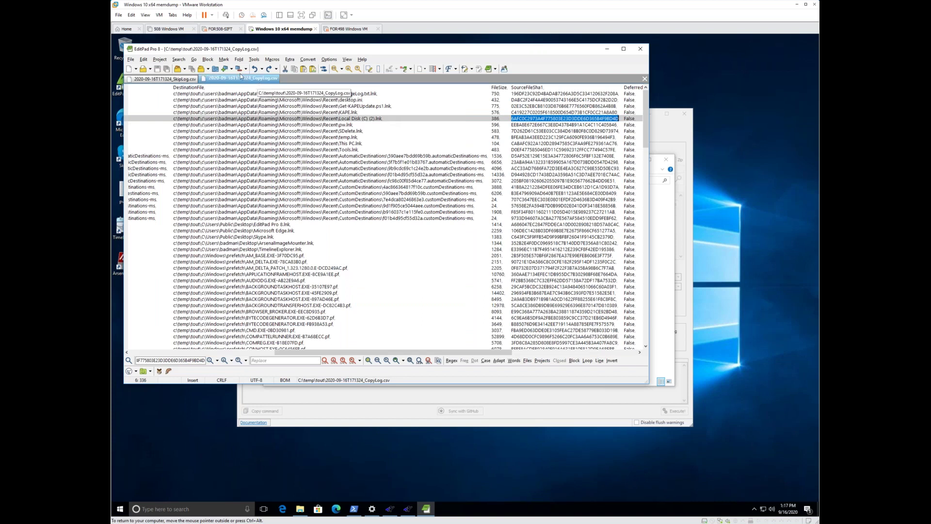
{"action": "left_click", "coordinate": [186, 79]}
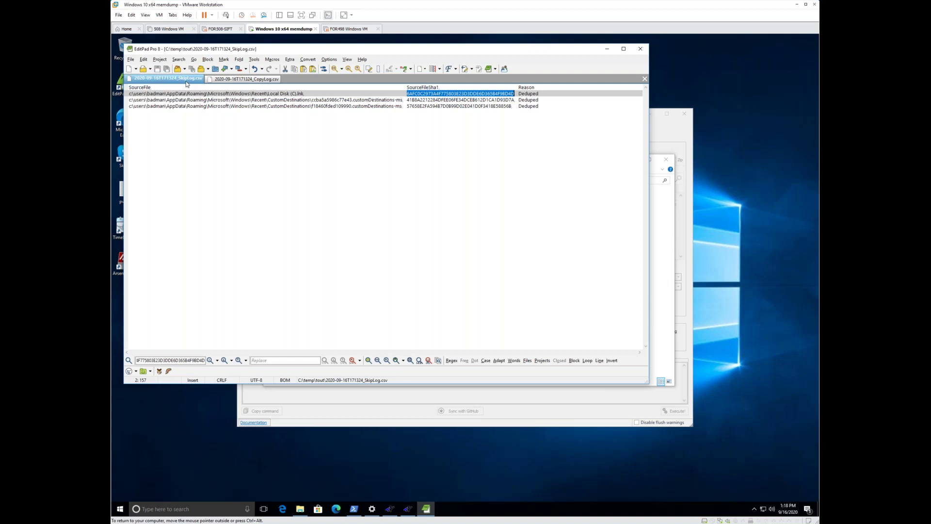
{"action": "left_click", "coordinate": [222, 80]}
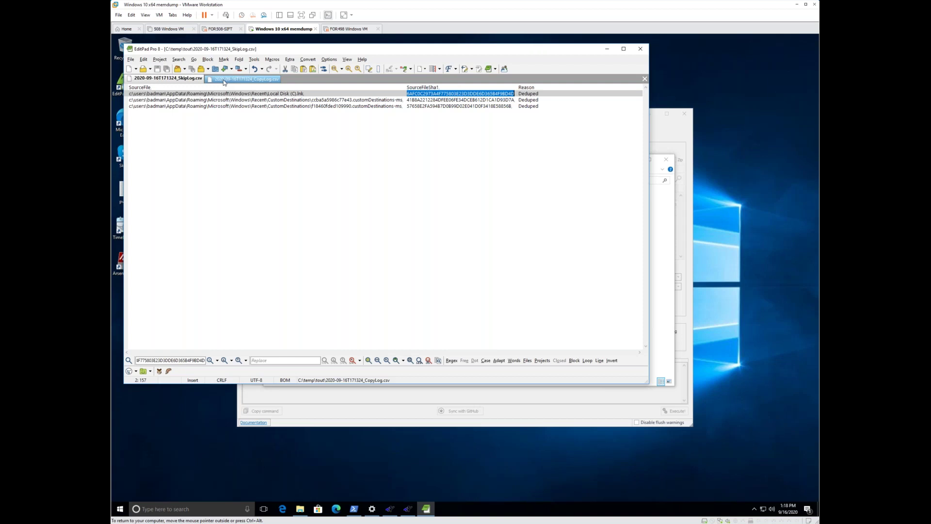
Dismiss the finished KAPE console window and close the log files in EditPad Pro
{"action": "left_click", "coordinate": [409, 509]}
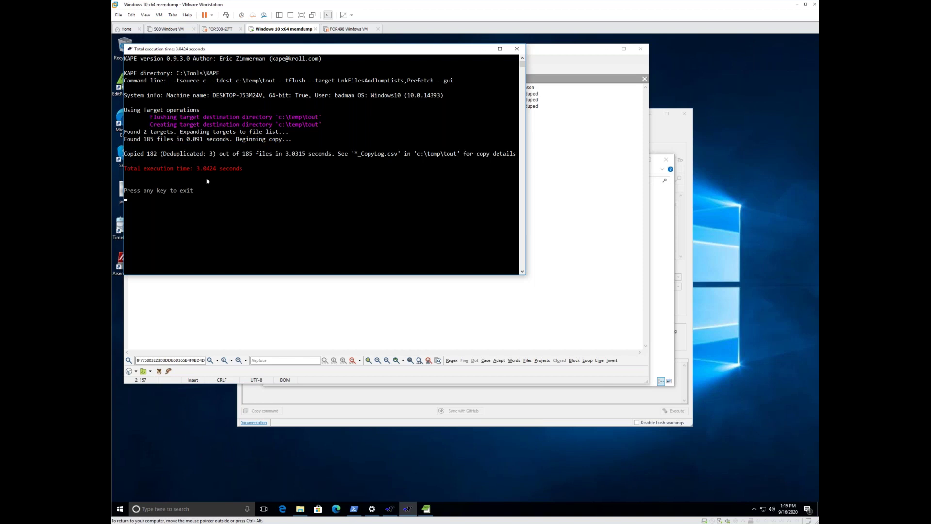
{"action": "key", "text": "Return"}
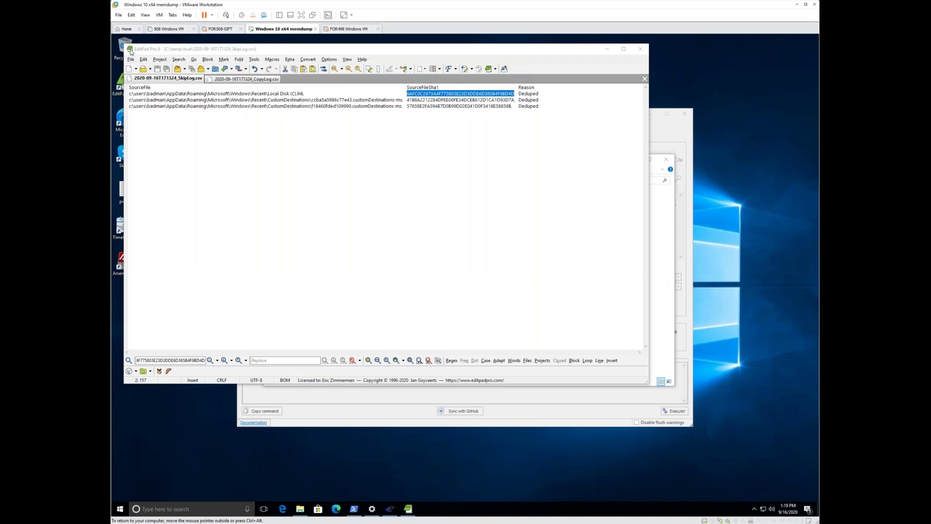
{"action": "double_click", "coordinate": [130, 51]}
In File Explorer, browse to the target definitions folder C:\Tools\KAPE\Targets\Windows
{"action": "key", "text": "alt+Up"}
{"action": "key", "text": "alt+Up"}
{"action": "double_click", "coordinate": [347, 256]}
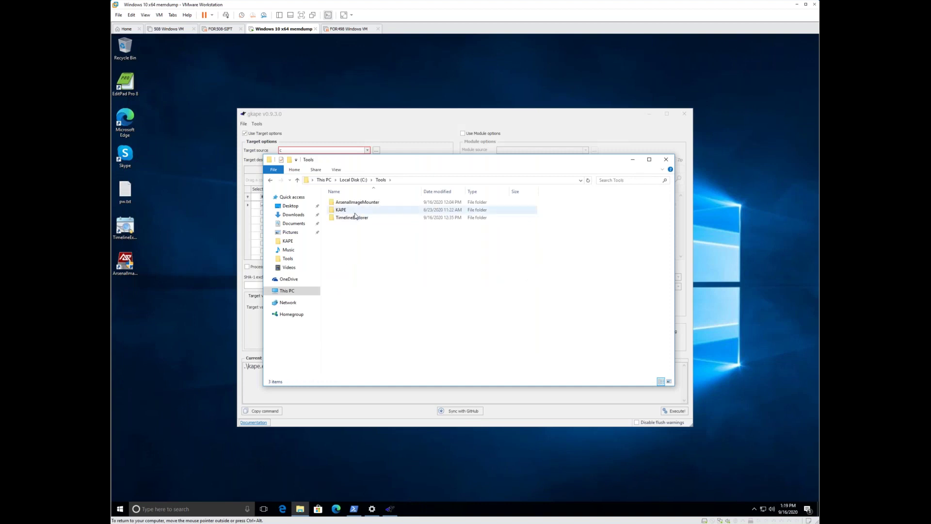
{"action": "double_click", "coordinate": [345, 211]}
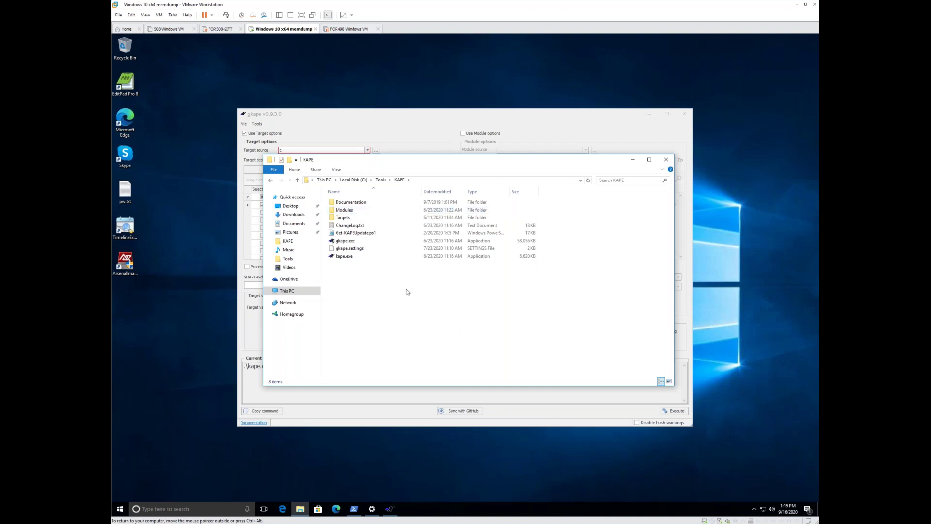
{"action": "double_click", "coordinate": [342, 217]}
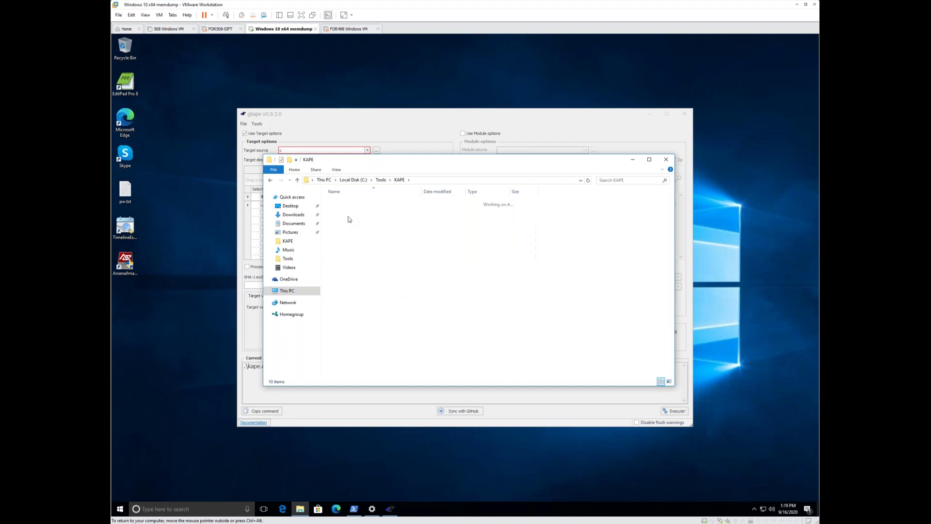
{"action": "double_click", "coordinate": [351, 256]}
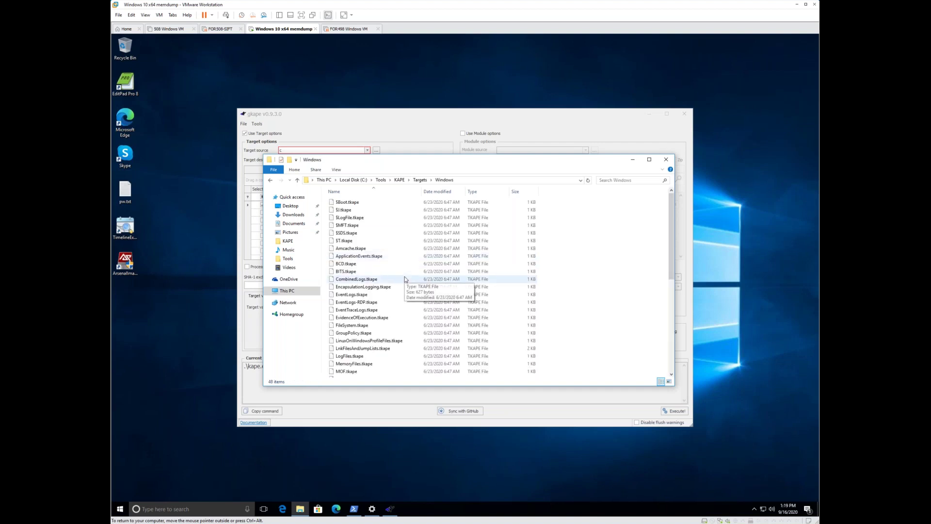
Open the LnkFilesAndJumpLists.tkape and Prefetch.tkape target files together in EditPad
{"action": "left_click", "coordinate": [400, 345]}
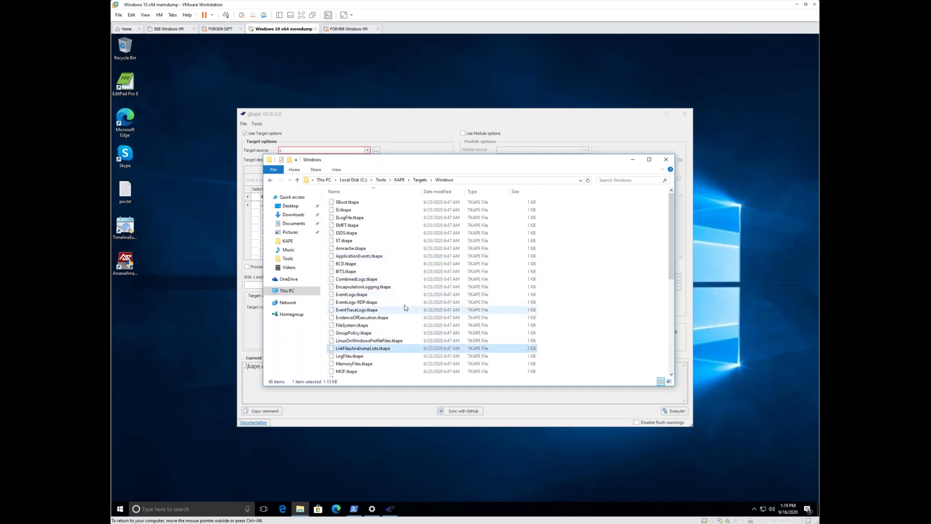
{"action": "scroll", "coordinate": [404, 304], "scroll_direction": "down", "scroll_amount": 8}
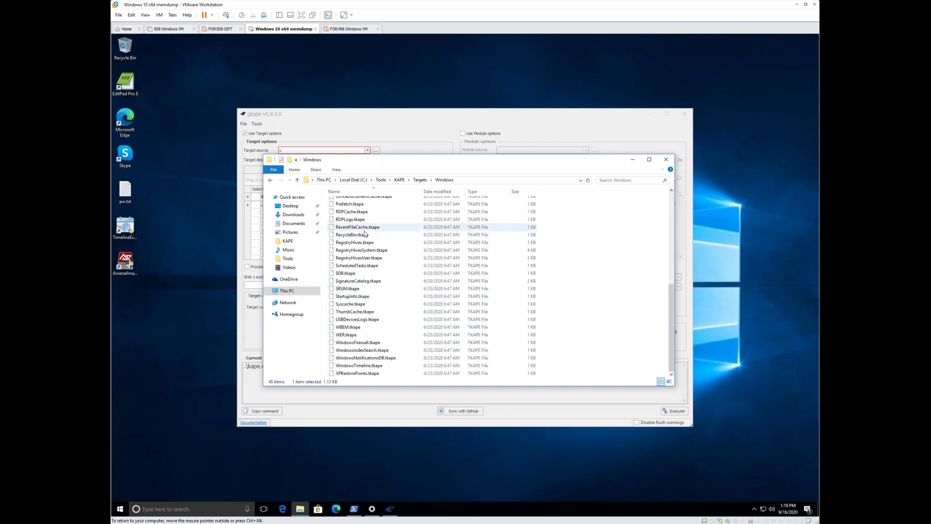
{"action": "scroll", "coordinate": [355, 244], "scroll_direction": "up", "scroll_amount": 2}
{"action": "left_click", "coordinate": [356, 246], "text": "ctrl"}
{"action": "right_click", "coordinate": [357, 248]}
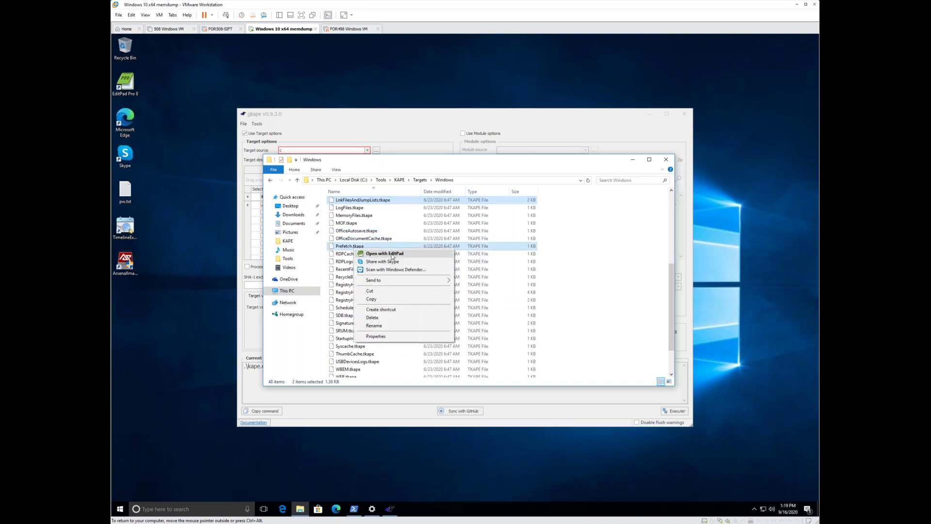
{"action": "left_click", "coordinate": [393, 254]}
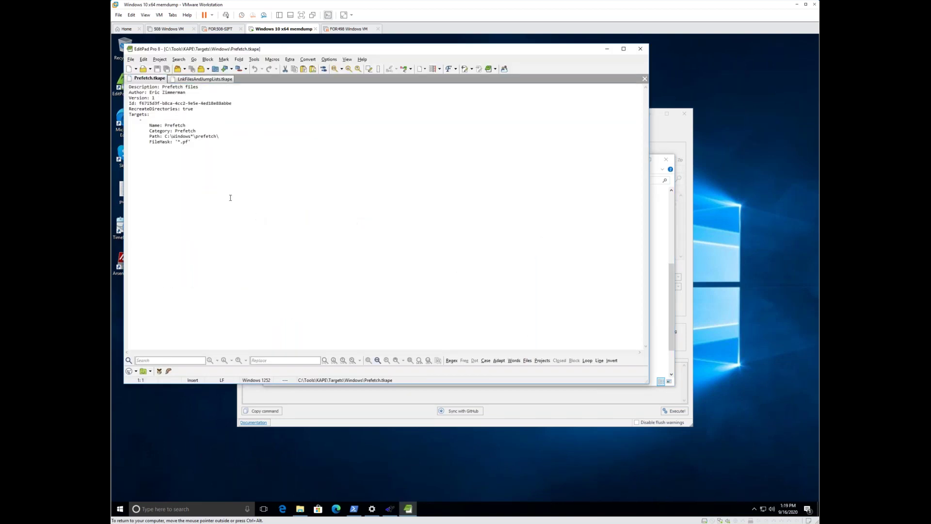
Examine the Path and FileMask values of the target defined in Prefetch.tkape
{"action": "left_click", "coordinate": [231, 197]}
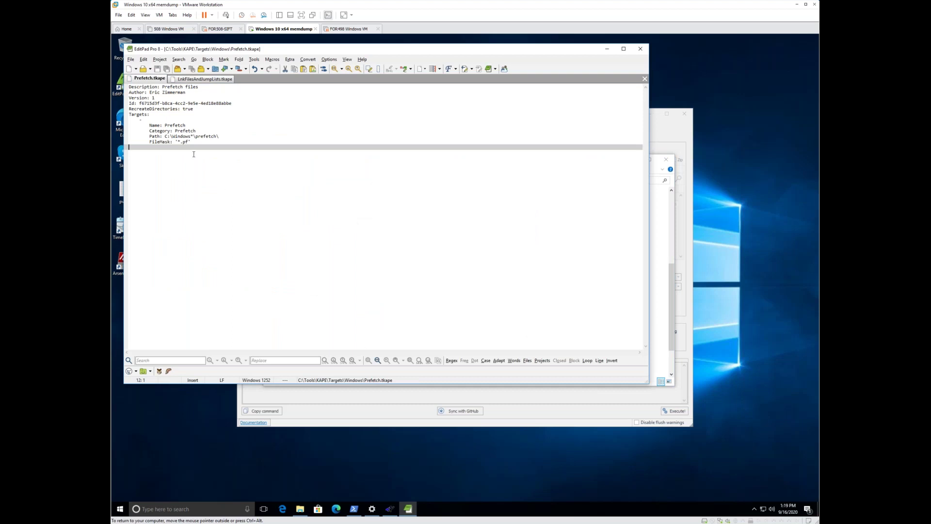
{"action": "left_click_drag", "start_coordinate": [164, 137], "coordinate": [226, 135]}
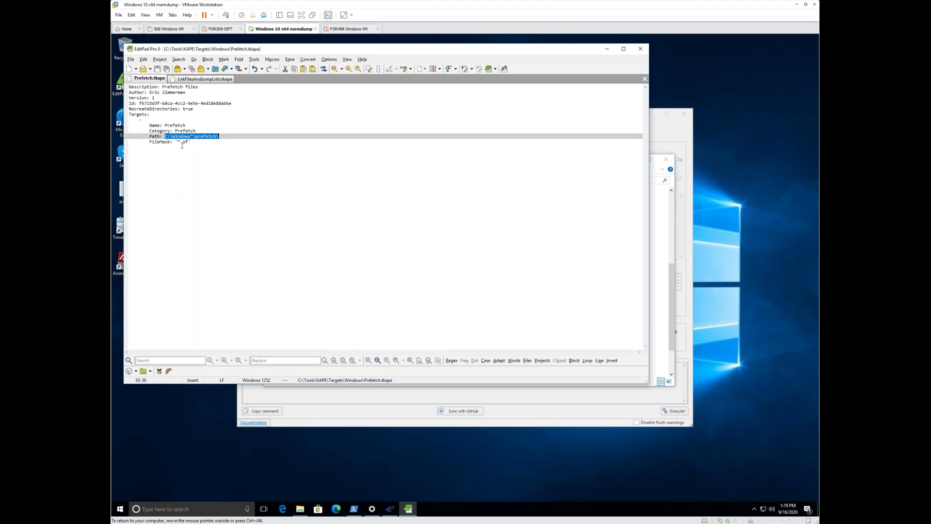
{"action": "left_click_drag", "start_coordinate": [175, 141], "coordinate": [199, 141]}
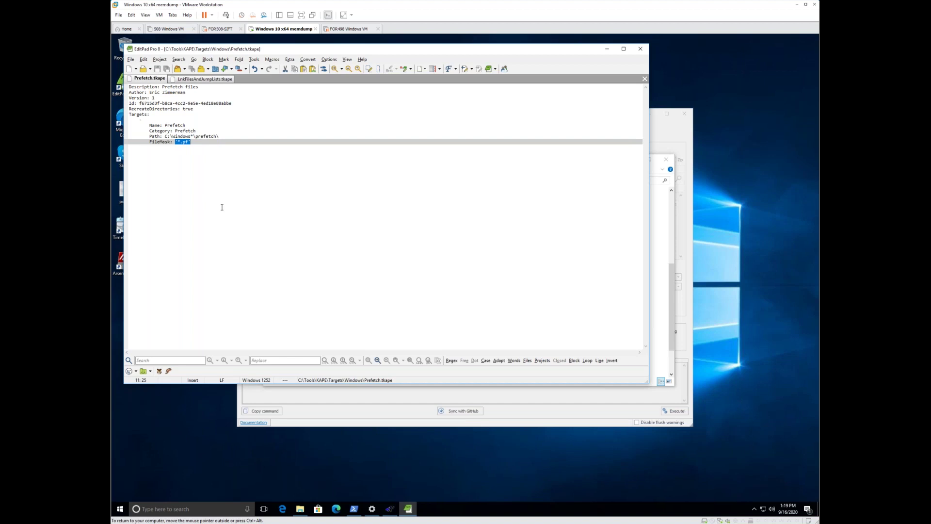
In LnkFilesAndJumpLists.tkape, highlight every match of %user% to review the path variable, and close EditPad
{"action": "left_click", "coordinate": [205, 79]}
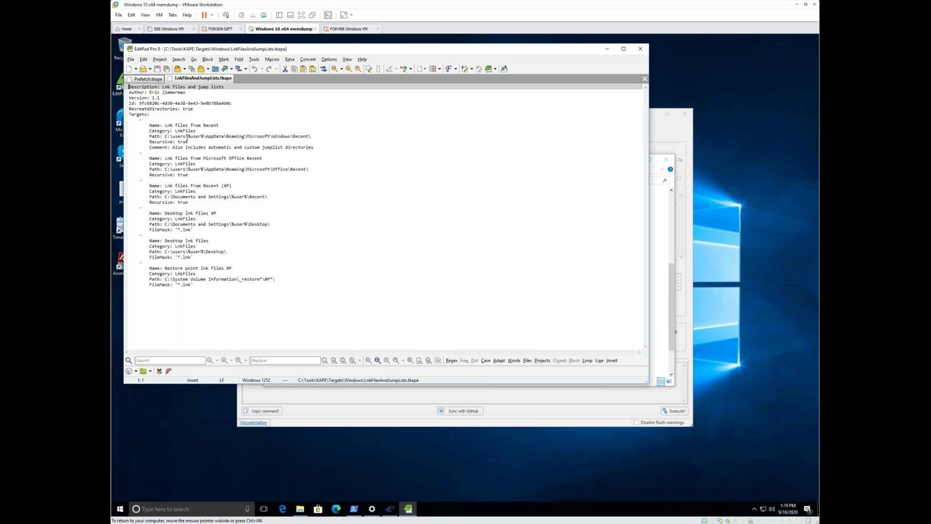
{"action": "left_click_drag", "start_coordinate": [188, 137], "coordinate": [204, 136]}
{"action": "key", "text": "ctrl+f"}
{"action": "left_click", "coordinate": [249, 309]}
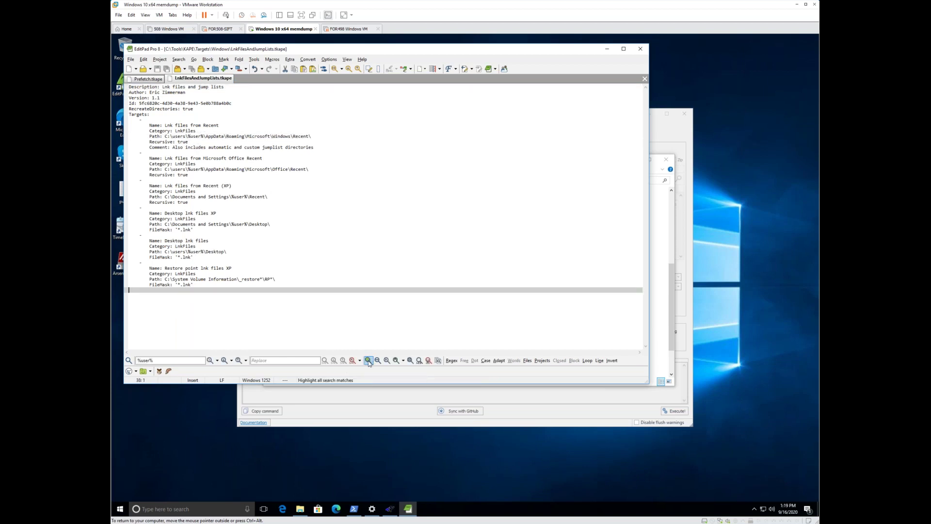
{"action": "left_click", "coordinate": [369, 360]}
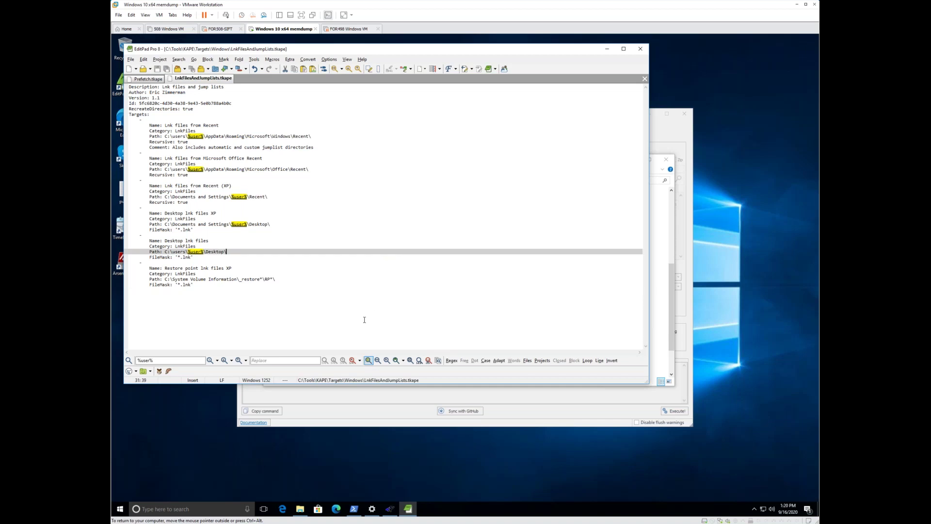
{"action": "left_click", "coordinate": [364, 320]}
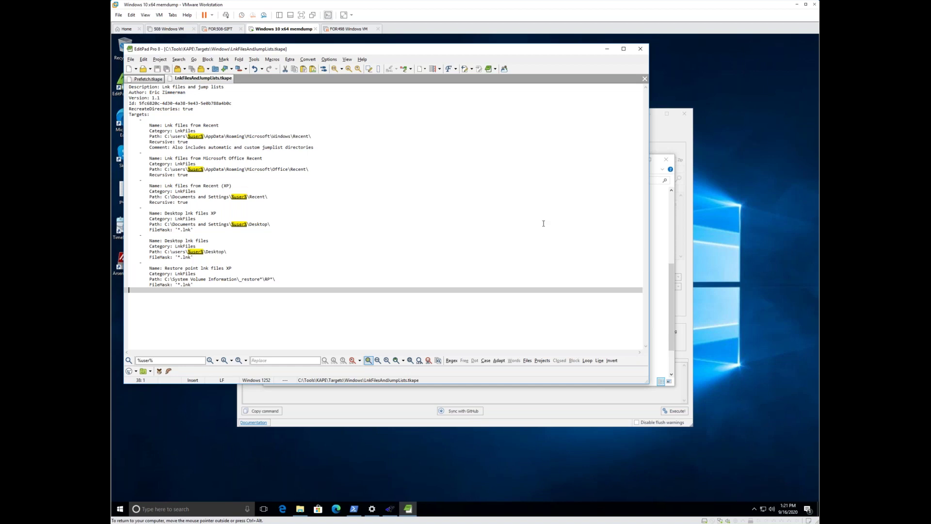
{"action": "left_click", "coordinate": [640, 49]}
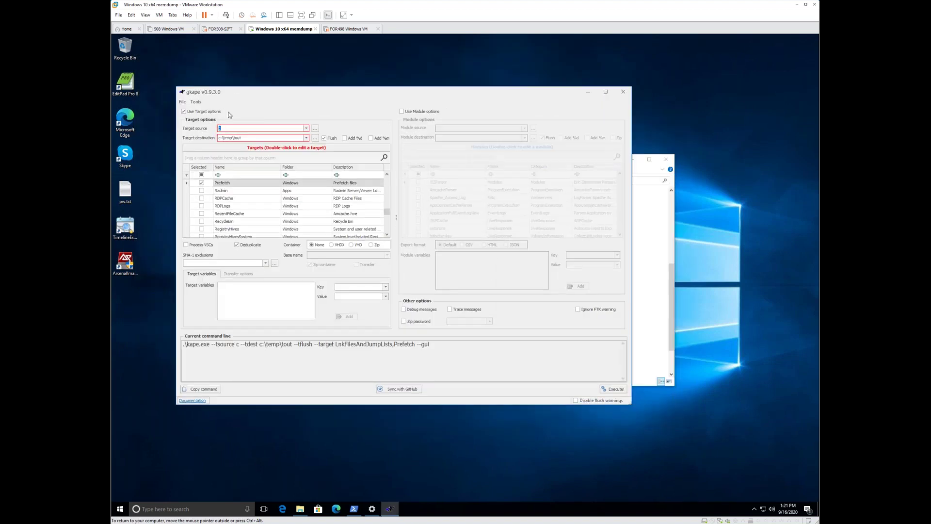
In gkape, enable the module options with module destination c:\temp\mout and filter the target list to the checked targets
{"action": "left_click", "coordinate": [426, 112]}
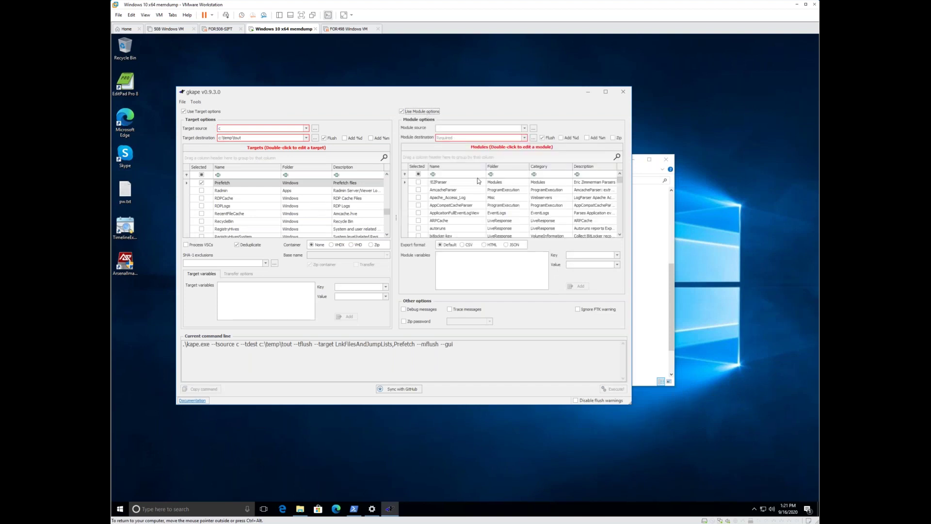
{"action": "left_click", "coordinate": [470, 137]}
{"action": "type", "text": "c"}
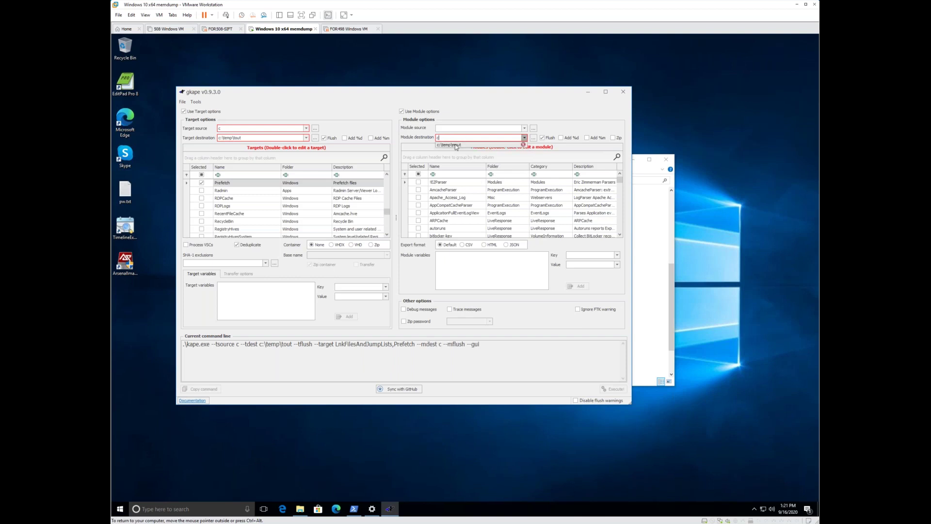
{"action": "left_click", "coordinate": [456, 145]}
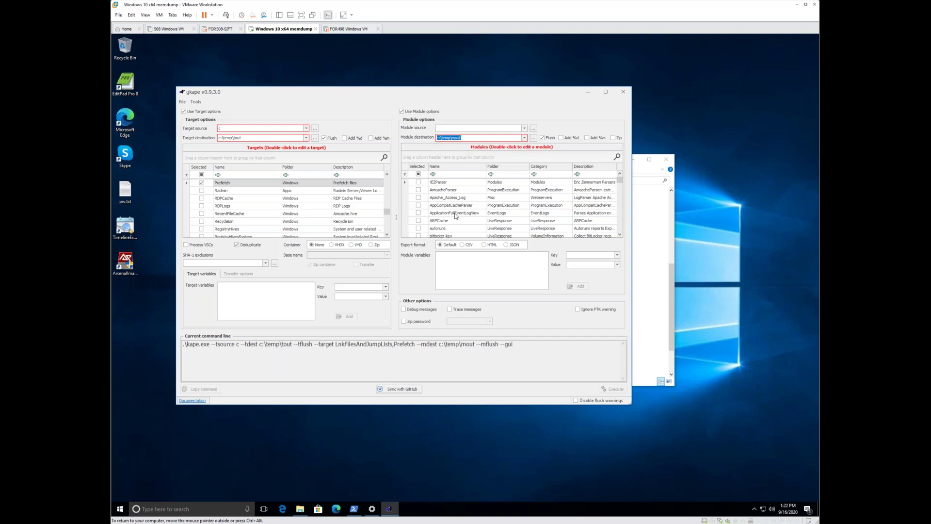
{"action": "left_click", "coordinate": [201, 175]}
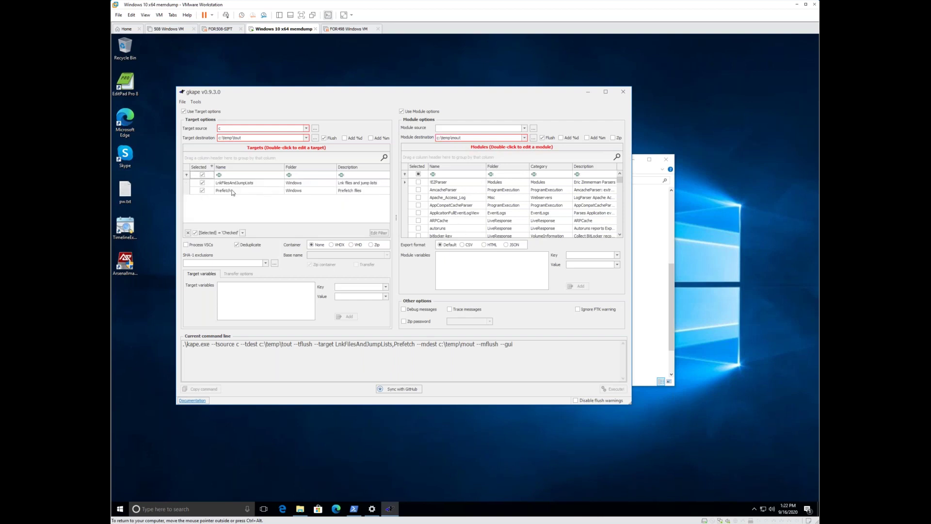
Select the PECmd, JLECmd and LECmd modules for processing
{"action": "scroll", "coordinate": [475, 223], "scroll_direction": "down", "scroll_amount": 1}
{"action": "scroll", "coordinate": [476, 224], "scroll_direction": "down", "scroll_amount": 5}
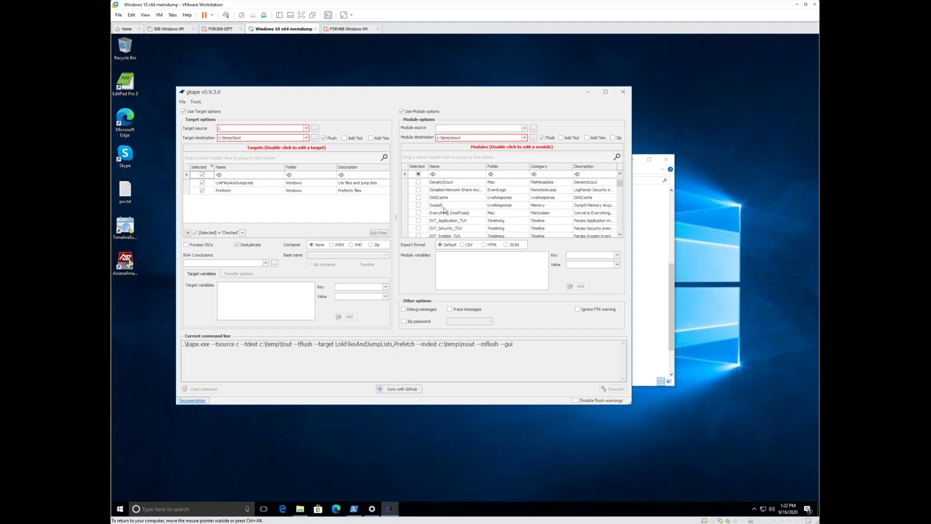
{"action": "scroll", "coordinate": [443, 210], "scroll_direction": "down", "scroll_amount": 10}
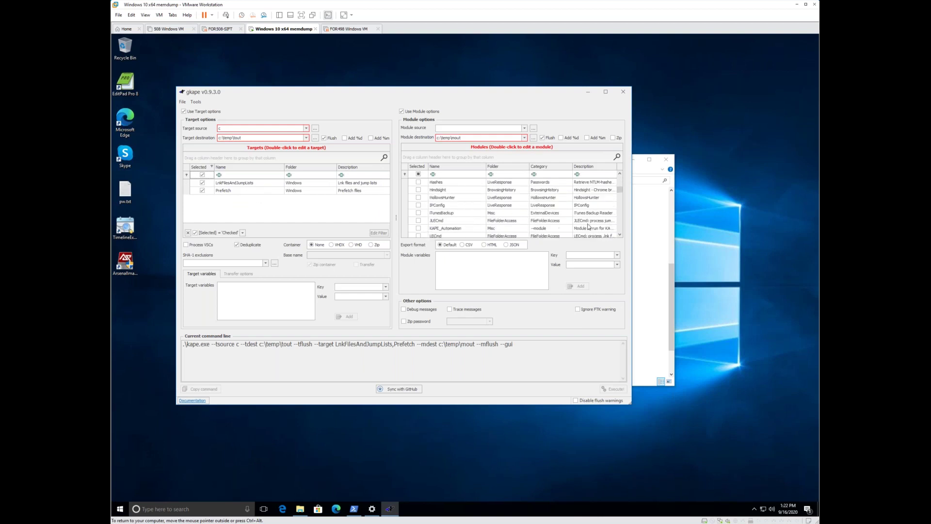
{"action": "mouse_move", "coordinate": [620, 190]}
{"action": "left_mouse_down"}
{"action": "mouse_move", "coordinate": [625, 227]}
{"action": "mouse_move", "coordinate": [625, 208]}
{"action": "left_mouse_up"}
{"action": "scroll", "coordinate": [451, 216], "scroll_direction": "up", "scroll_amount": 2}
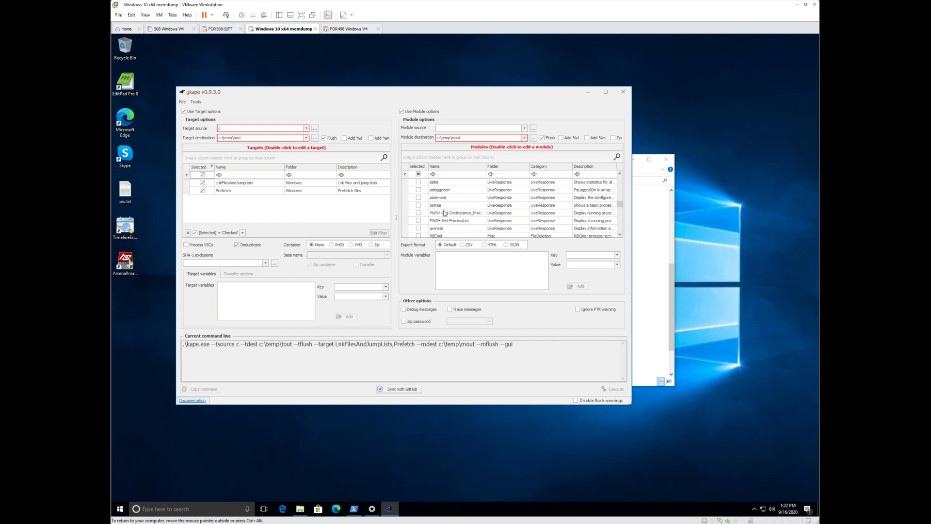
{"action": "scroll", "coordinate": [445, 213], "scroll_direction": "up", "scroll_amount": 2}
{"action": "scroll", "coordinate": [444, 213], "scroll_direction": "up", "scroll_amount": 3}
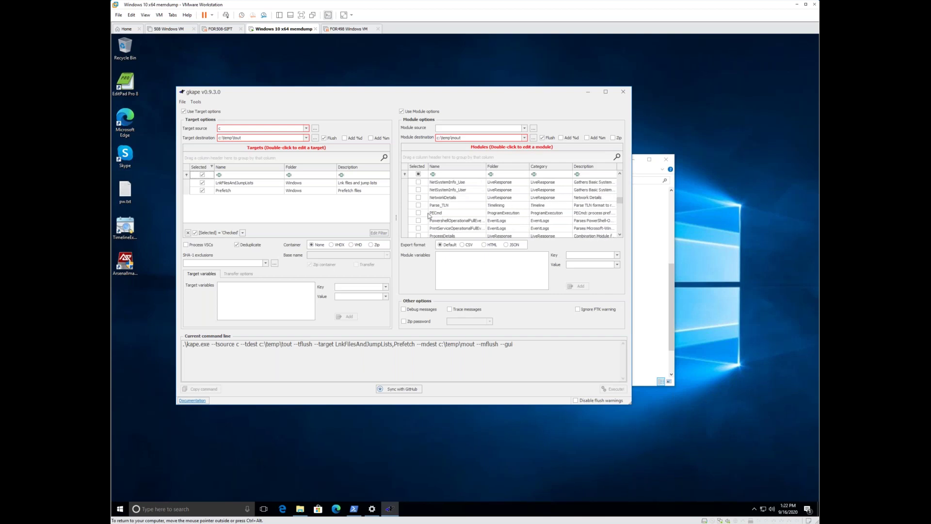
{"action": "left_click", "coordinate": [418, 212]}
{"action": "scroll", "coordinate": [449, 217], "scroll_direction": "up", "scroll_amount": 2}
{"action": "scroll", "coordinate": [448, 217], "scroll_direction": "up", "scroll_amount": 5}
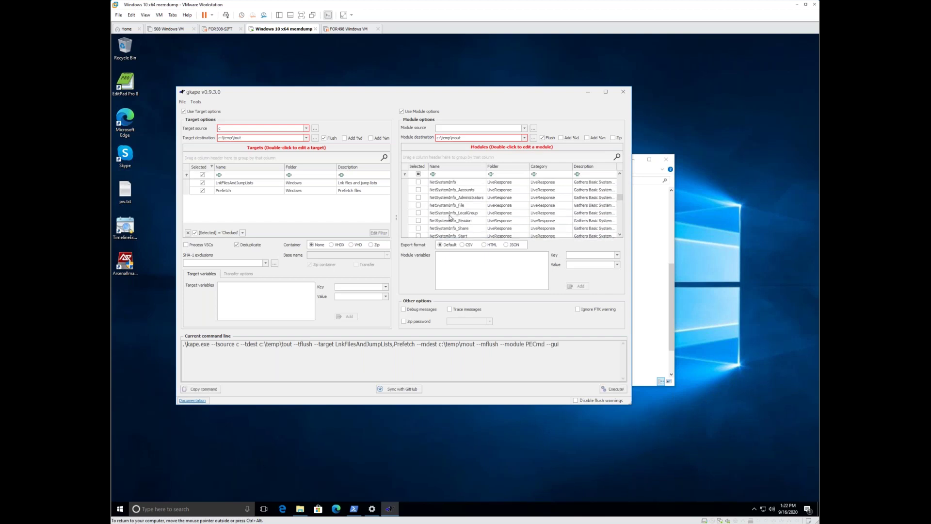
{"action": "left_click", "coordinate": [418, 198]}
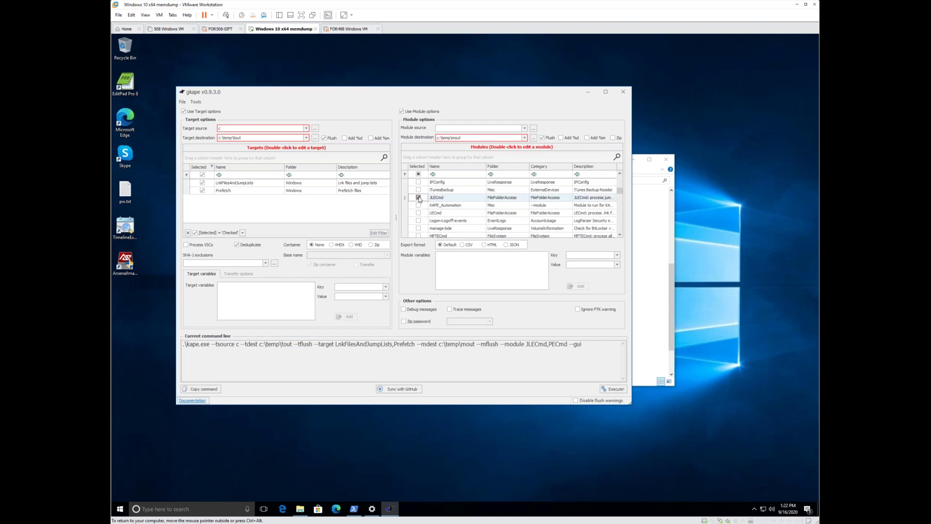
{"action": "left_click", "coordinate": [419, 213]}
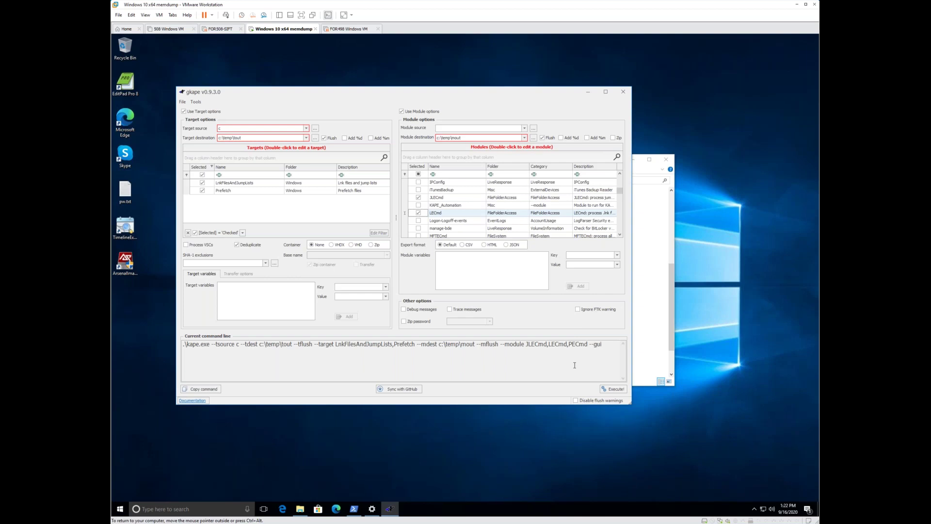
Set the target container to VHDX with the base name DEMO
{"action": "left_click", "coordinate": [333, 246]}
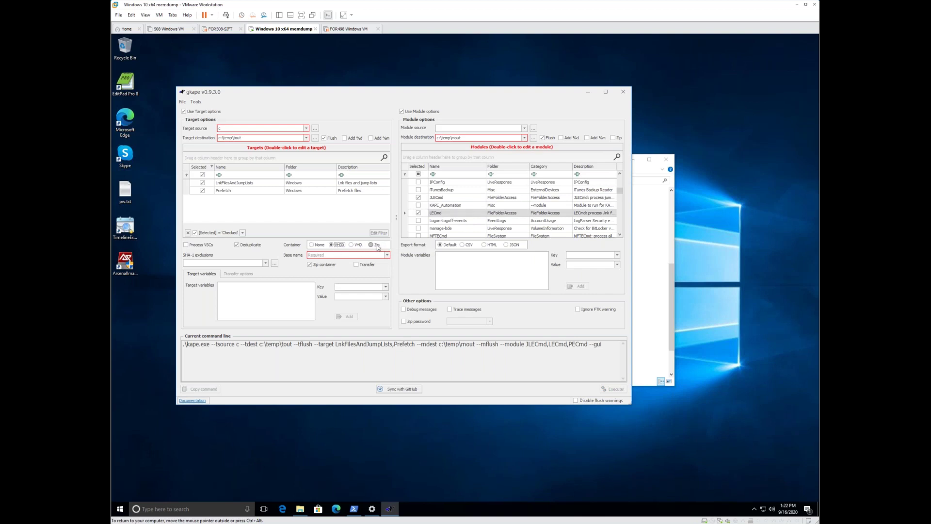
{"action": "left_click", "coordinate": [330, 254]}
{"action": "type", "text": "DEMO"}
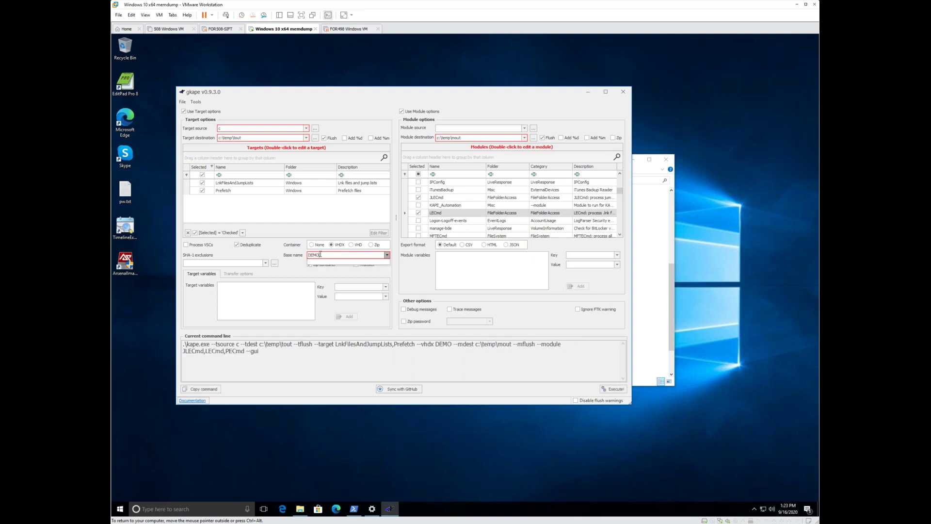
Execute the KAPE run, accept flushing the destinations, and examine the JLECmd, LECmd and PECmd command lines in the console
{"action": "left_click", "coordinate": [612, 389]}
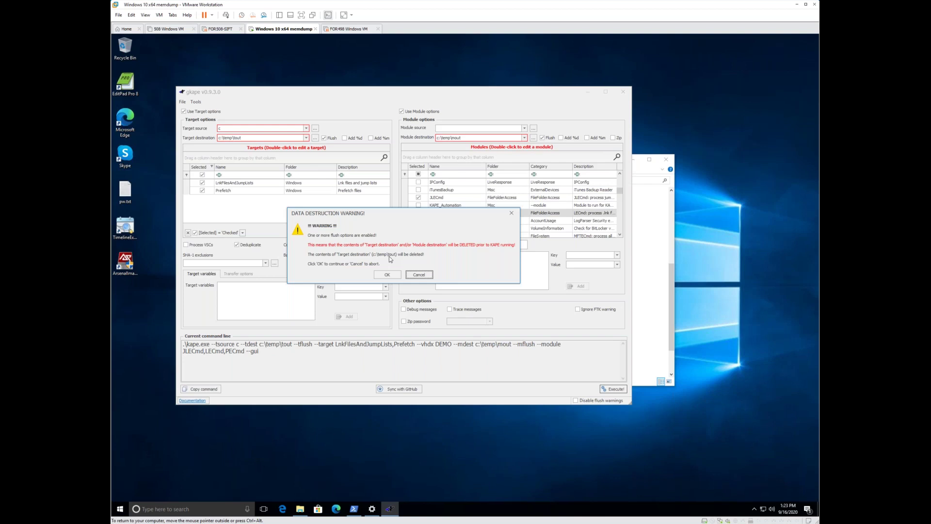
{"action": "left_click", "coordinate": [386, 275]}
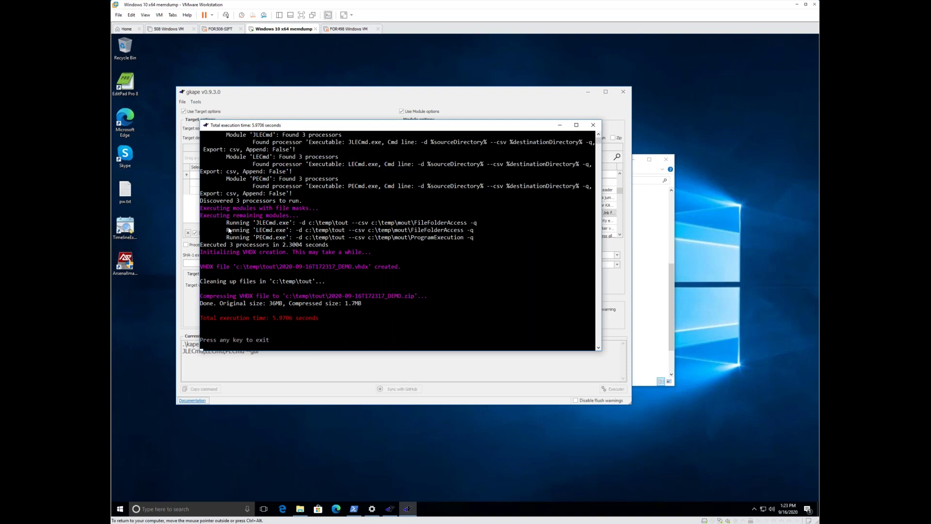
{"action": "left_click_drag", "start_coordinate": [219, 222], "coordinate": [481, 242]}
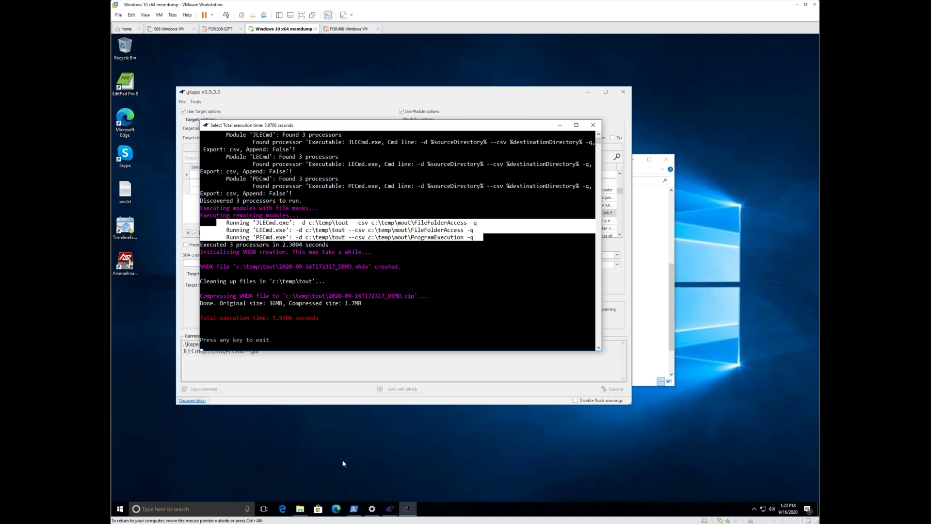
In File Explorer, browse to the collection output in C:\temp\tout and move the window away from the console output
{"action": "left_click", "coordinate": [300, 509]}
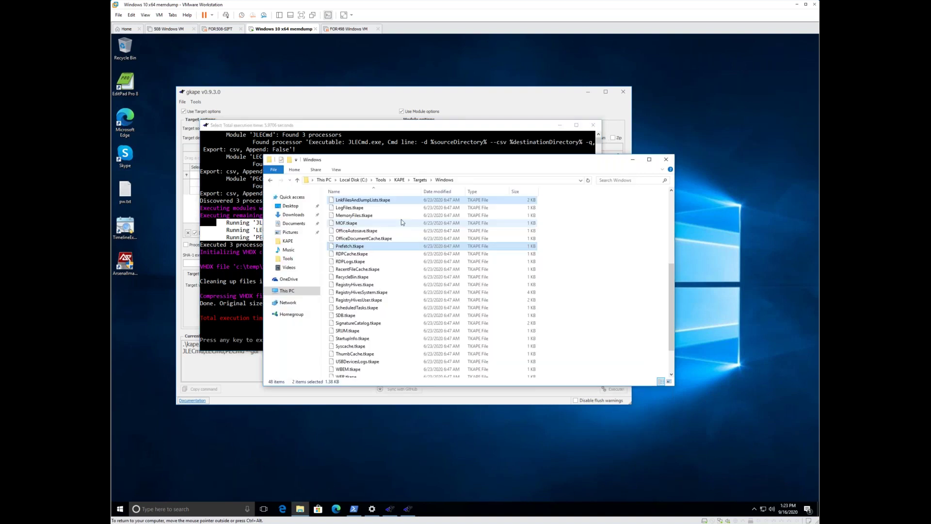
{"action": "left_click", "coordinate": [380, 180]}
{"action": "left_click", "coordinate": [358, 180]}
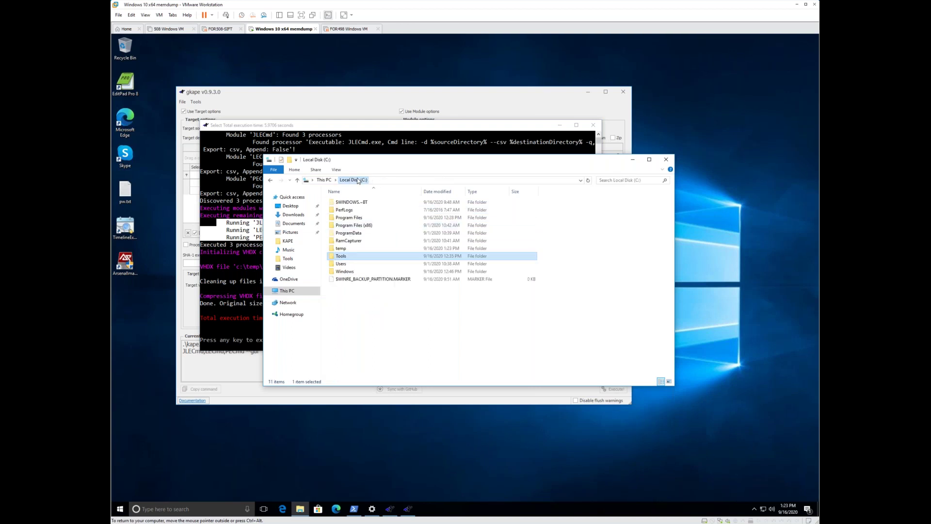
{"action": "double_click", "coordinate": [354, 249]}
{"action": "double_click", "coordinate": [340, 218]}
{"action": "left_click_drag", "start_coordinate": [465, 159], "coordinate": [570, 196]}
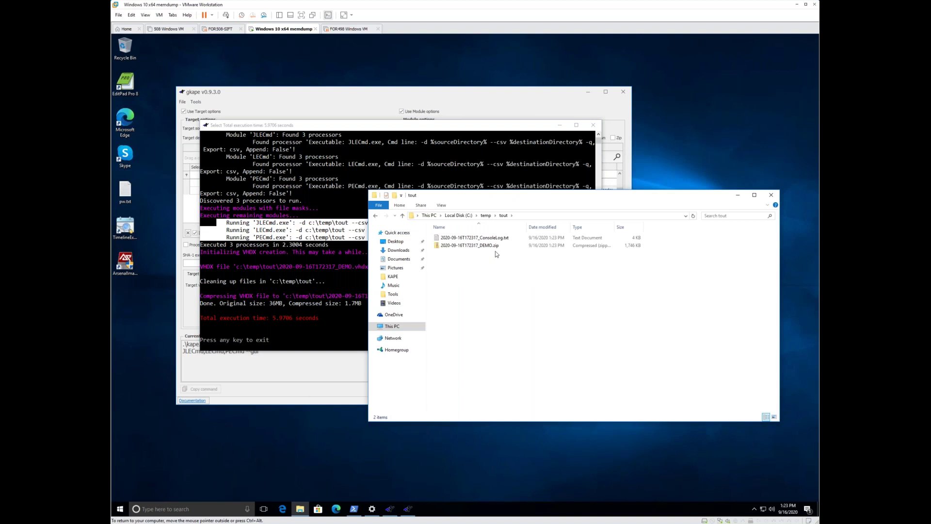
Extract all of 2020-09-16T172317_DEMO.zip into its suggested folder in C:\temp\tout and open the extracted folder
{"action": "right_click", "coordinate": [492, 246]}
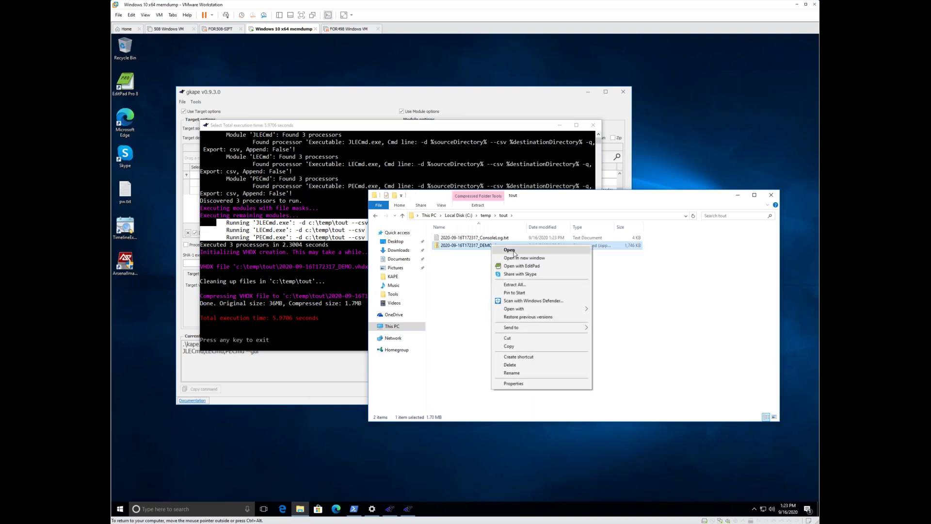
{"action": "left_click", "coordinate": [515, 285]}
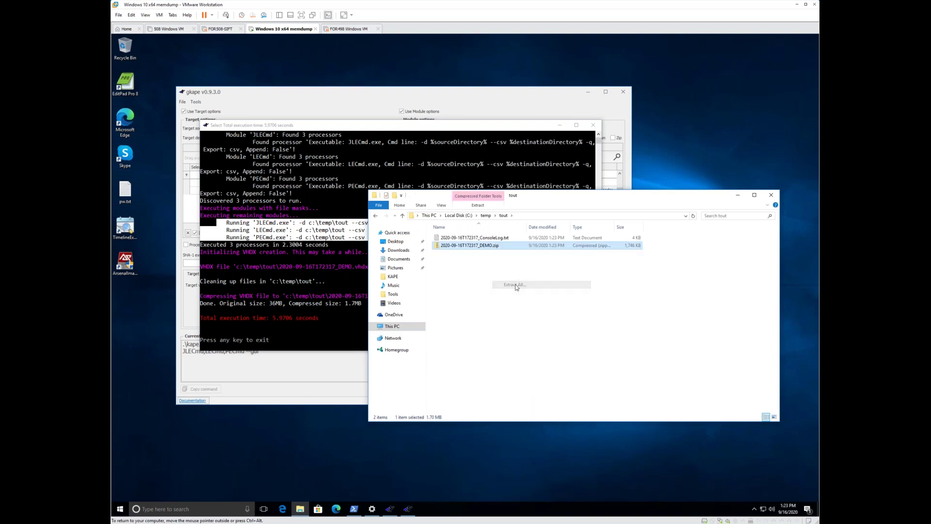
{"action": "left_click", "coordinate": [531, 341]}
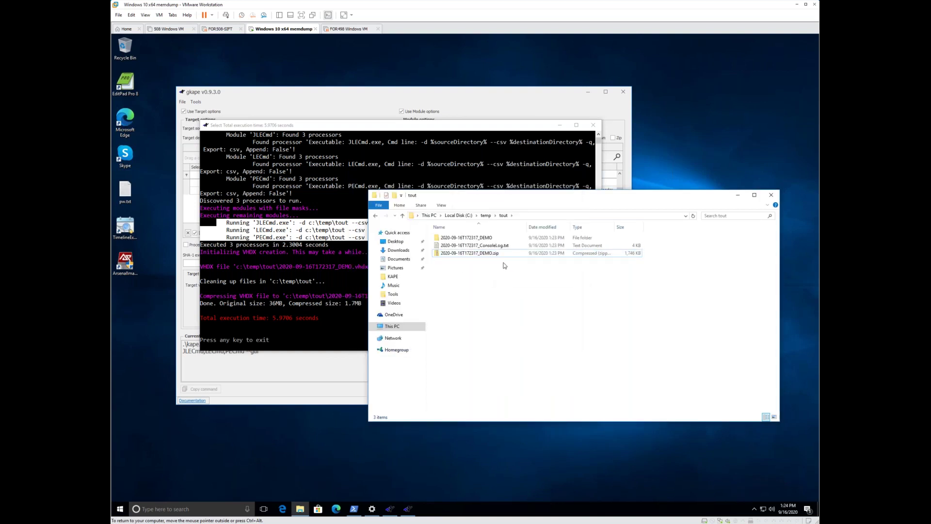
{"action": "double_click", "coordinate": [466, 237]}
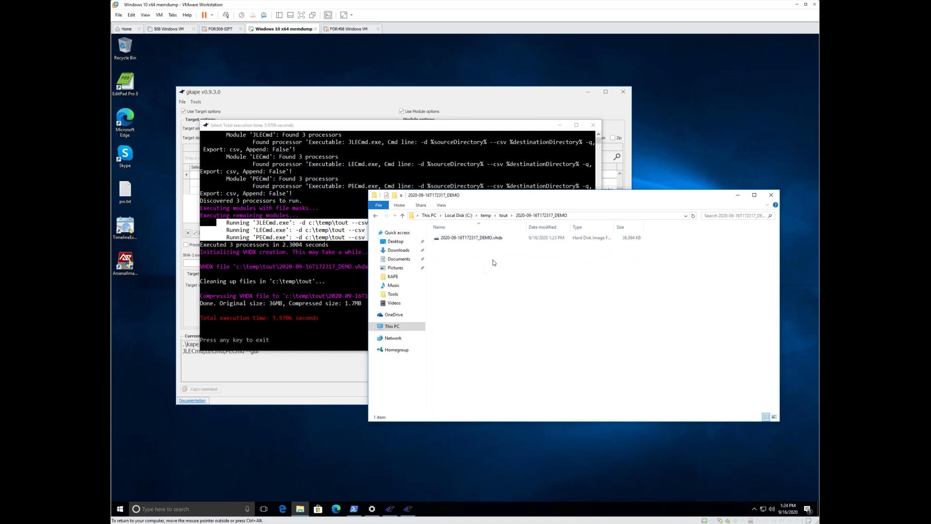
Mount the extracted 2020-09-16T172317_DEMO VHDX and view the KAPE drive in This PC and its contents
{"action": "left_click", "coordinate": [471, 239]}
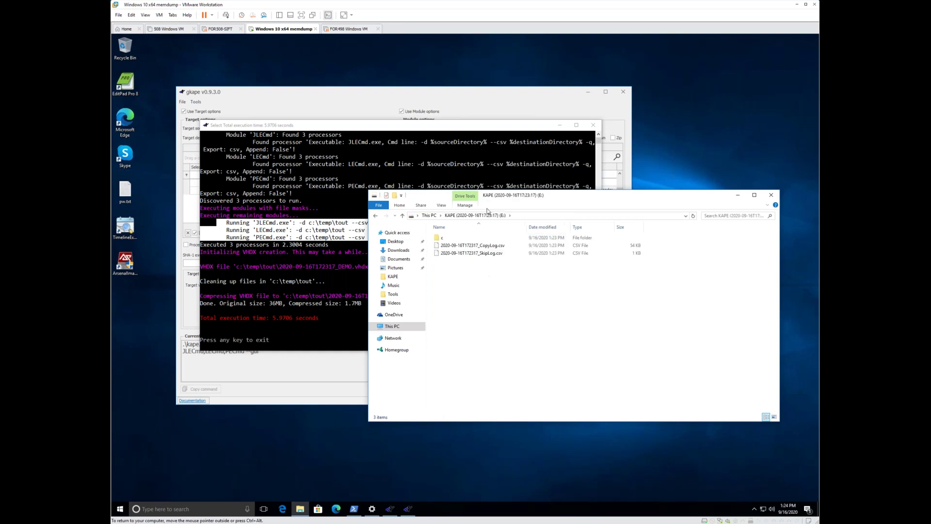
{"action": "left_click", "coordinate": [432, 217]}
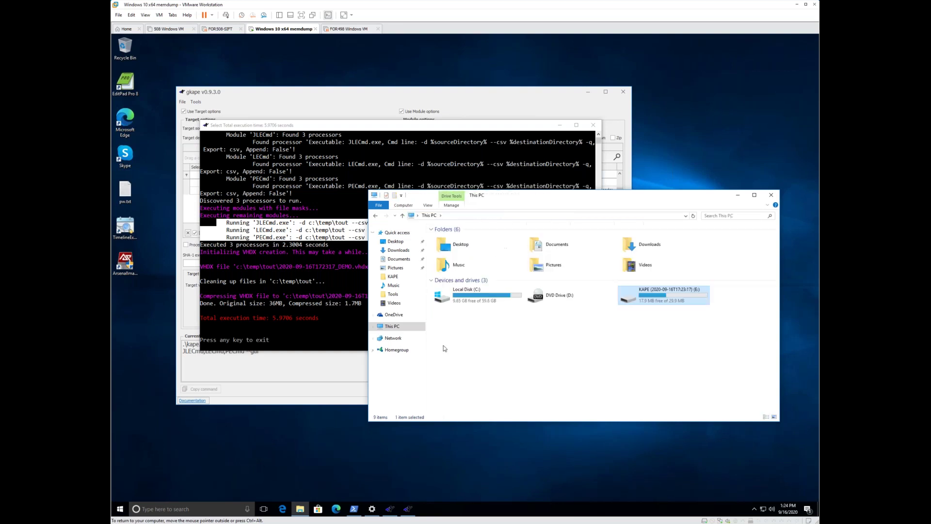
{"action": "double_click", "coordinate": [660, 293]}
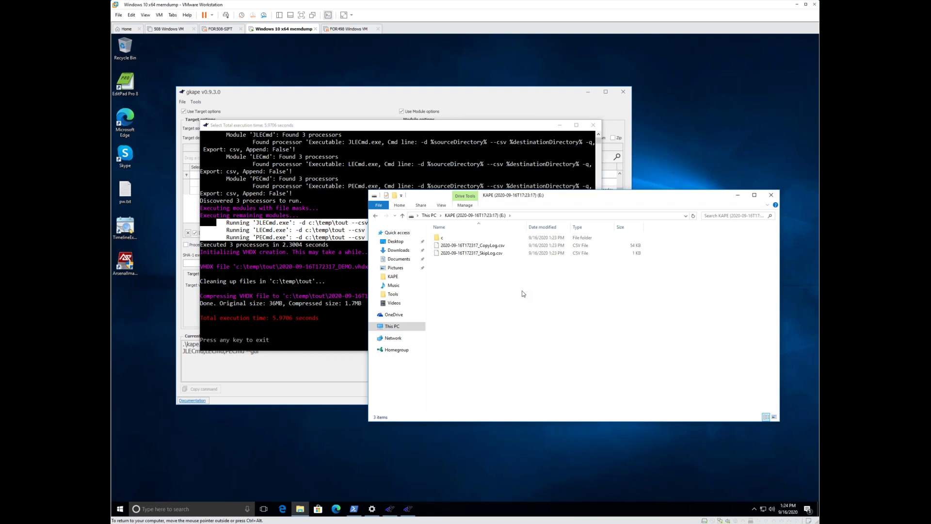
Clear the text selection in the finished KAPE console and exit it
{"action": "left_click", "coordinate": [289, 306]}
{"action": "left_click", "coordinate": [289, 306]}
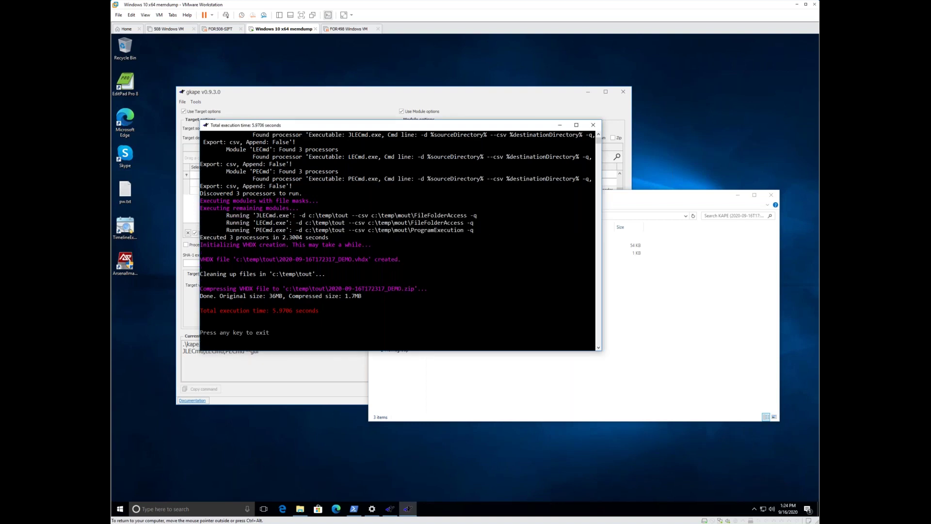
{"action": "key", "text": "Return"}
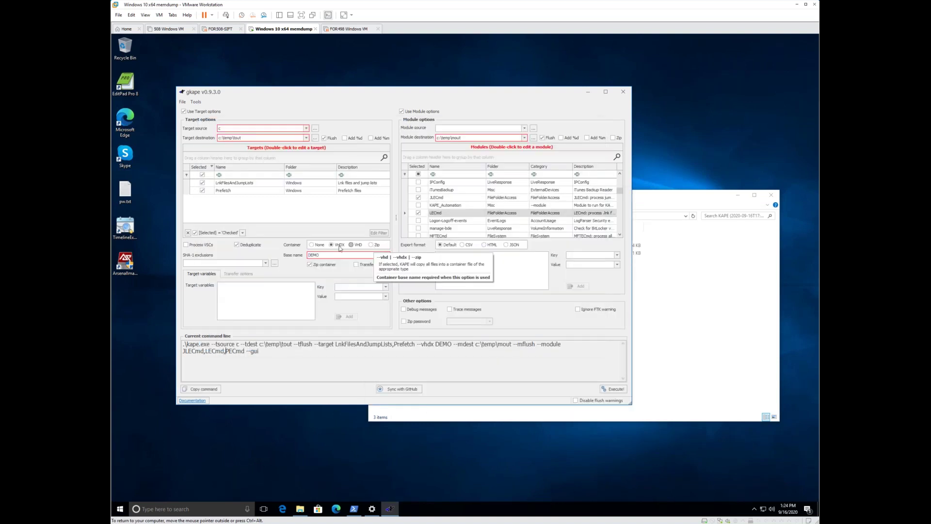
Return to File Explorer and eject the mounted KAPE (E:) drive from This PC
{"action": "left_click", "coordinate": [700, 370]}
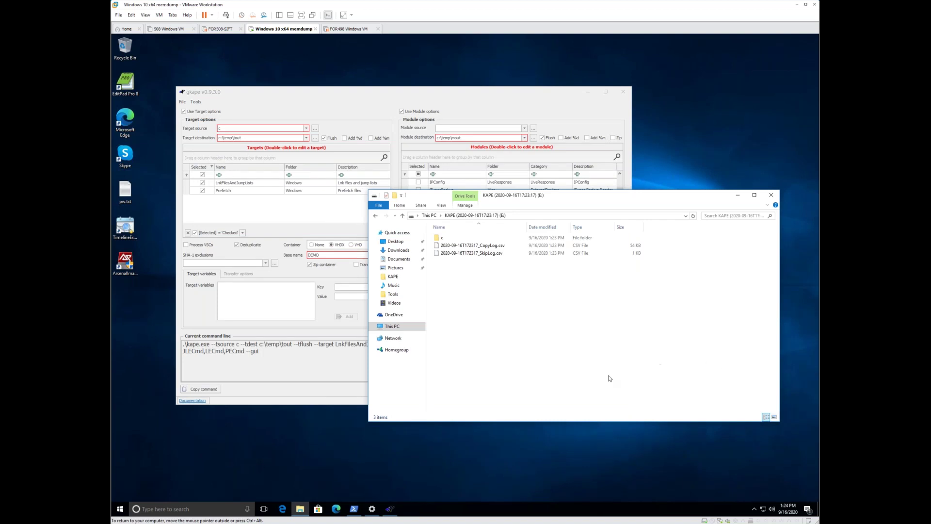
{"action": "key", "text": "BackSpace"}
{"action": "right_click", "coordinate": [650, 298]}
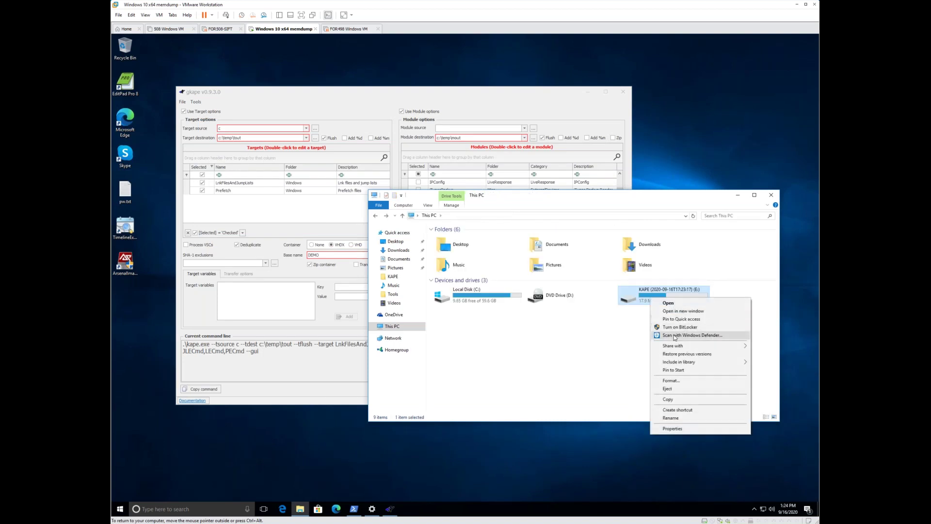
{"action": "left_click", "coordinate": [674, 389]}
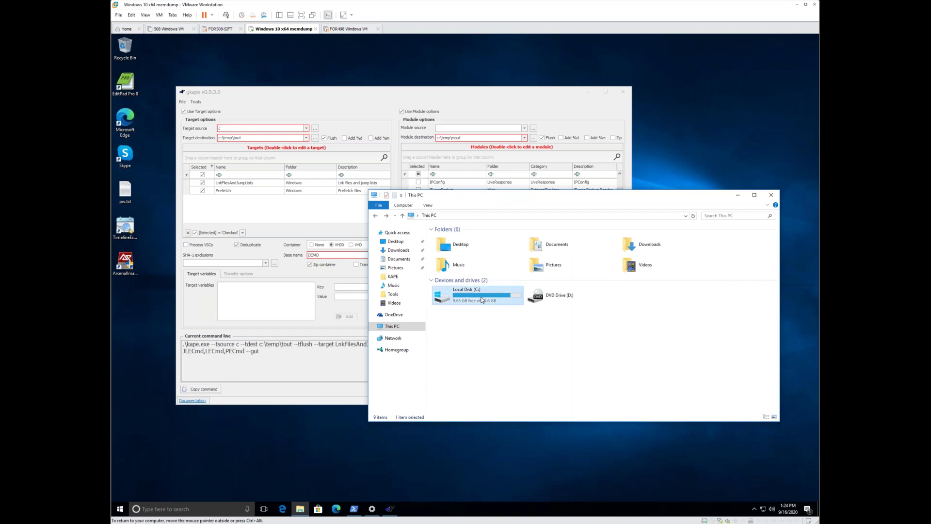
Browse back to C:\temp\tout, examine the DEMO zip file, and open the extracted 2020-09-16T172317_DEMO folder
{"action": "double_click", "coordinate": [481, 299]}
{"action": "double_click", "coordinate": [477, 284]}
{"action": "left_click", "coordinate": [458, 253]}
{"action": "double_click", "coordinate": [461, 256]}
{"action": "left_click", "coordinate": [485, 254]}
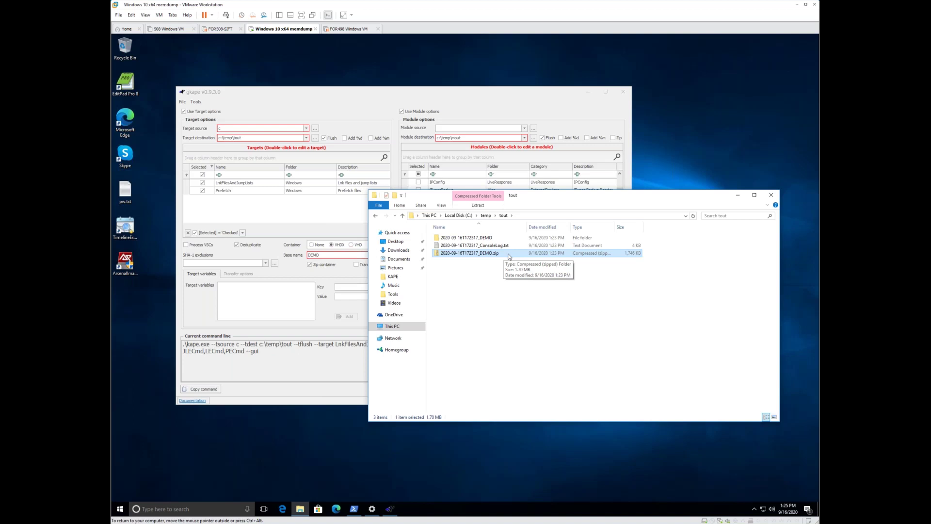
{"action": "right_click", "coordinate": [482, 254]}
{"action": "left_click", "coordinate": [470, 254]}
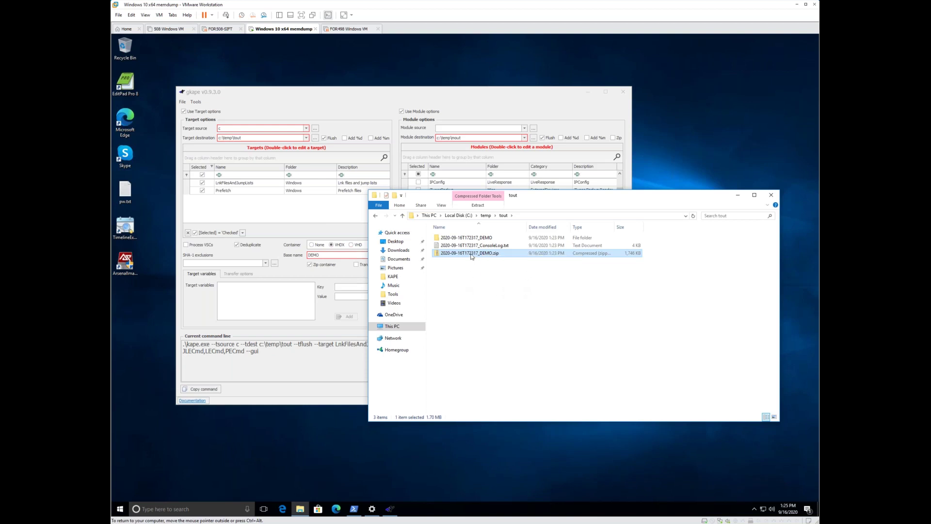
{"action": "left_click", "coordinate": [479, 293]}
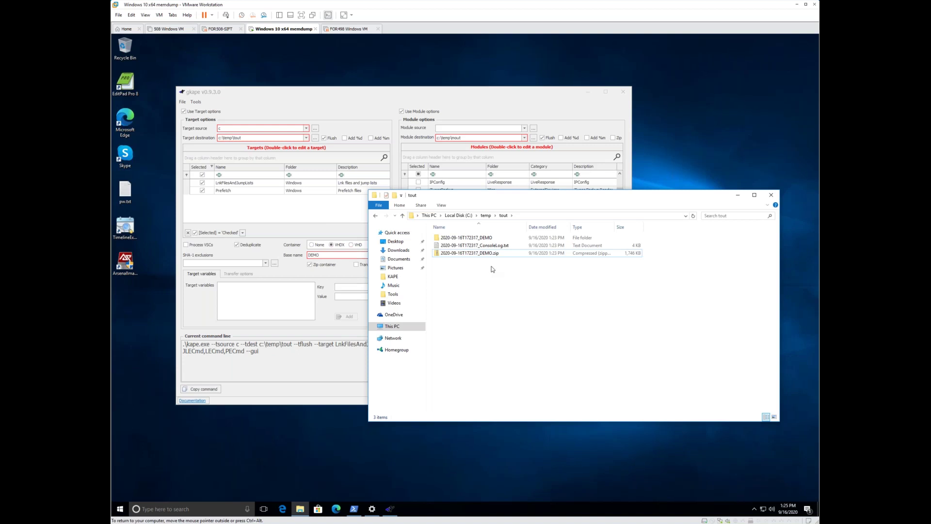
{"action": "left_click", "coordinate": [479, 238]}
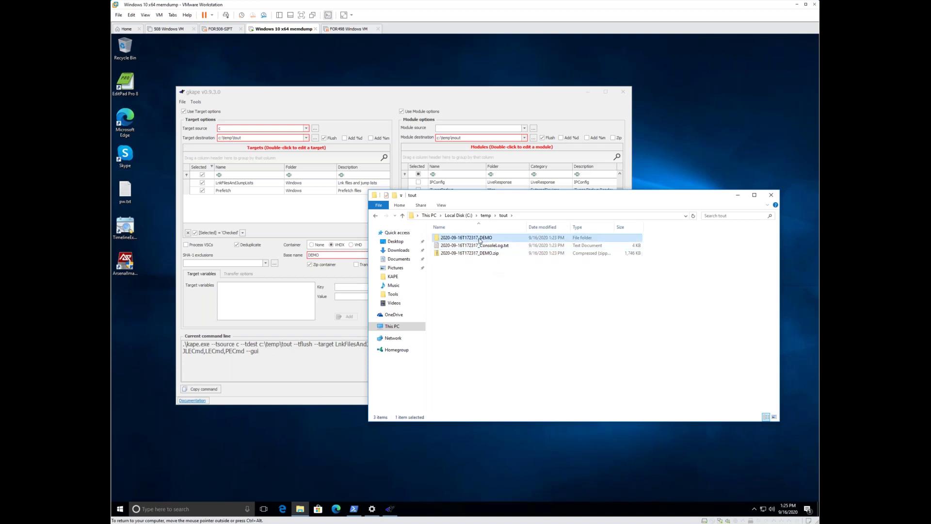
{"action": "double_click", "coordinate": [479, 238]}
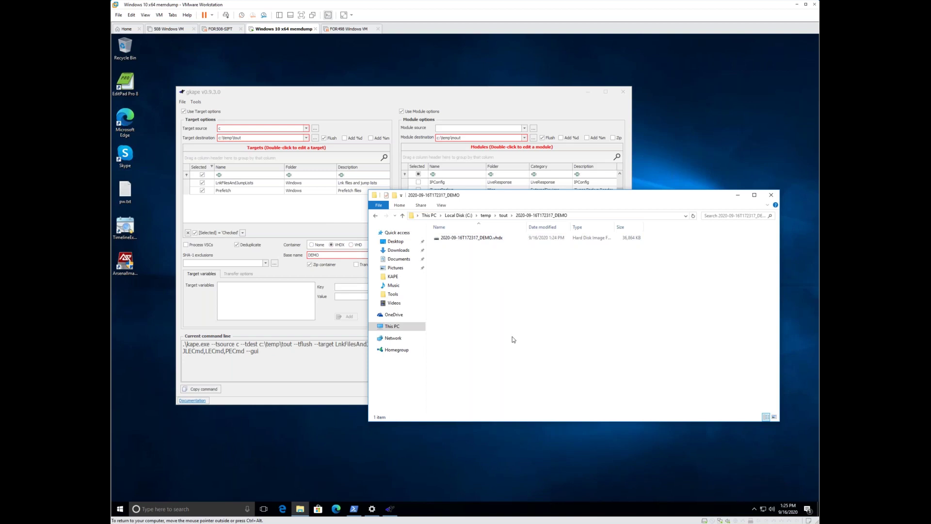
Browse to the FileFolderAccess folder in C:\temp\mout and widen the Name column to show the full CSV file names
{"action": "key", "text": "alt+Left"}
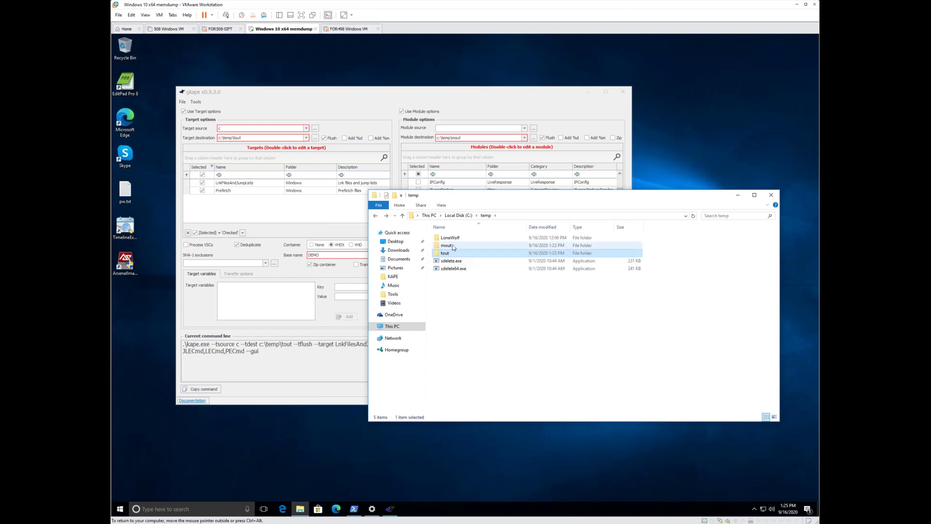
{"action": "double_click", "coordinate": [446, 246]}
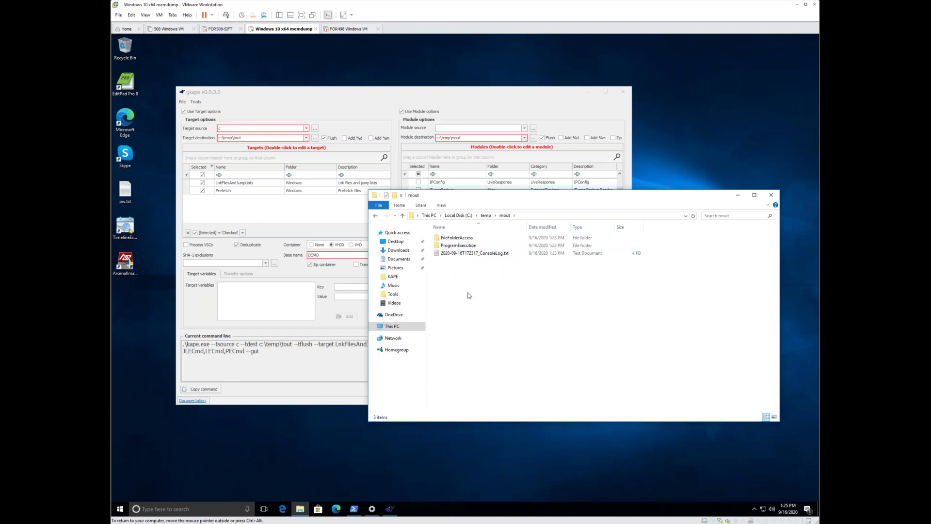
{"action": "left_click", "coordinate": [467, 239]}
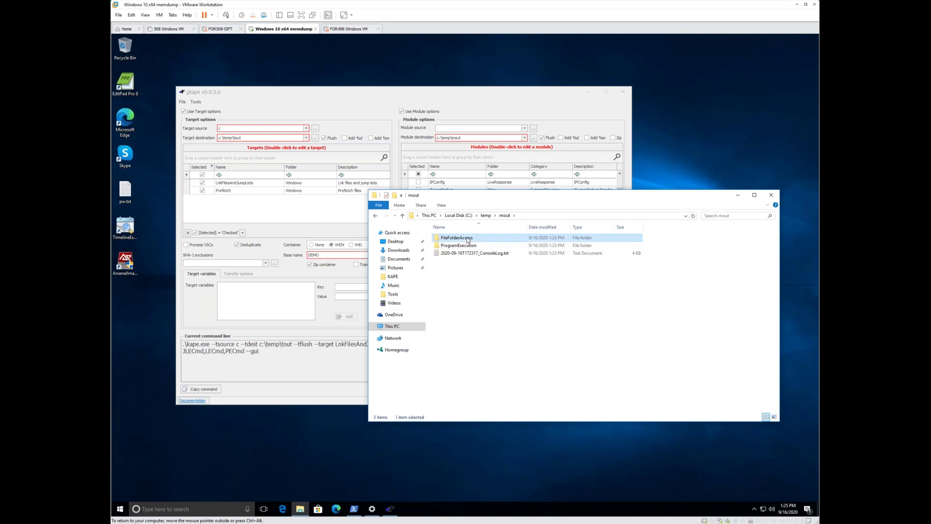
{"action": "left_click", "coordinate": [476, 288]}
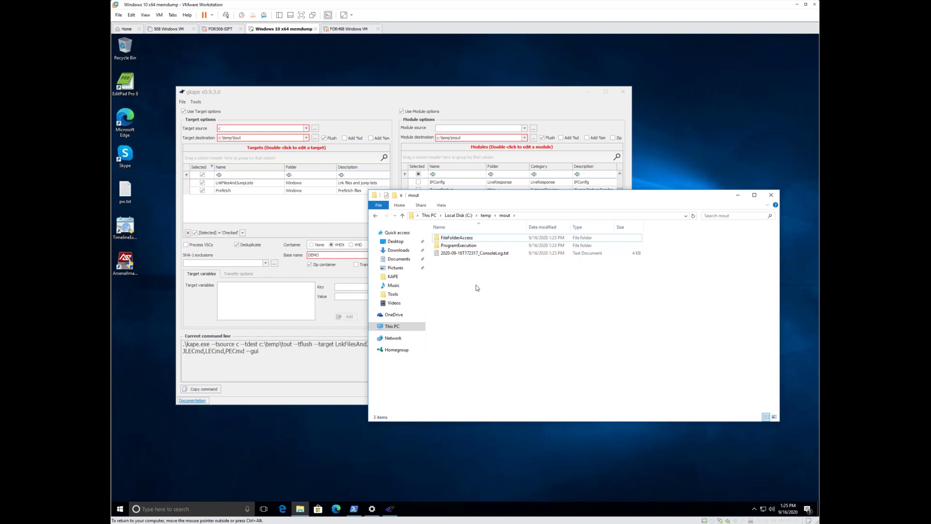
{"action": "mouse_move", "coordinate": [452, 242]}
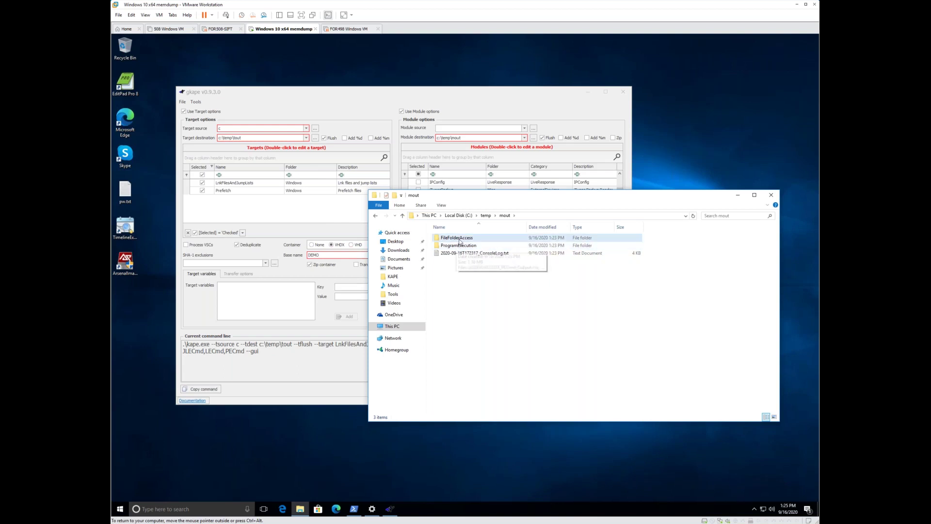
{"action": "double_click", "coordinate": [456, 238]}
{"action": "left_click_drag", "start_coordinate": [526, 227], "coordinate": [619, 226]}
Start Timeline Explorer and load the AutomaticDestinations, CustomDestinations and LECmd_Output CSV files into it
{"action": "left_click", "coordinate": [125, 227]}
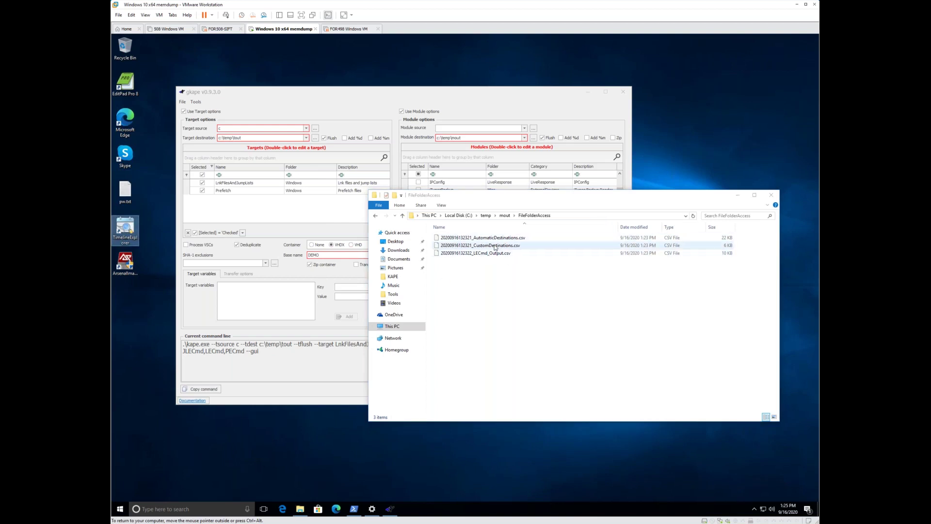
{"action": "left_click", "coordinate": [746, 330]}
{"action": "left_click_drag", "start_coordinate": [617, 281], "coordinate": [430, 231]}
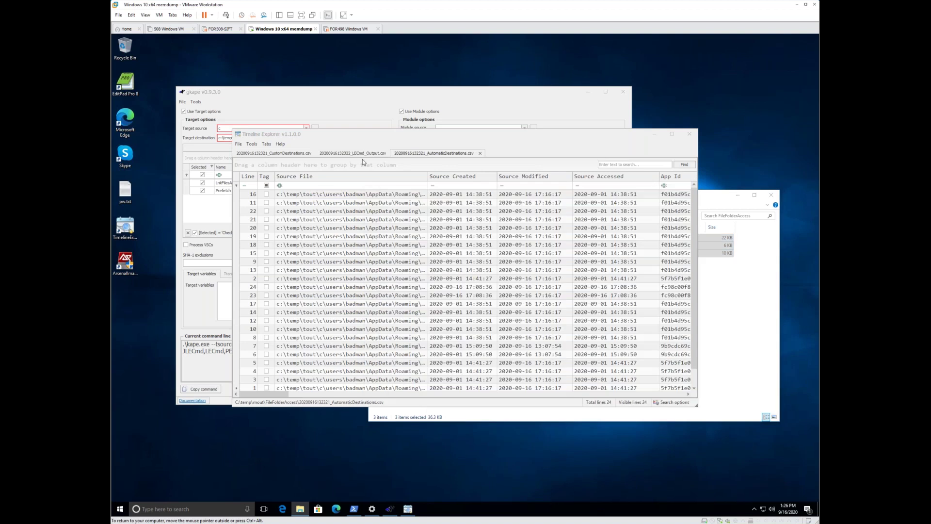
Examine the interaction counts and paths in the AutomaticDestinations table and the relative paths in the LECmd_Output table
{"action": "left_click_drag", "start_coordinate": [264, 394], "coordinate": [452, 364]}
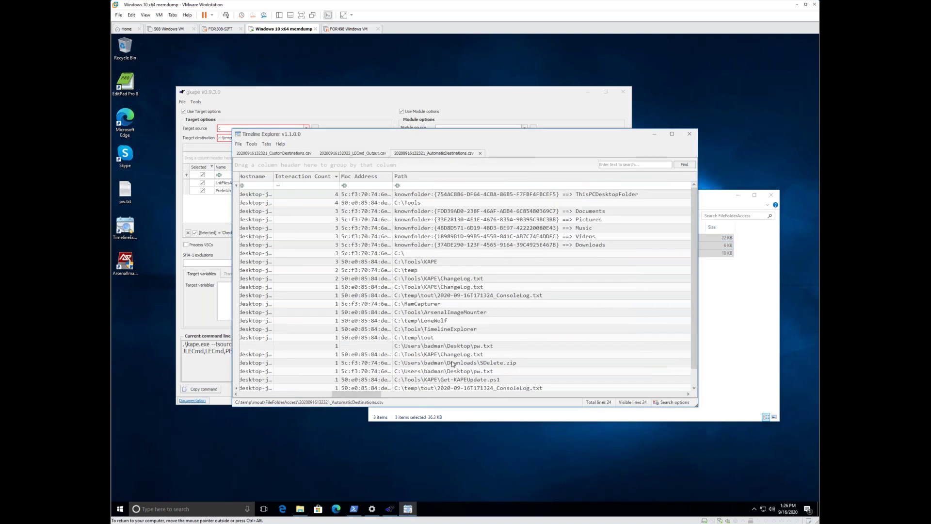
{"action": "scroll", "coordinate": [453, 365], "scroll_direction": "down", "scroll_amount": 1}
{"action": "scroll", "coordinate": [453, 364], "scroll_direction": "up", "scroll_amount": 1}
{"action": "left_click", "coordinate": [342, 153]}
{"action": "left_click_drag", "start_coordinate": [324, 393], "coordinate": [366, 399]}
{"action": "left_click", "coordinate": [345, 187]}
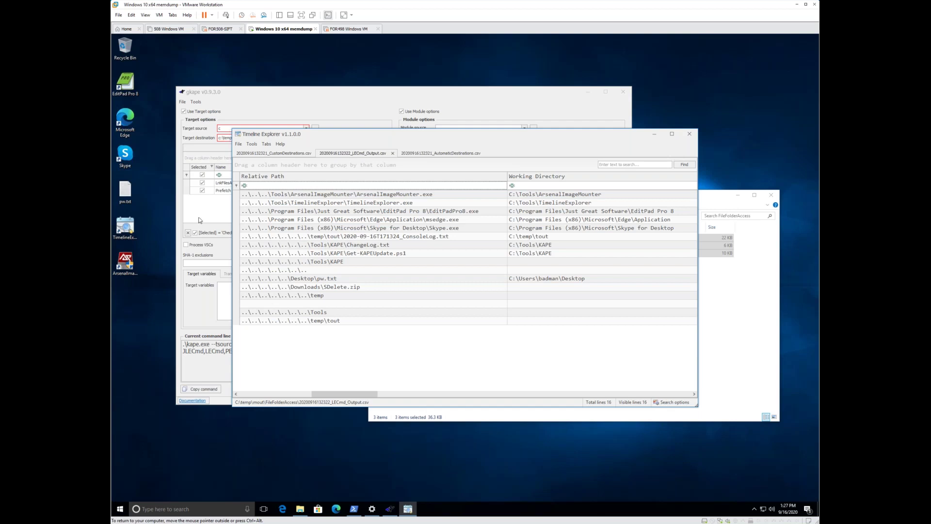
Go back to C:\temp\tout in File Explorer and mount the VHDX from the 2020-09-16T172317_DEMO folder again
{"action": "left_click", "coordinate": [293, 91]}
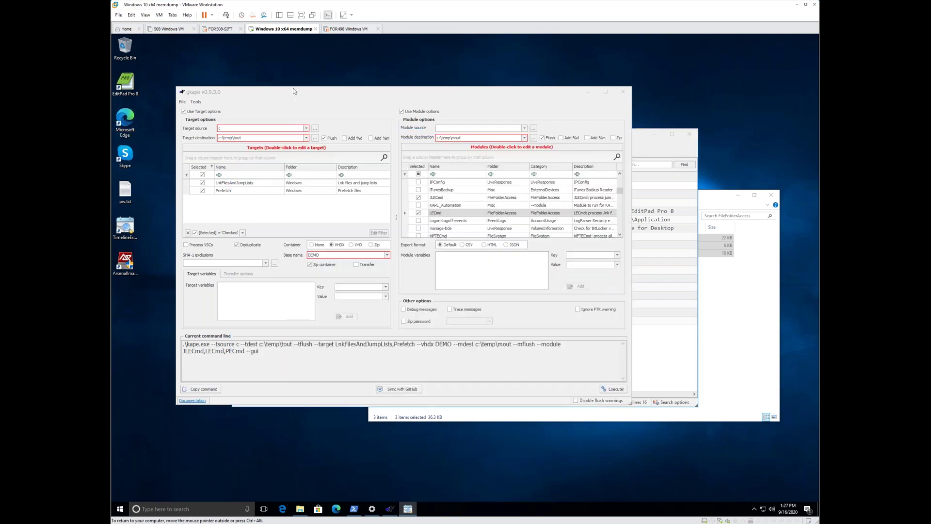
{"action": "left_click", "coordinate": [720, 357]}
{"action": "key", "text": "alt+Left"}
{"action": "key", "text": "alt+Left"}
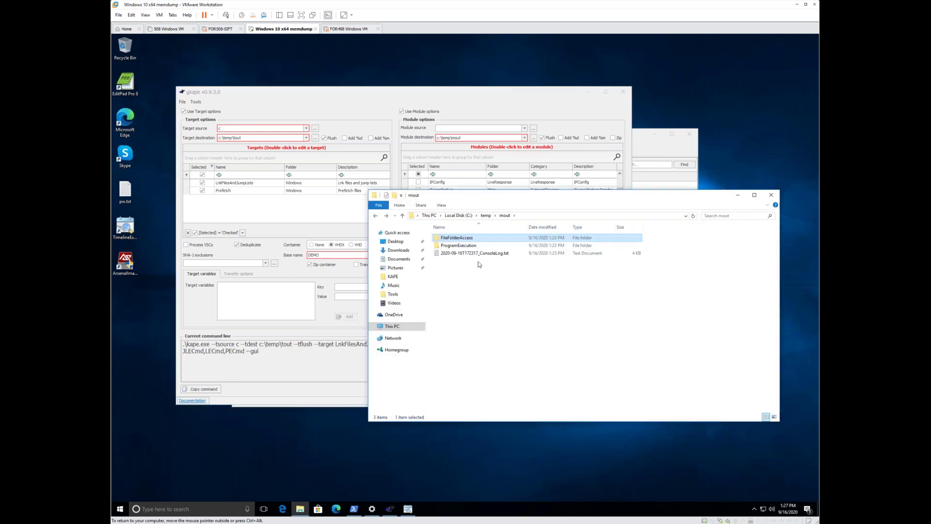
{"action": "double_click", "coordinate": [470, 254]}
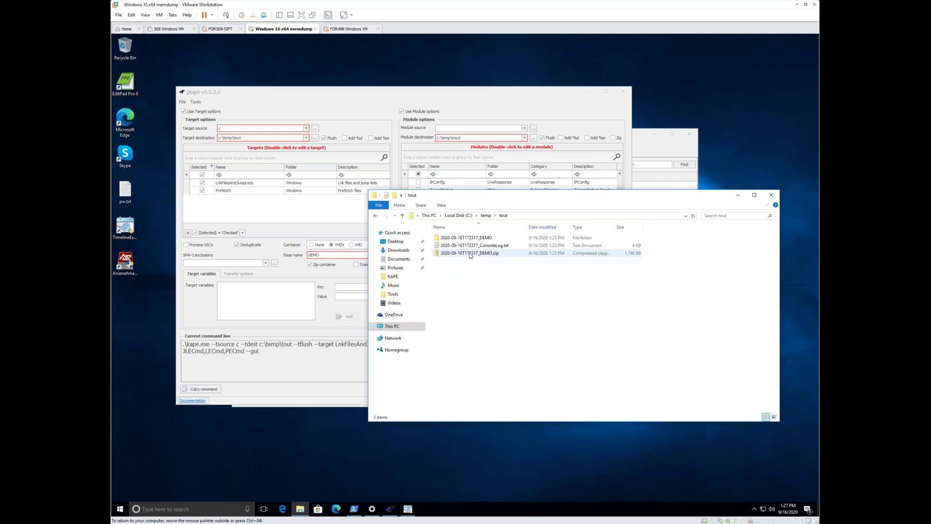
{"action": "double_click", "coordinate": [486, 238]}
{"action": "left_click", "coordinate": [478, 240]}
{"action": "key", "text": "Return"}
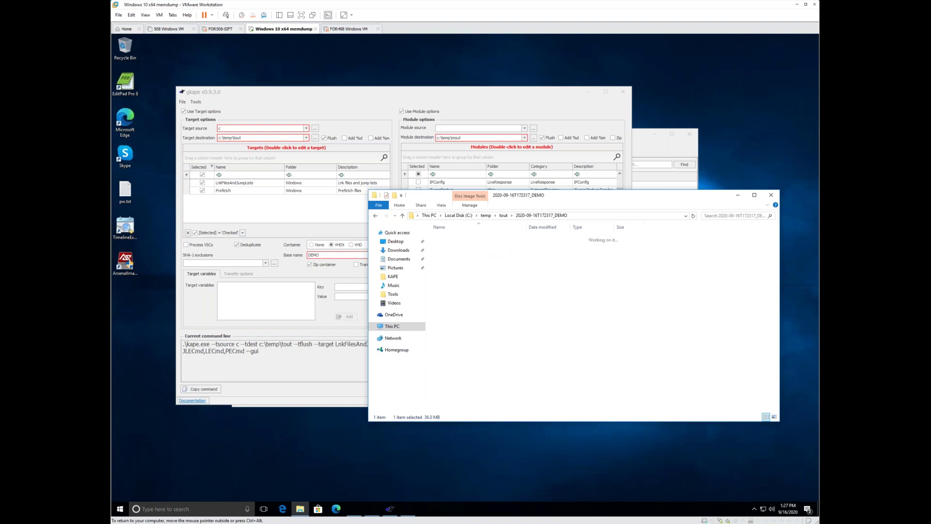
Open the CopyLog CSV on the mounted KAPE drive in EditPad Pro, review its entries, and close the editor
{"action": "right_click", "coordinate": [495, 245]}
{"action": "left_click", "coordinate": [463, 374]}
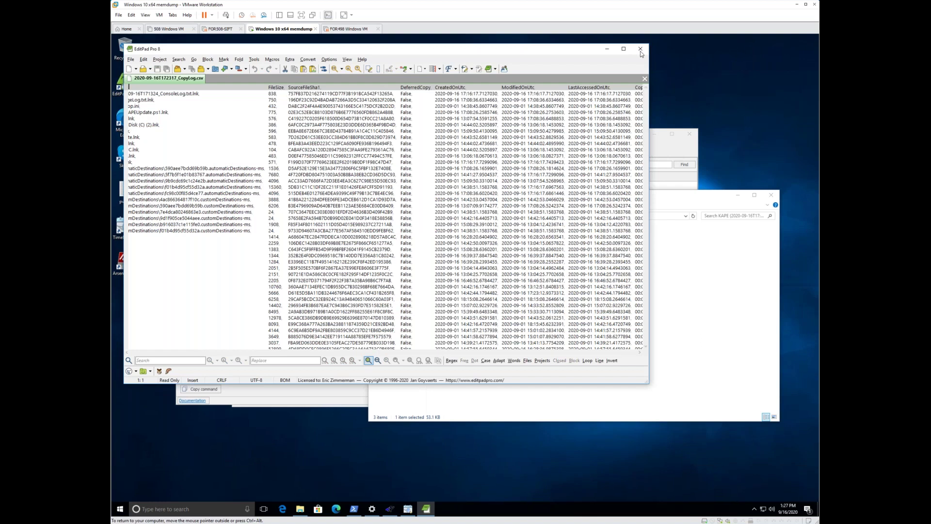
{"action": "left_click", "coordinate": [640, 50]}
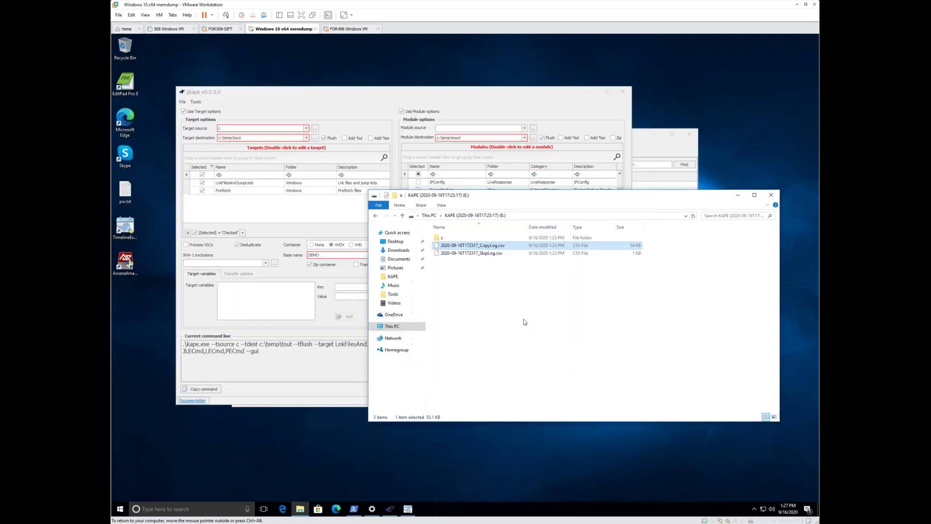
Review the gkape settings and return to the LECmd_Output table in Timeline Explorer
{"action": "left_click", "coordinate": [530, 91]}
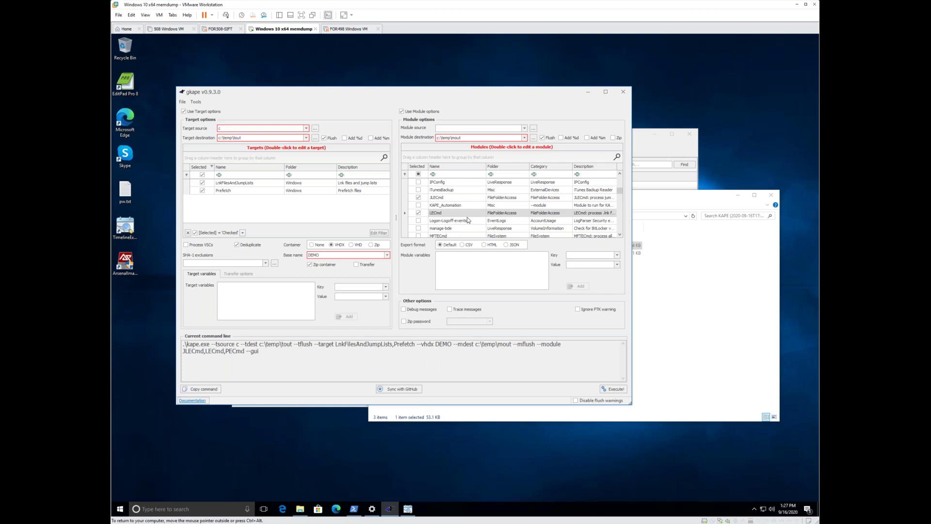
{"action": "left_click", "coordinate": [666, 153]}
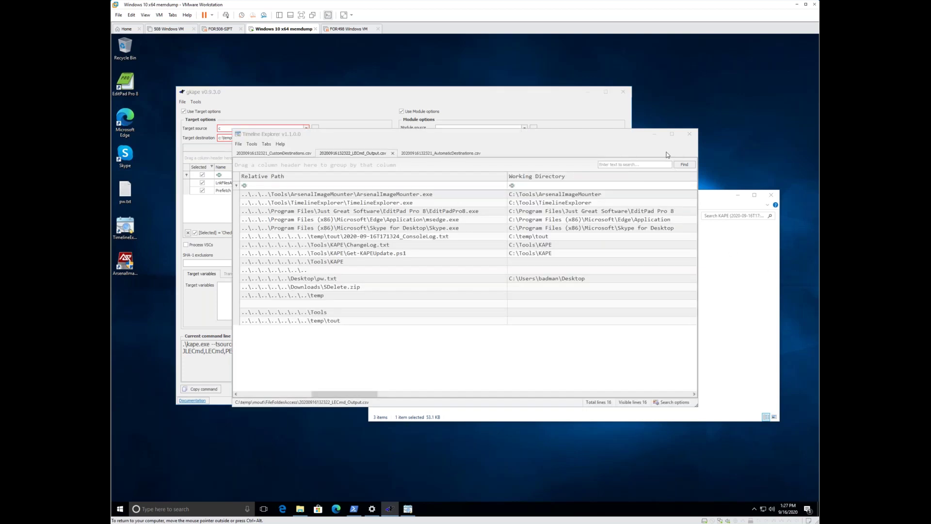
{"action": "left_click", "coordinate": [305, 186]}
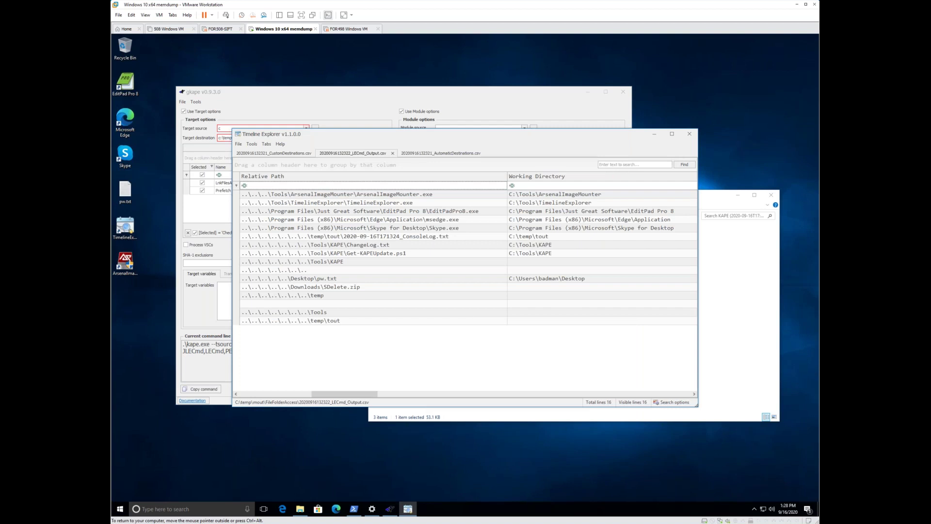
Filter the LECmd_Output Relative Path column for "pw", inspect the condition in the Filter Editor, and clear the filter
{"action": "type", "text": "pw"}
{"action": "left_click", "coordinate": [333, 225]}
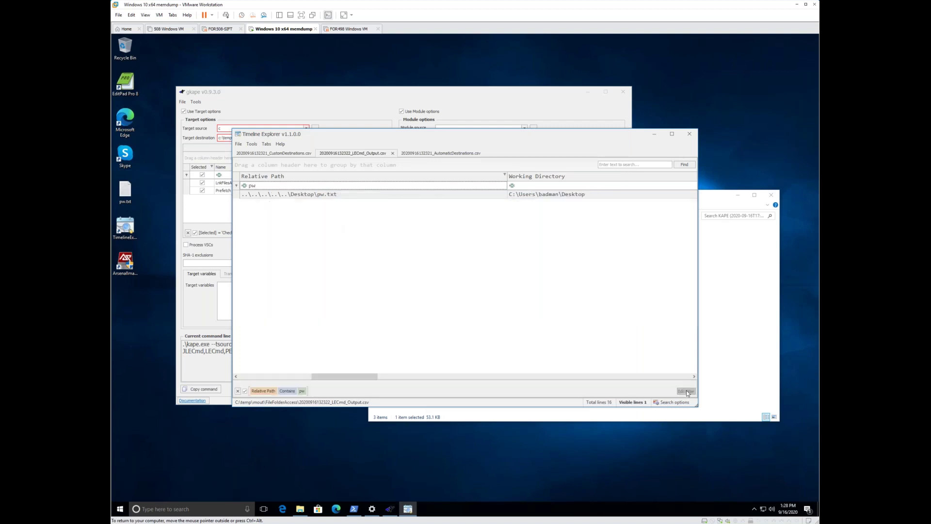
{"action": "left_click", "coordinate": [245, 391]}
{"action": "left_click", "coordinate": [245, 391]}
{"action": "key", "text": "ctrl+shift+f"}
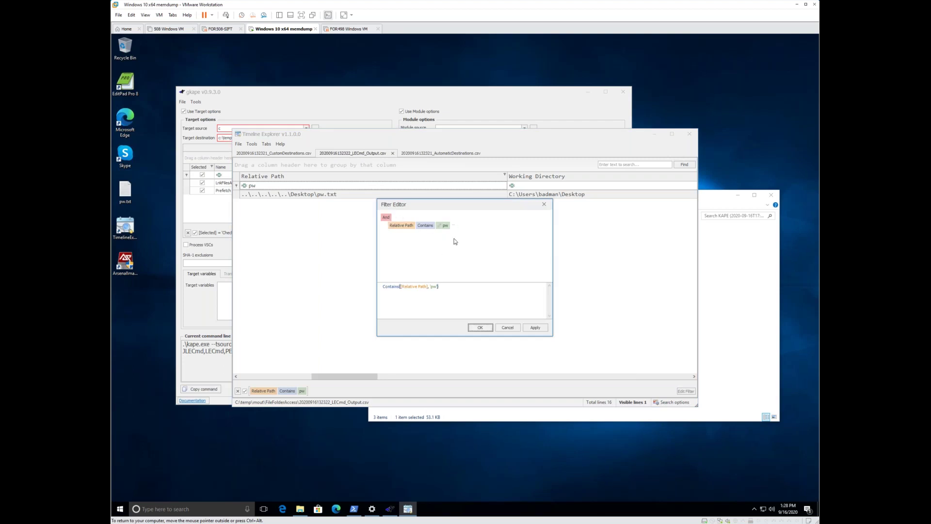
{"action": "left_click", "coordinate": [518, 329]}
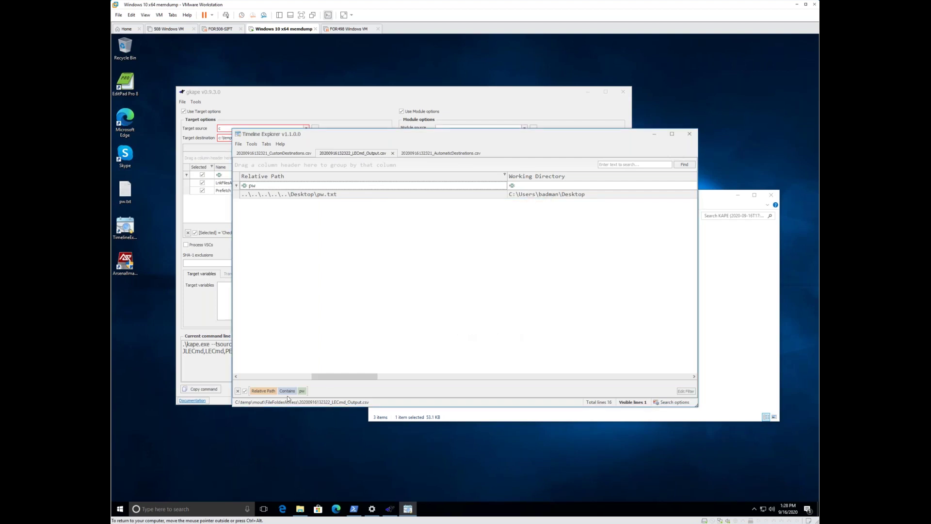
{"action": "left_click", "coordinate": [237, 391]}
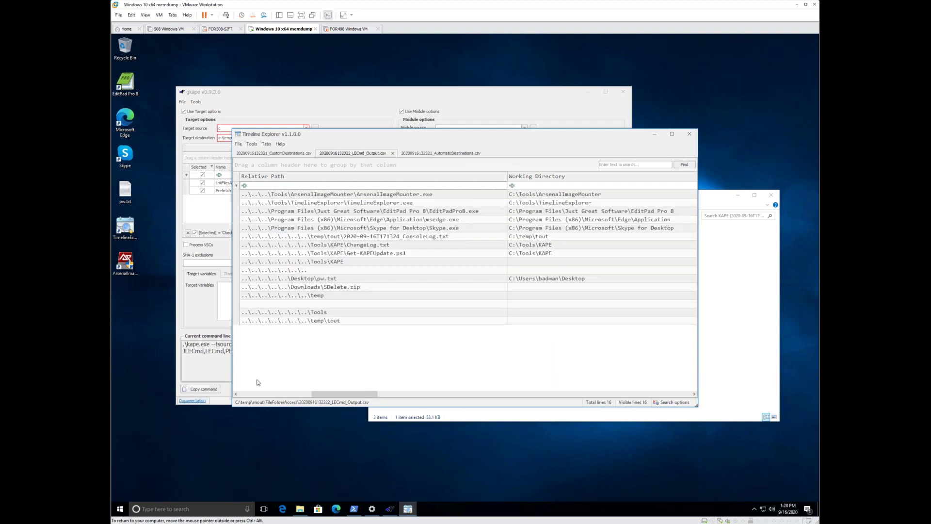
{"action": "left_click", "coordinate": [278, 392]}
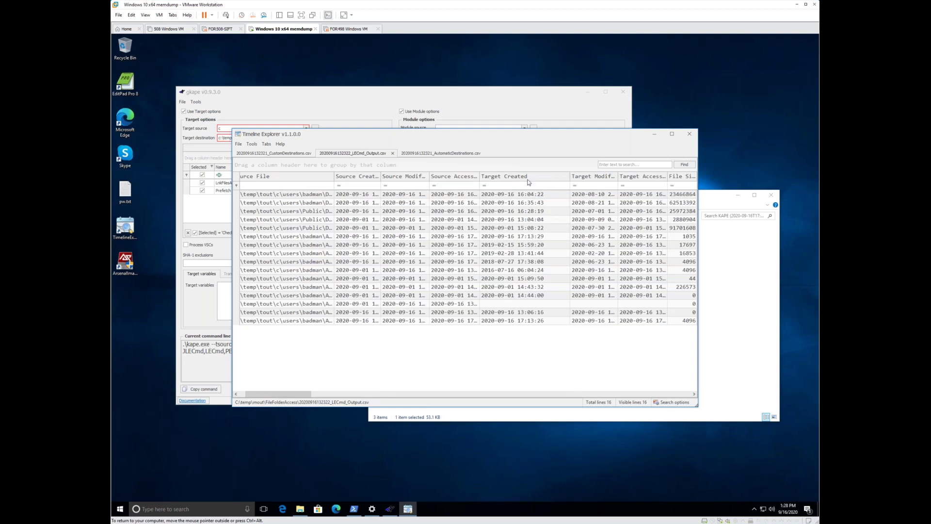
Return to gkape, show all targets, filter the target names by "EVE", and add the EventLogs target
{"action": "left_click", "coordinate": [451, 93]}
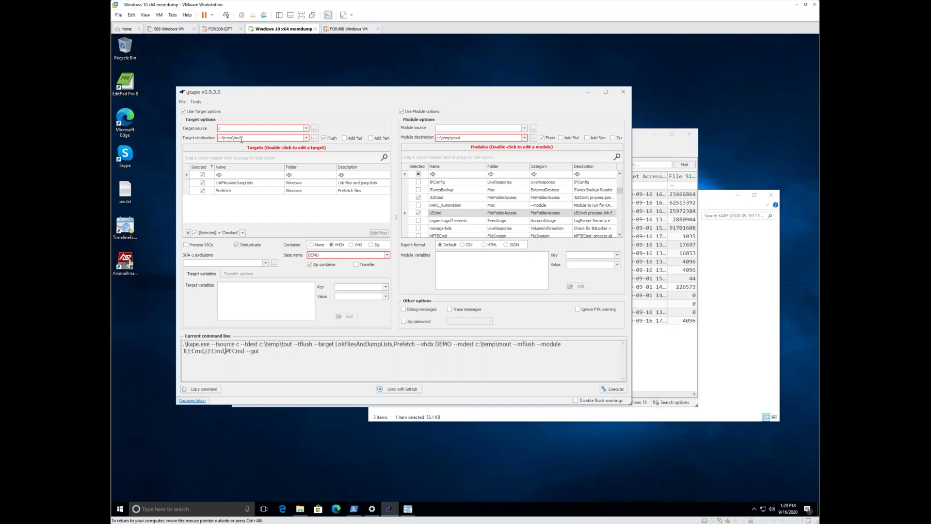
{"action": "left_click", "coordinate": [202, 175]}
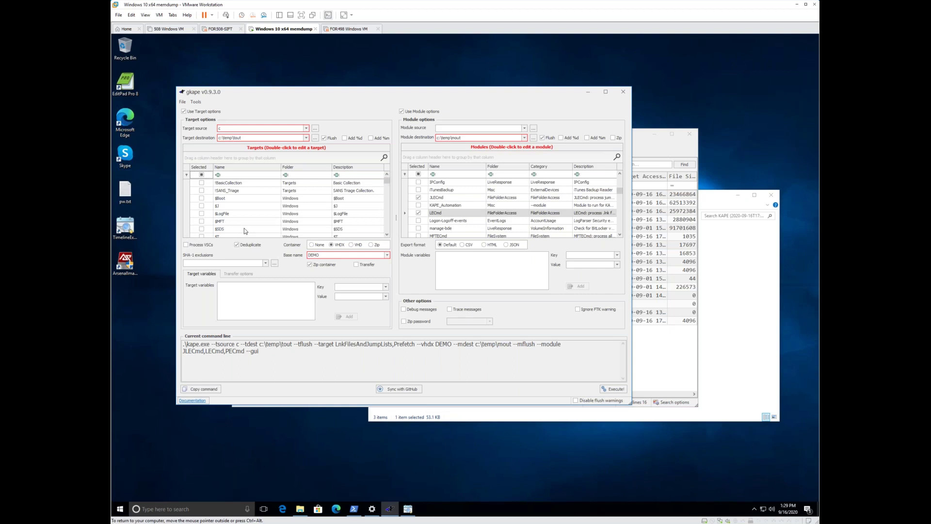
{"action": "left_click", "coordinate": [247, 175]}
{"action": "type", "text": "EVE"}
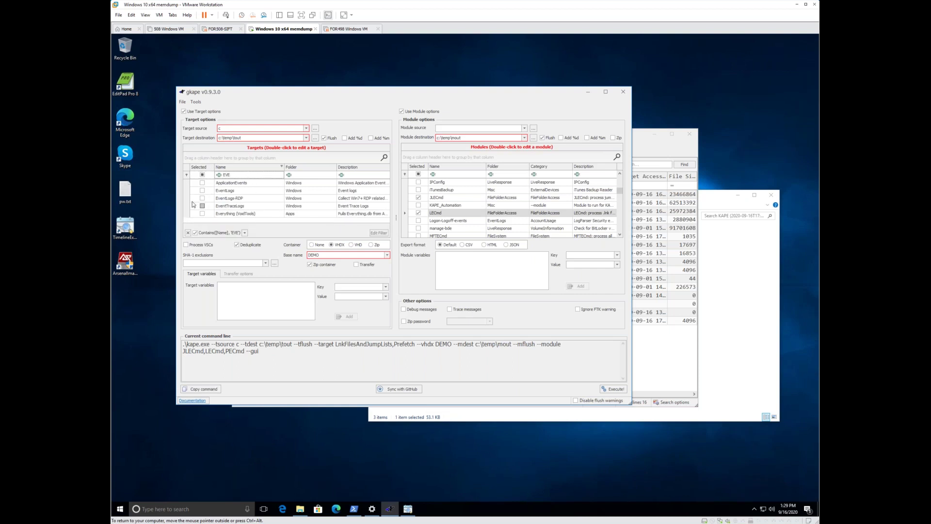
{"action": "left_click", "coordinate": [202, 190]}
Deselect the JLECmd, LECmd and PECmd modules, filter the module names by "EVT", and select EvtxECmd
{"action": "left_click", "coordinate": [418, 174]}
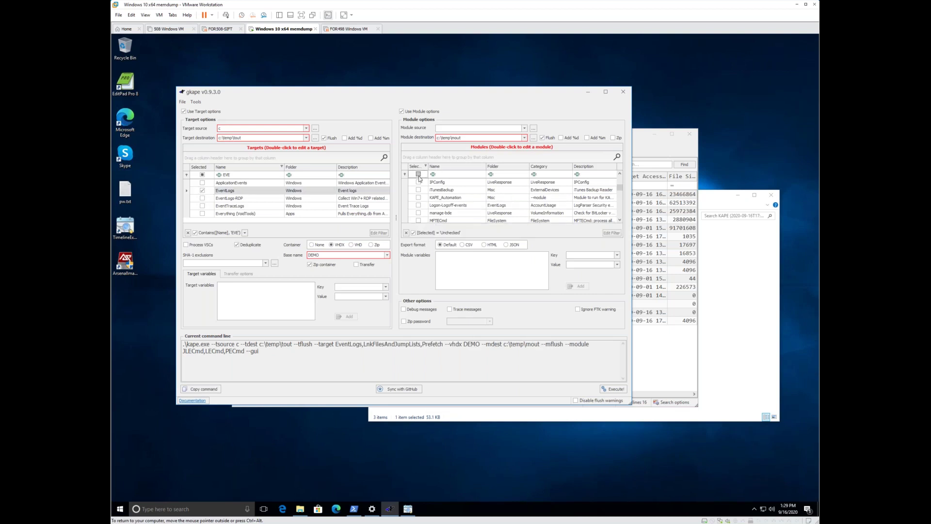
{"action": "left_click", "coordinate": [418, 174]}
{"action": "left_click", "coordinate": [418, 182]}
{"action": "left_click", "coordinate": [418, 190]}
{"action": "left_click", "coordinate": [418, 198]}
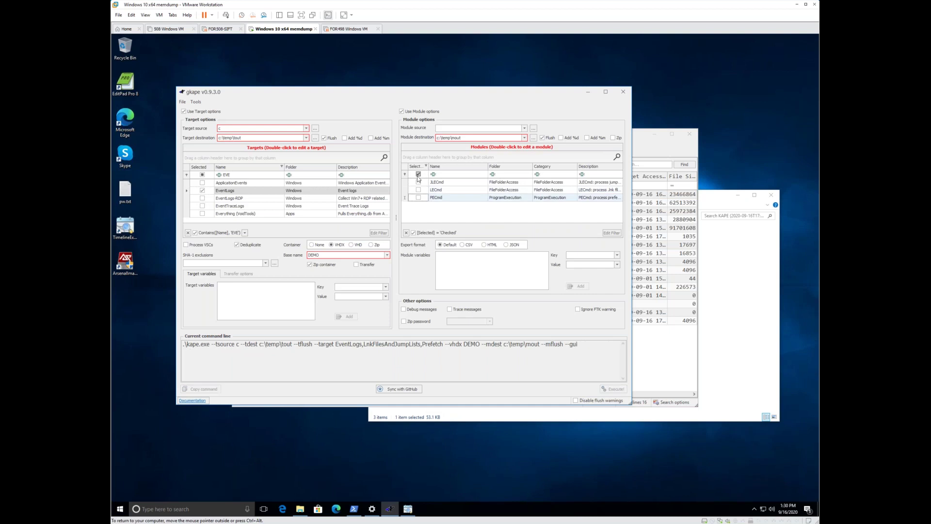
{"action": "left_click", "coordinate": [418, 174]}
{"action": "type", "text": "EVT"}
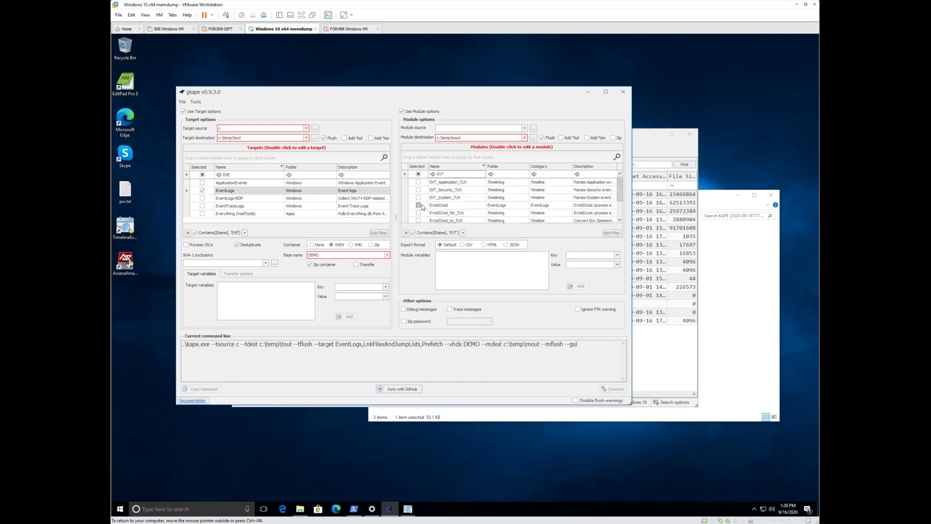
{"action": "left_click", "coordinate": [418, 205]}
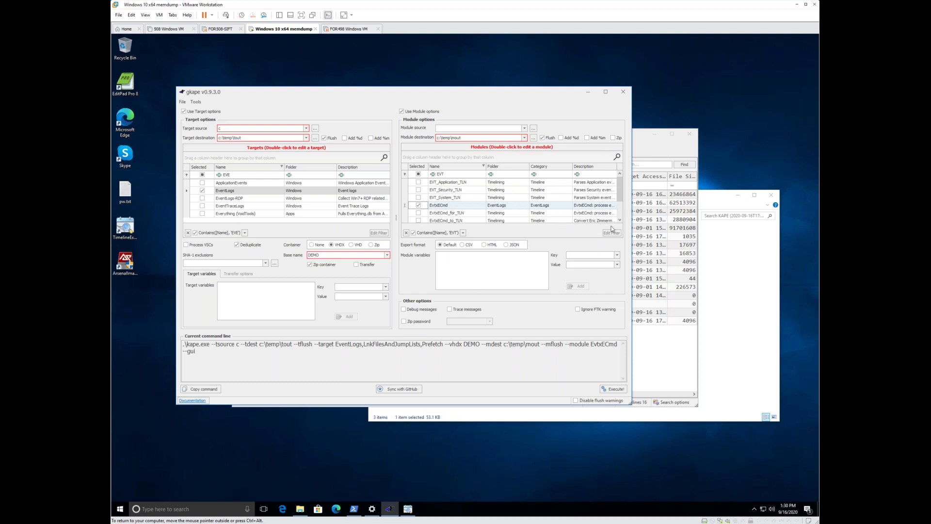
Try to execute the KAPE collection, close Timeline Explorer, and retry the run before closing its console
{"action": "left_click", "coordinate": [619, 389]}
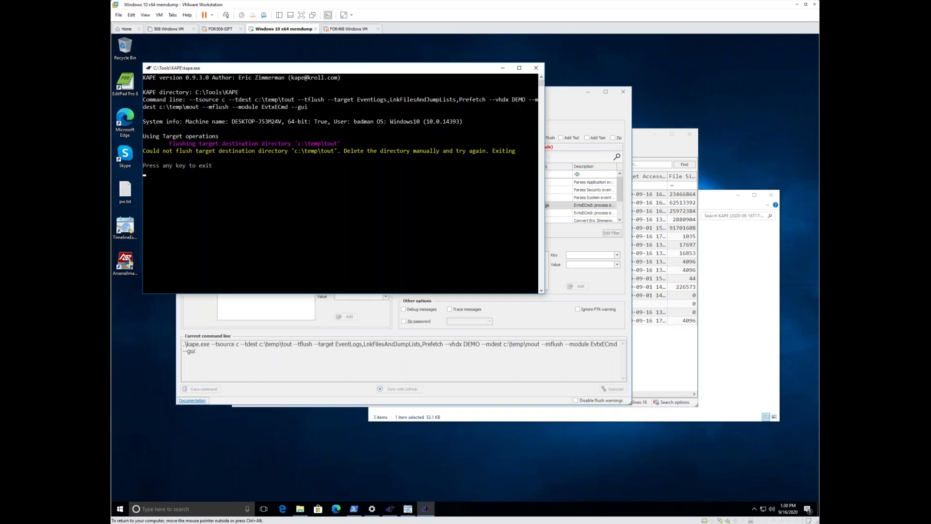
{"action": "left_click", "coordinate": [691, 138]}
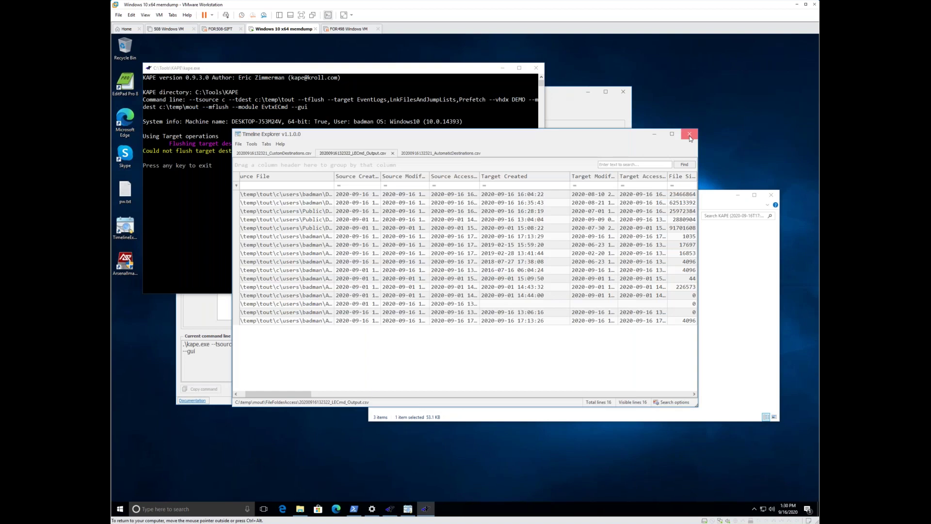
{"action": "left_click", "coordinate": [689, 135]}
{"action": "key", "text": "Escape"}
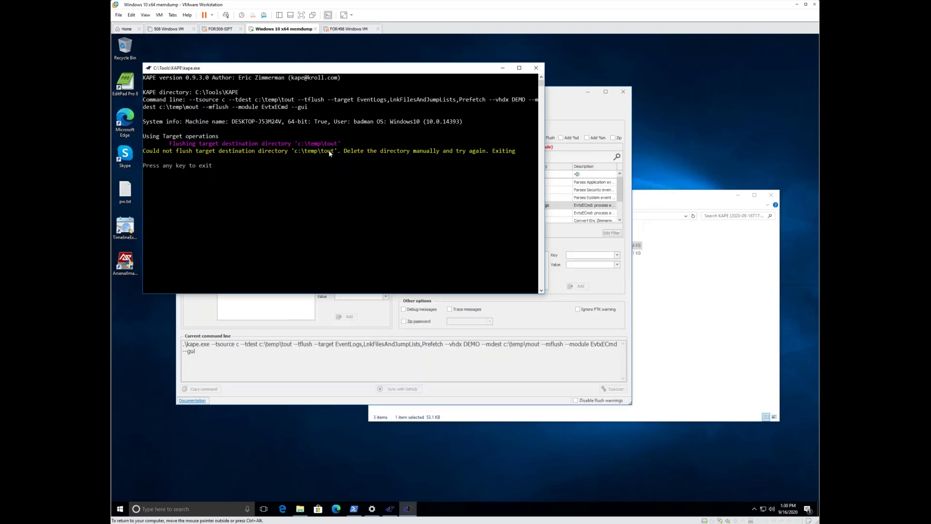
{"action": "key", "text": "Return"}
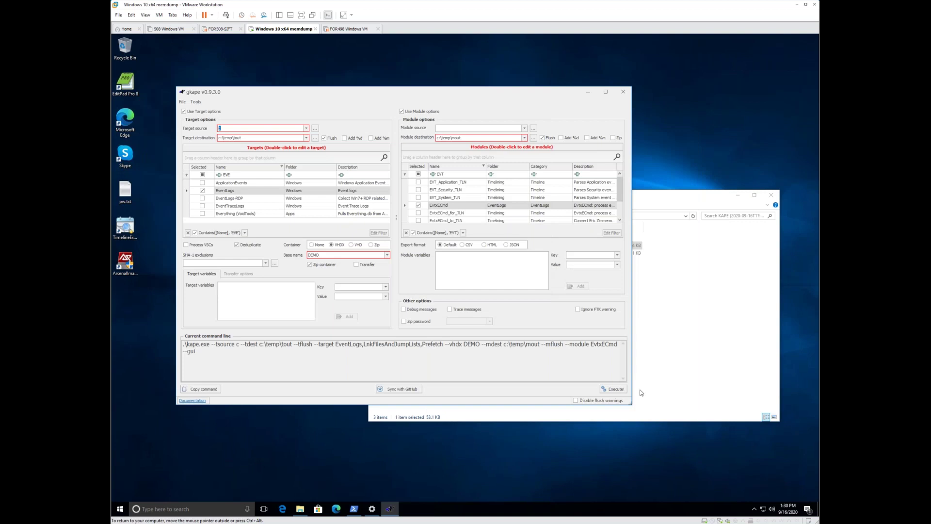
{"action": "left_click", "coordinate": [613, 388]}
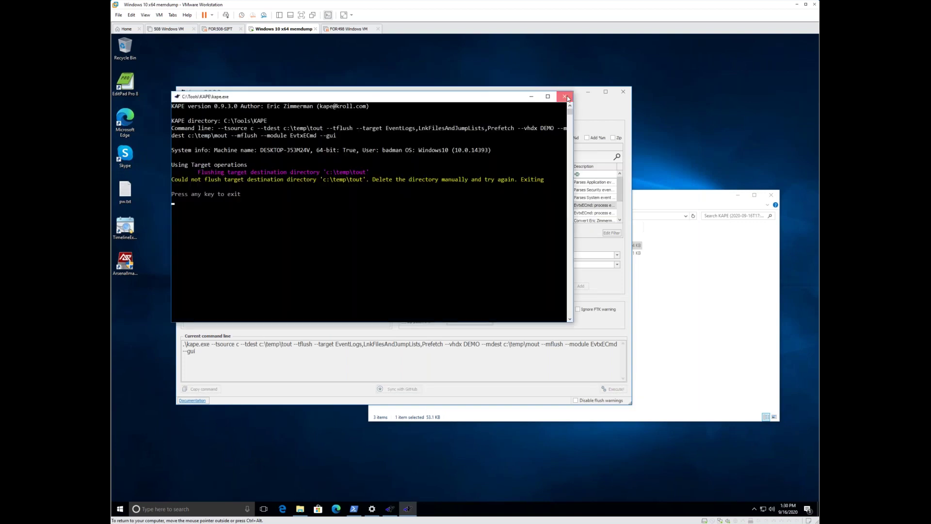
{"action": "left_click", "coordinate": [565, 97]}
Eject the mounted KAPE drive from This PC in File Explorer and open Local Disk (C:)
{"action": "left_click", "coordinate": [437, 415]}
{"action": "left_click", "coordinate": [400, 328]}
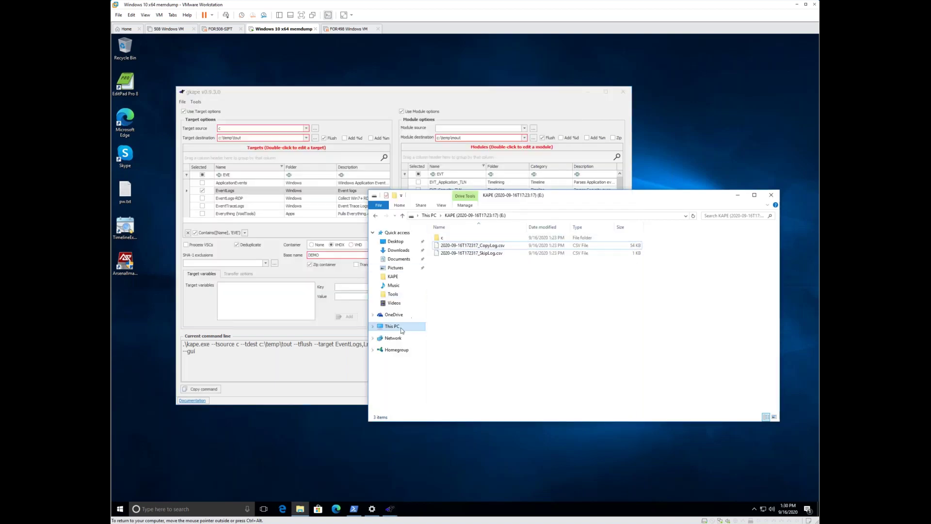
{"action": "right_click", "coordinate": [637, 292]}
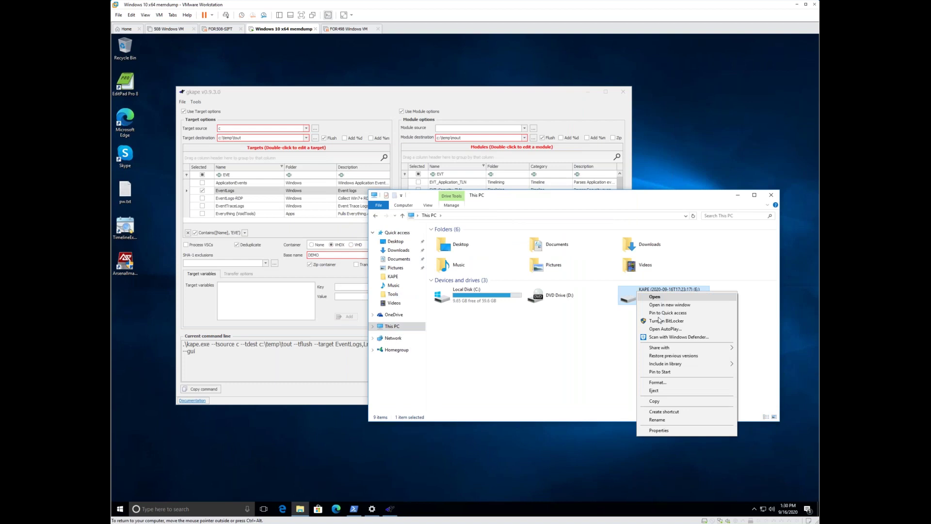
{"action": "left_click", "coordinate": [677, 372]}
{"action": "double_click", "coordinate": [466, 294]}
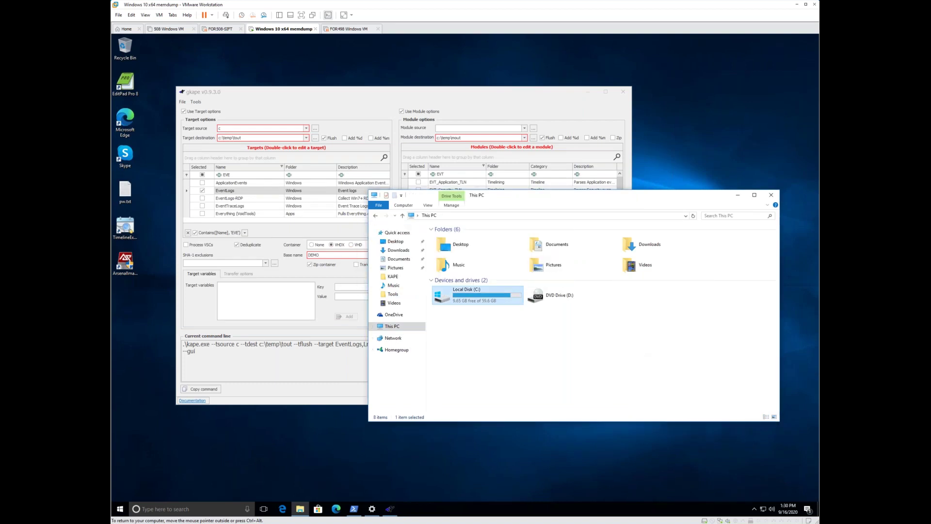
Execute the KAPE collection from gkape again and start Timeline Explorer while EvtxECmd processes the event logs
{"action": "left_click", "coordinate": [478, 109]}
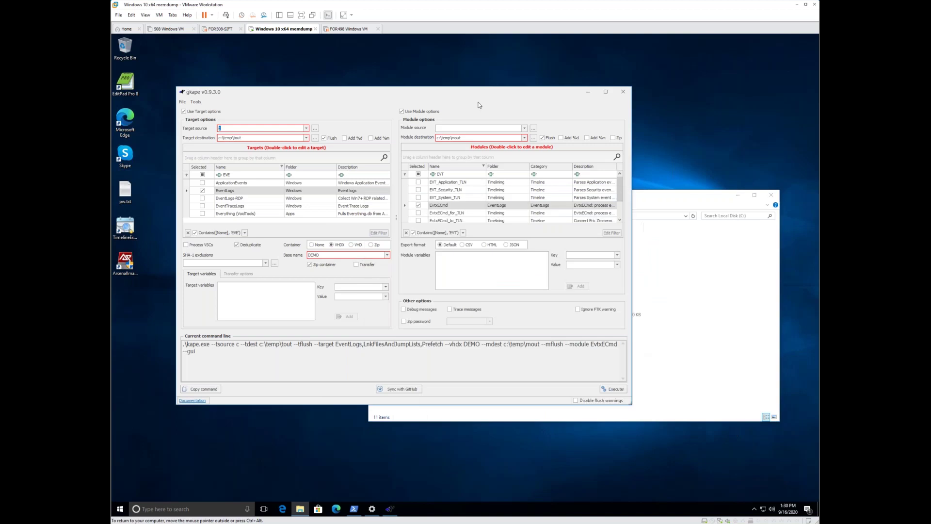
{"action": "left_click", "coordinate": [614, 389]}
{"action": "left_click", "coordinate": [385, 277]}
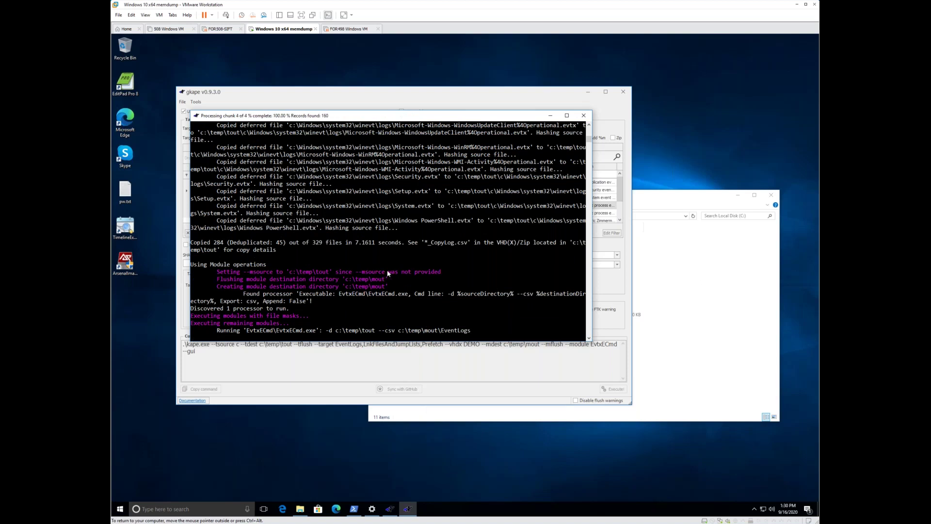
{"action": "left_click", "coordinate": [124, 232]}
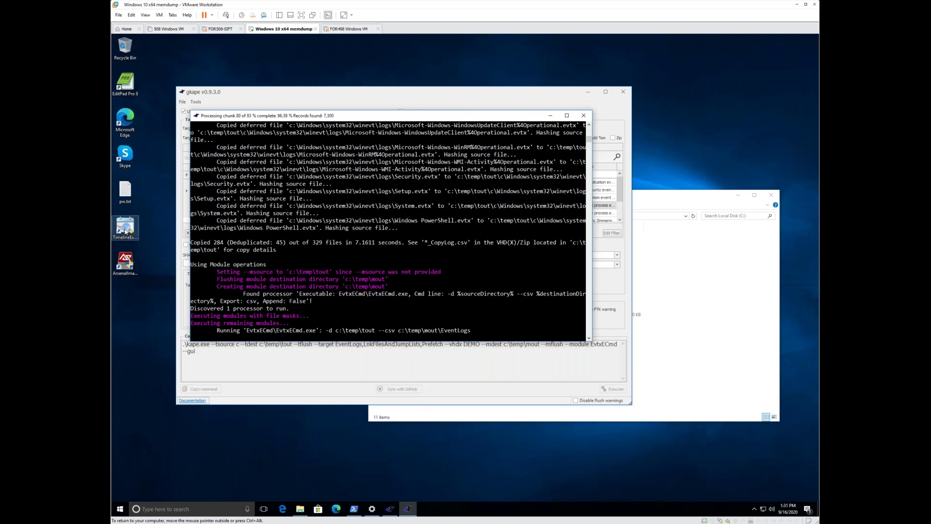
{"action": "double_click", "coordinate": [125, 232]}
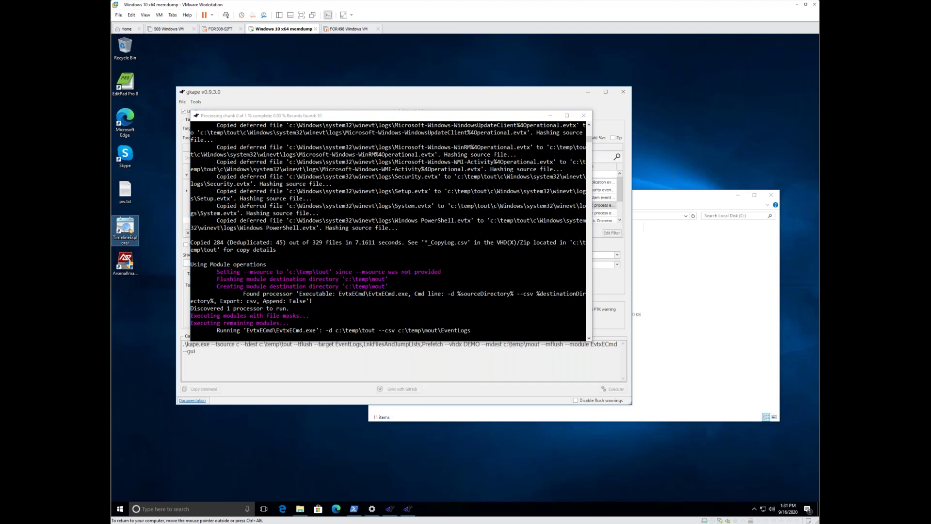
{"action": "left_click", "coordinate": [713, 372]}
{"action": "double_click", "coordinate": [446, 283]}
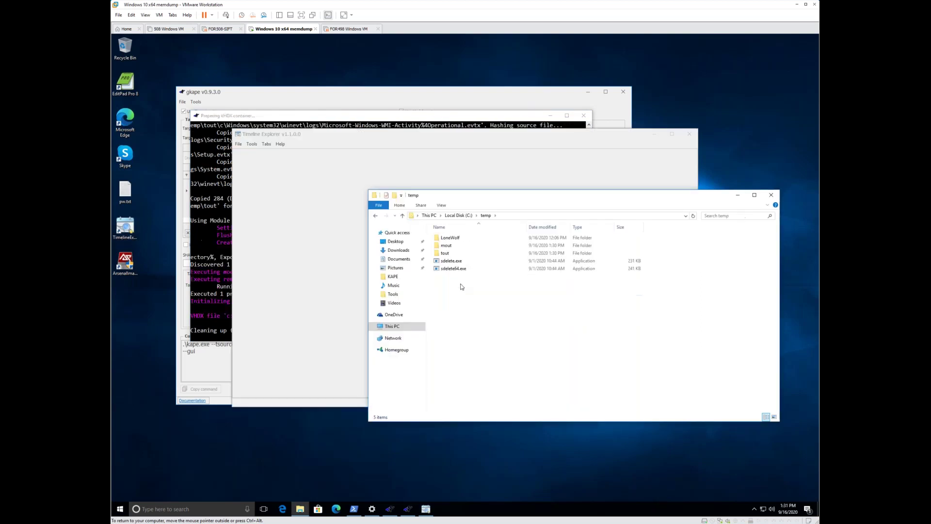
{"action": "left_click", "coordinate": [462, 246]}
{"action": "double_click", "coordinate": [462, 246]}
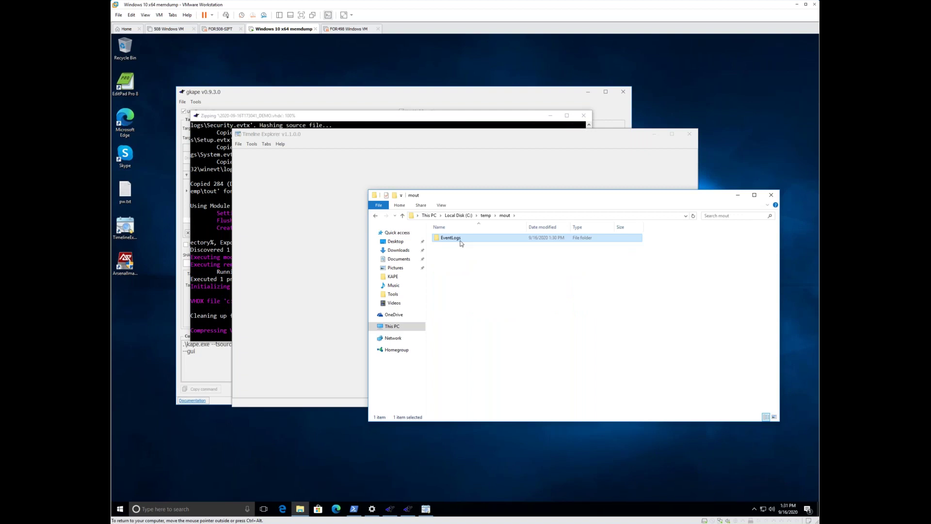
{"action": "double_click", "coordinate": [451, 238]}
{"action": "left_click_drag", "start_coordinate": [280, 235], "coordinate": [280, 235]}
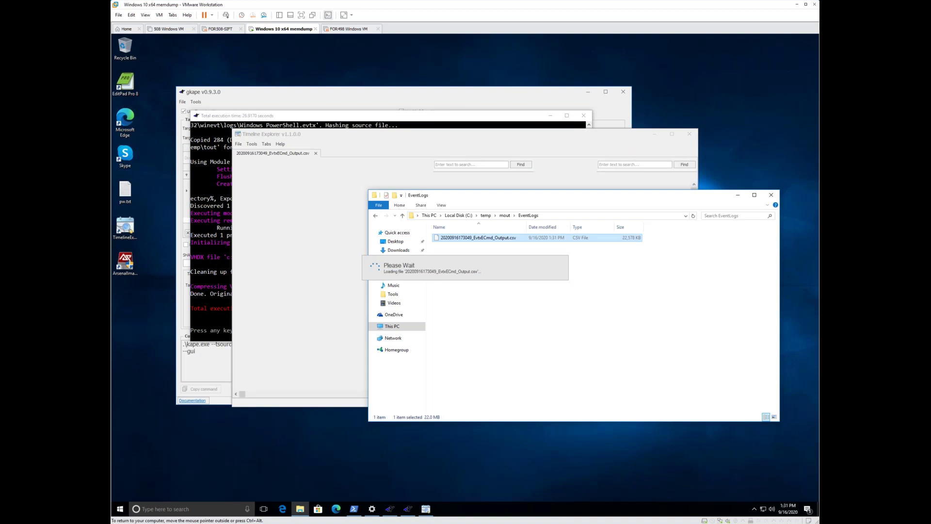
Reposition and enlarge the Timeline Explorer window and group the event log rows by Map Description
{"action": "left_click", "coordinate": [371, 135]}
{"action": "left_click_drag", "start_coordinate": [371, 135], "coordinate": [319, 74]}
{"action": "left_click_drag", "start_coordinate": [645, 346], "coordinate": [775, 460]}
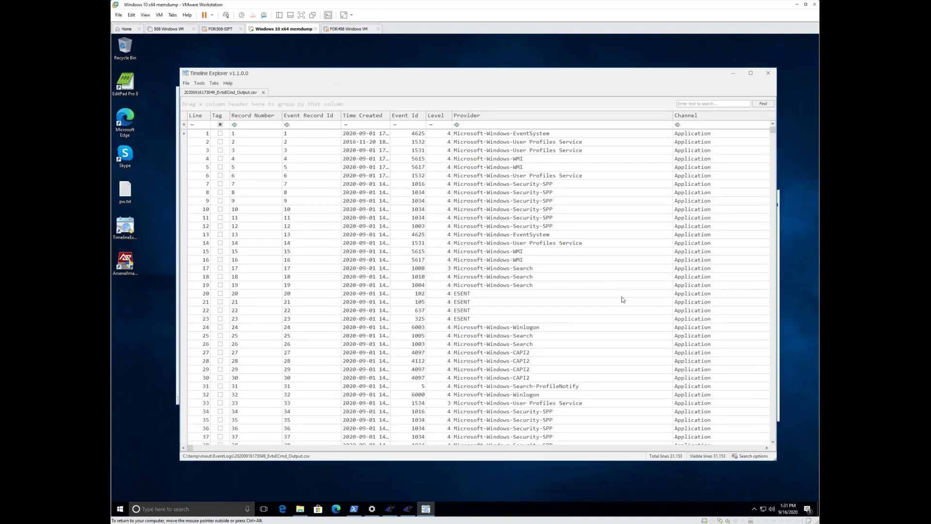
{"action": "left_click", "coordinate": [291, 448]}
{"action": "left_click_drag", "start_coordinate": [684, 117], "coordinate": [606, 112]}
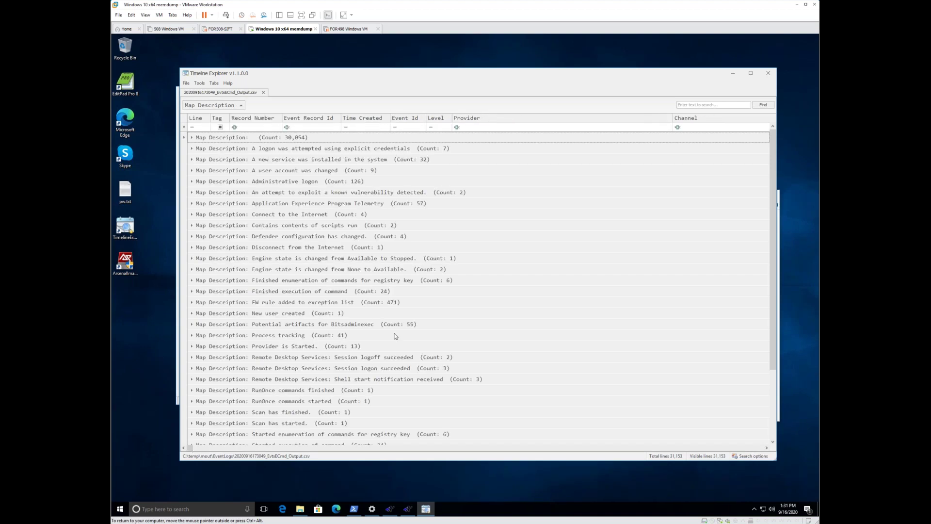
Examine the Map Description groups, including the entries under Remote Desktop Services shell start notifications and Process tracking
{"action": "left_click", "coordinate": [248, 184]}
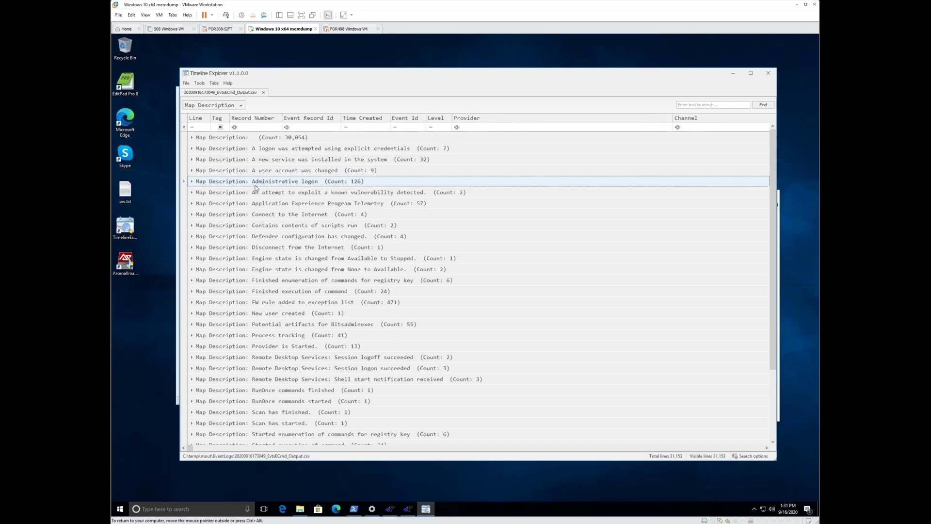
{"action": "left_click", "coordinate": [319, 160]}
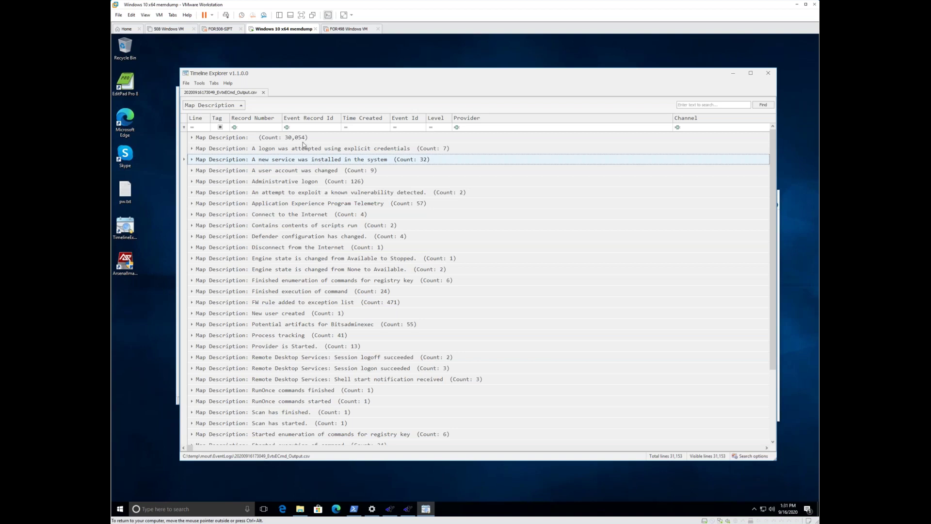
{"action": "left_click", "coordinate": [286, 379]}
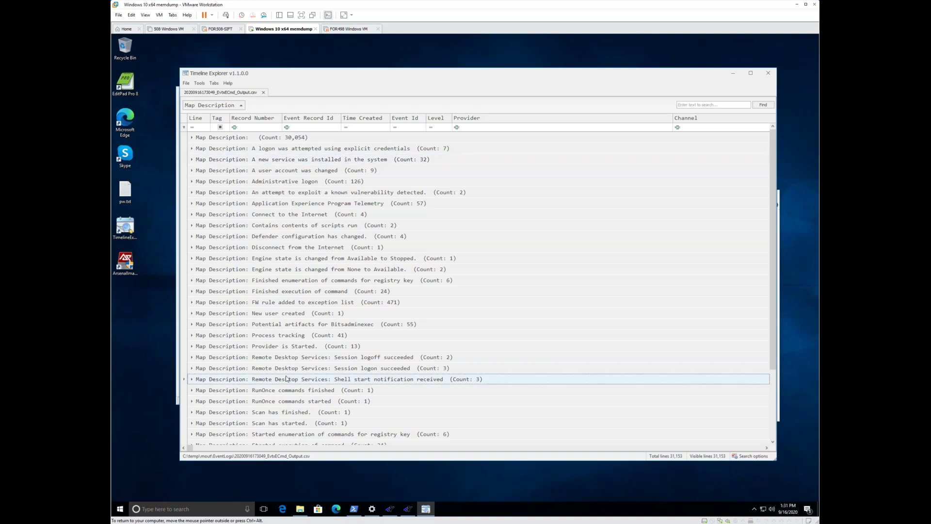
{"action": "left_click", "coordinate": [192, 380]}
{"action": "left_click", "coordinate": [192, 379]}
{"action": "left_click", "coordinate": [192, 335]}
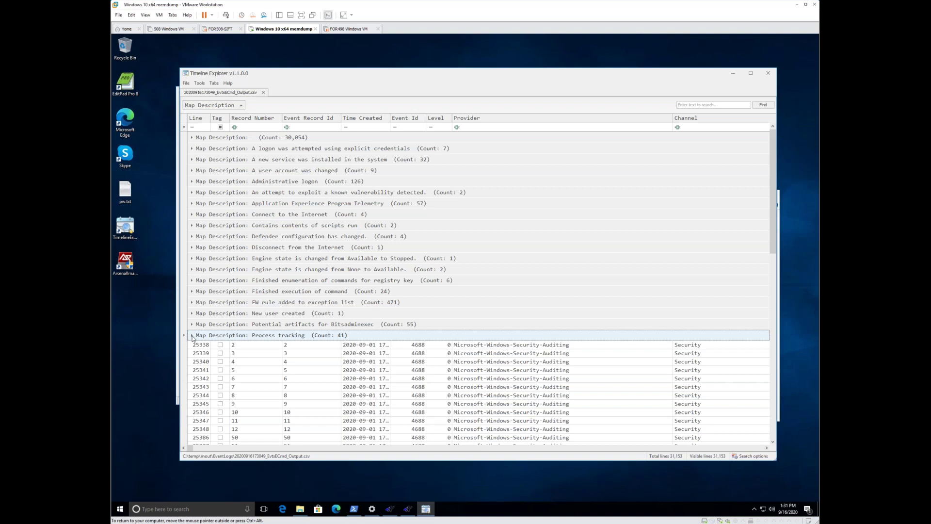
{"action": "left_click", "coordinate": [192, 335]}
{"action": "scroll", "coordinate": [201, 333], "scroll_direction": "down", "scroll_amount": 3}
{"action": "left_click", "coordinate": [304, 401]}
{"action": "left_click", "coordinate": [302, 411]}
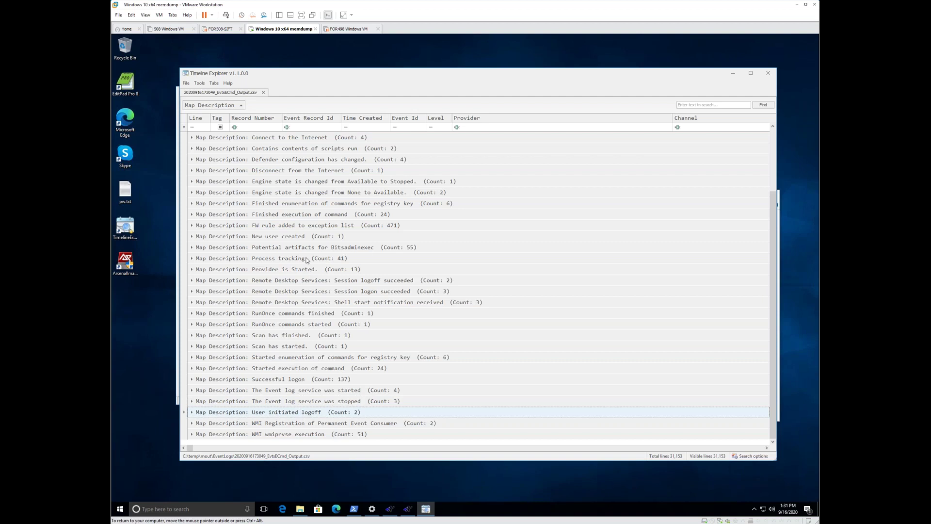
{"action": "scroll", "coordinate": [307, 261], "scroll_direction": "up", "scroll_amount": 3}
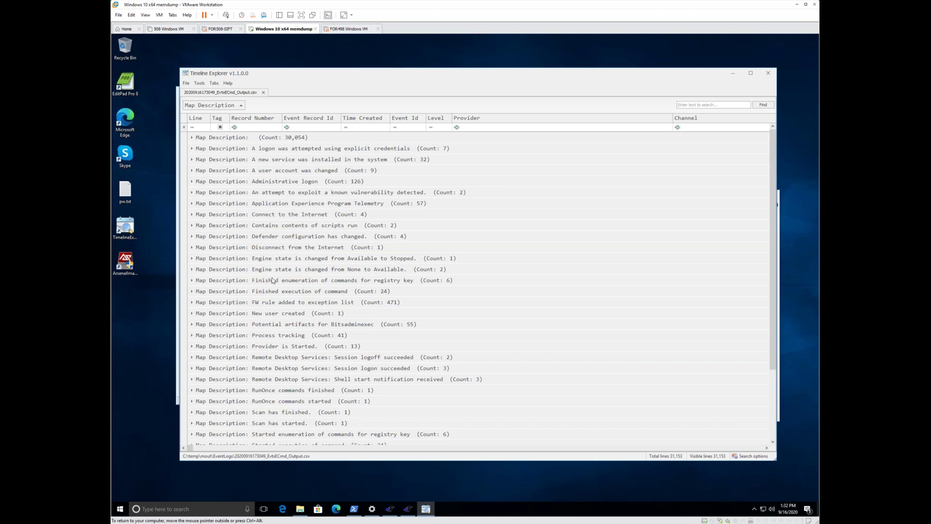
Close Timeline Explorer and the finished KAPE console, and return to the gkape window
{"action": "left_click", "coordinate": [767, 74]}
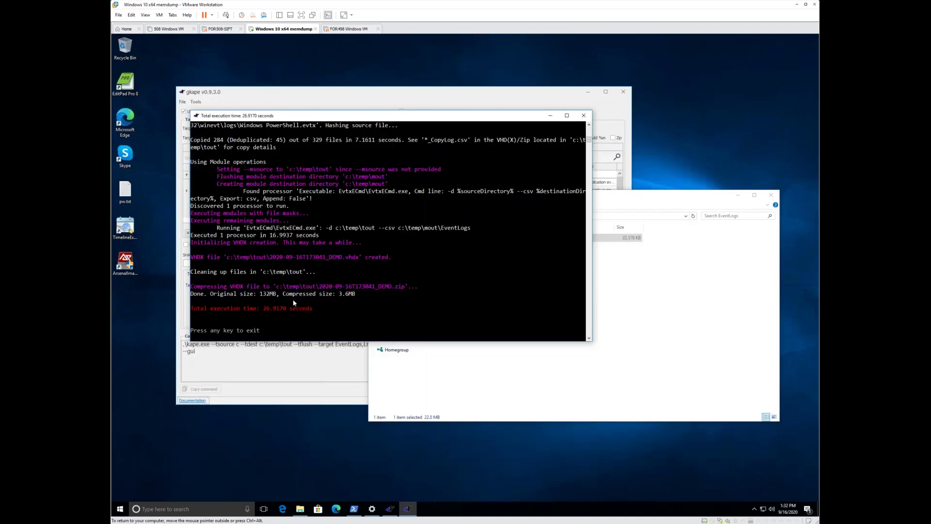
{"action": "key", "text": "Return"}
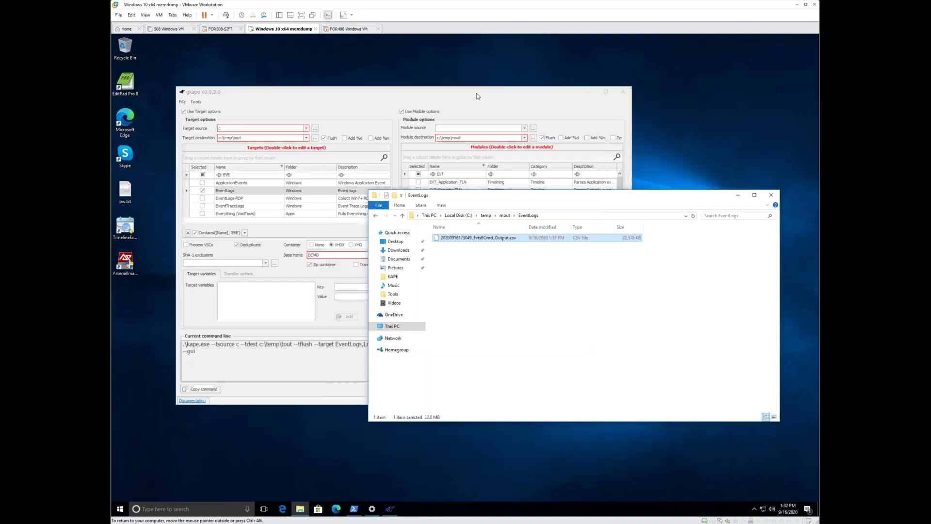
{"action": "left_click", "coordinate": [477, 96]}
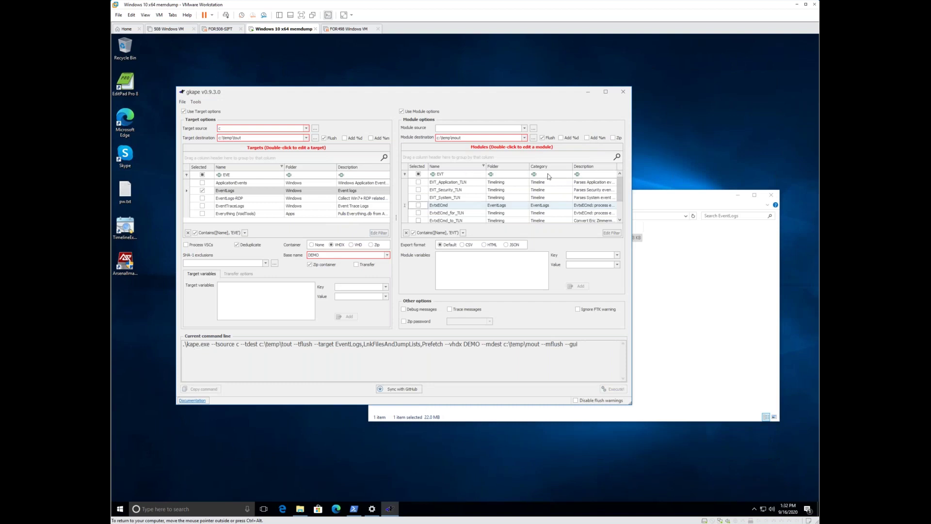
Filter the gkape modules by the name WIN and enable the WinPmem memory dump module
{"action": "left_click", "coordinate": [449, 173]}
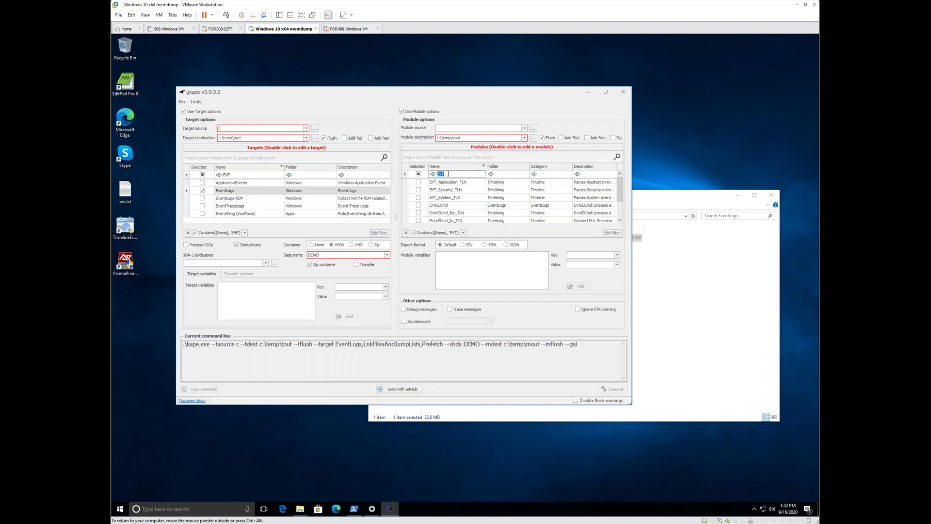
{"action": "type", "text": "WIN"}
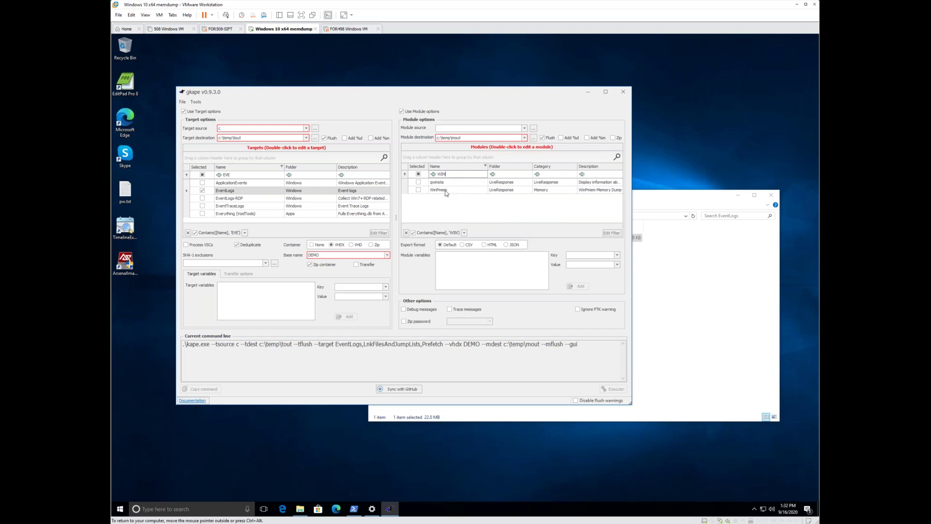
{"action": "left_click", "coordinate": [418, 190]}
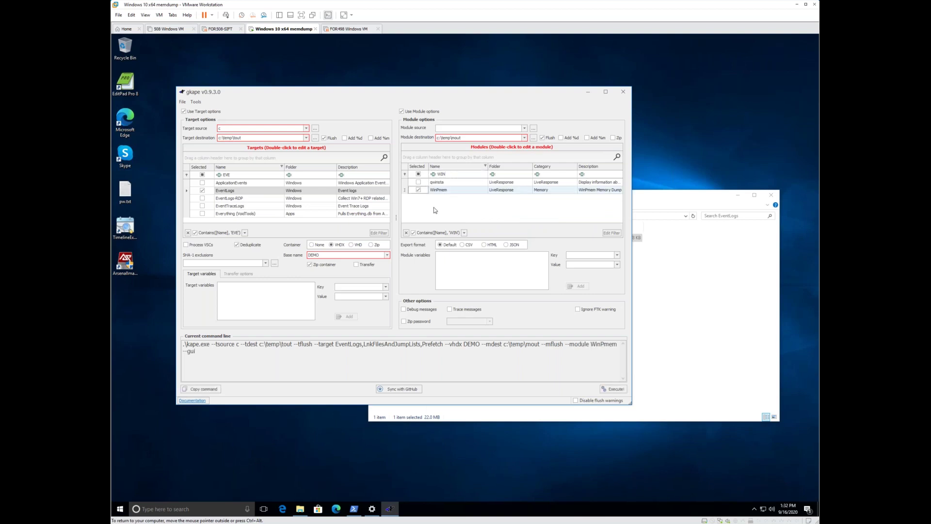
Deselect the EventLogs target, check the targets matching PRE, and clear the target name filter
{"action": "left_click", "coordinate": [202, 190]}
{"action": "left_click", "coordinate": [250, 174]}
{"action": "type", "text": "PEC"}
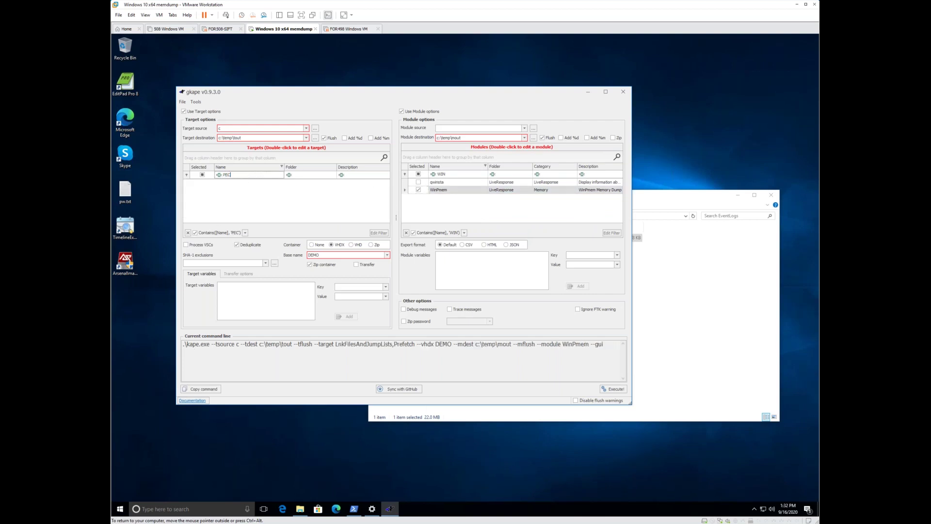
{"action": "key", "text": "BackSpace"}
{"action": "key", "text": "BackSpace"}
{"action": "type", "text": "RE"}
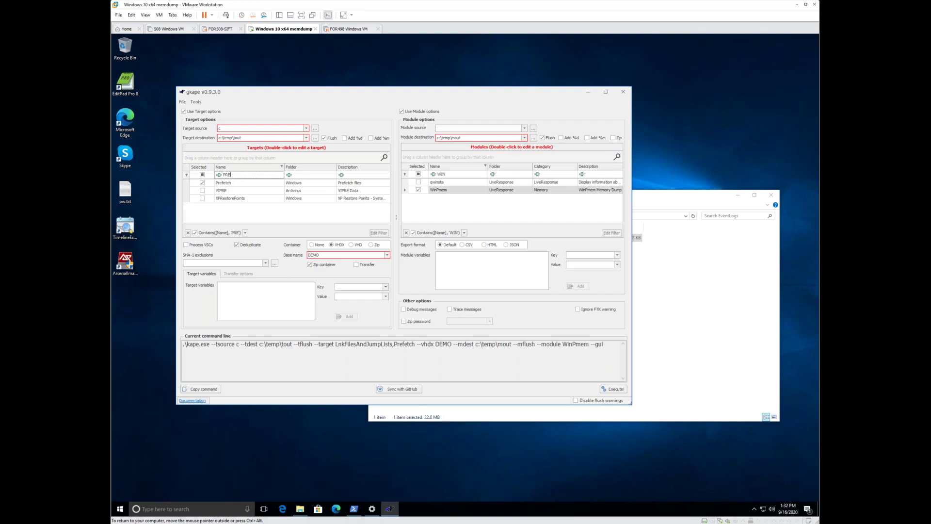
{"action": "left_click", "coordinate": [187, 233]}
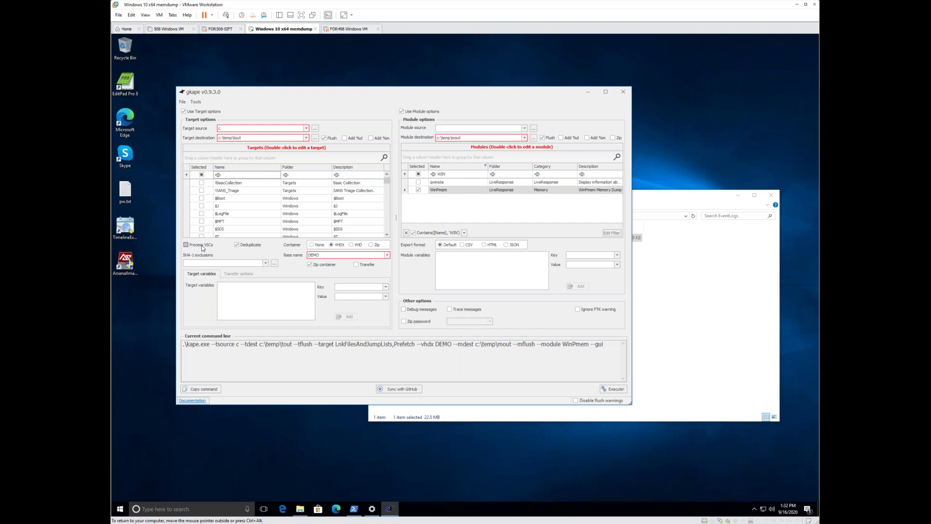
Enable processing of volume shadow copies and execute the KAPE collection, accepting the data destruction warning
{"action": "left_click", "coordinate": [202, 247]}
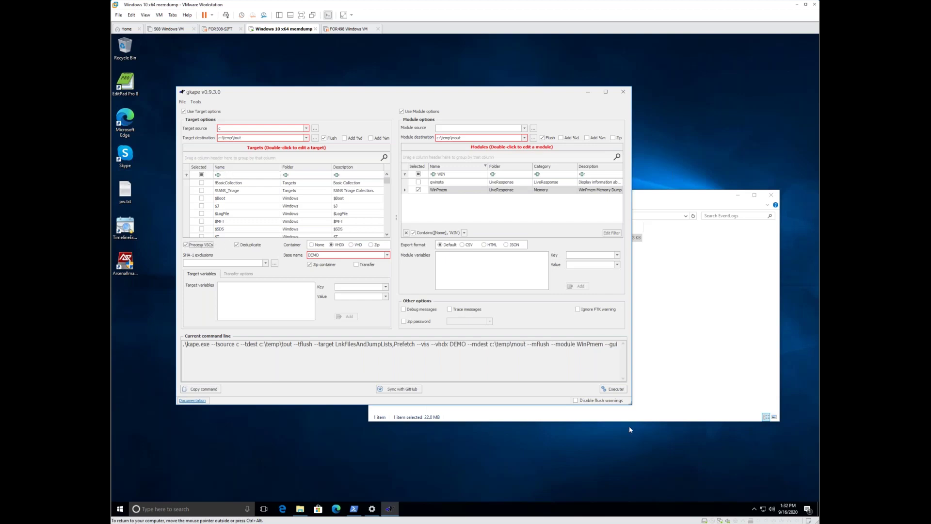
{"action": "left_click", "coordinate": [623, 390]}
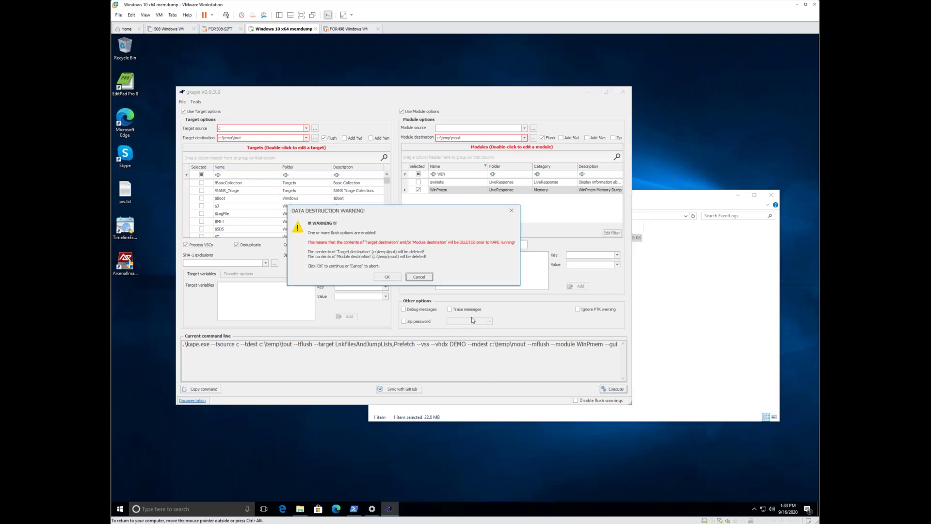
{"action": "left_click", "coordinate": [388, 278]}
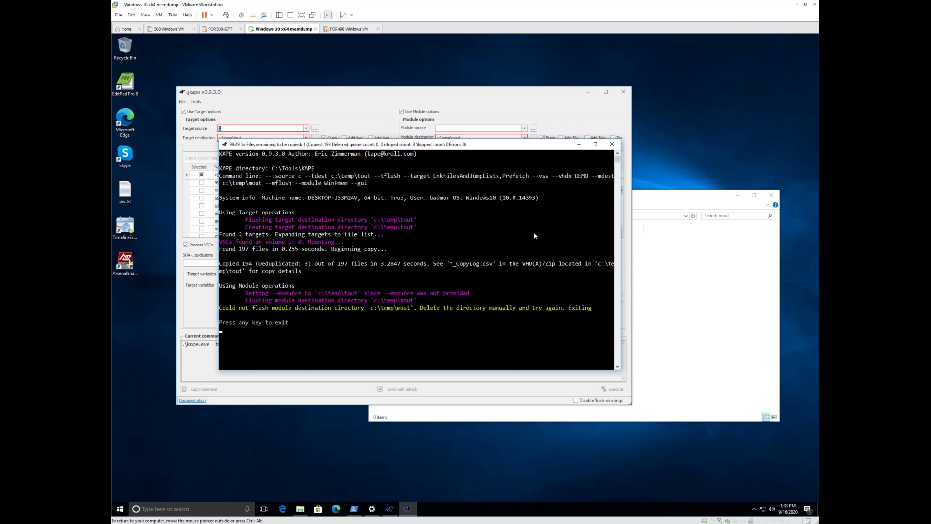
Dismiss the unavailable location error in File Explorer and move up from the mout folder to C:\temp
{"action": "mouse_move", "coordinate": [407, 510]}
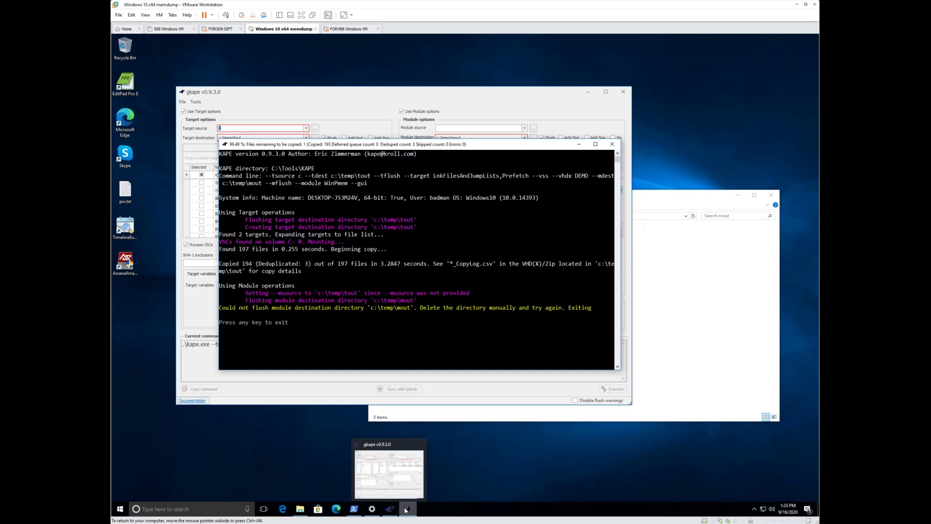
{"action": "left_click", "coordinate": [406, 510]}
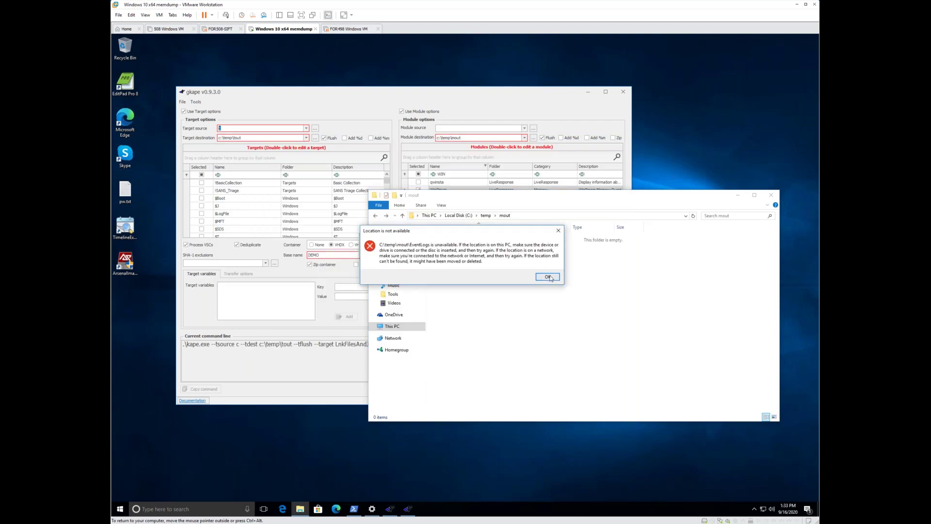
{"action": "key", "text": "Return"}
{"action": "left_click", "coordinate": [486, 215]}
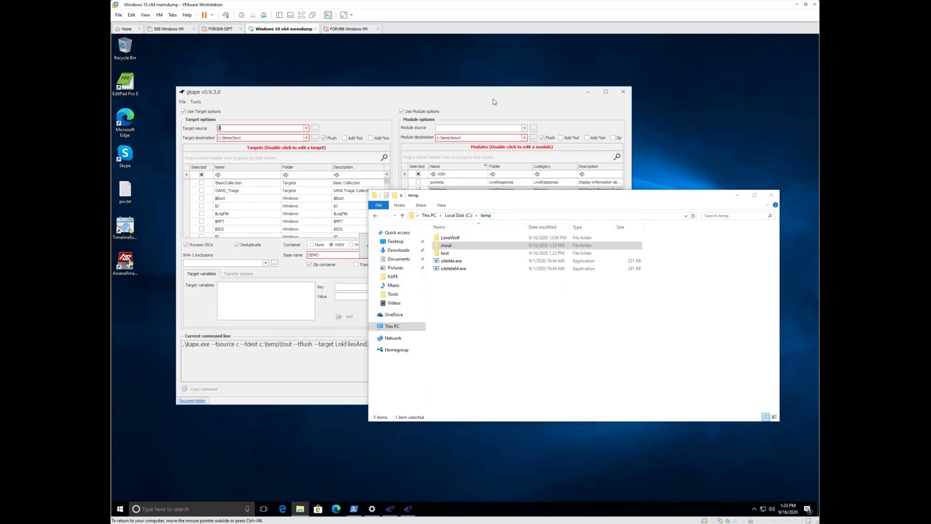
Close the stopped KAPE console and execute the WinPmem, LNK/jump list and Prefetch collection again
{"action": "left_click", "coordinate": [407, 509]}
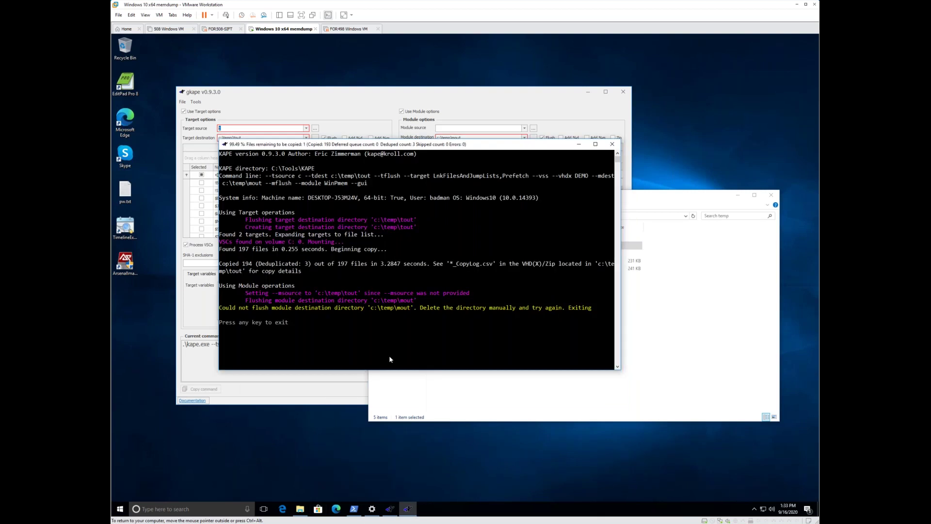
{"action": "key", "text": "Return"}
{"action": "left_click", "coordinate": [614, 389]}
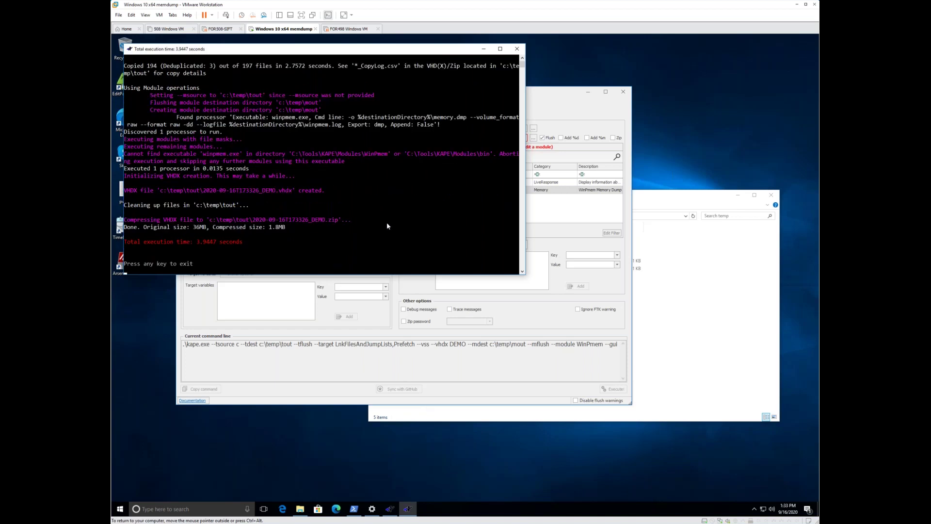
Examine the console output about the winpmem.exe executable and close the KAPE console
{"action": "left_click_drag", "start_coordinate": [125, 156], "coordinate": [242, 156]}
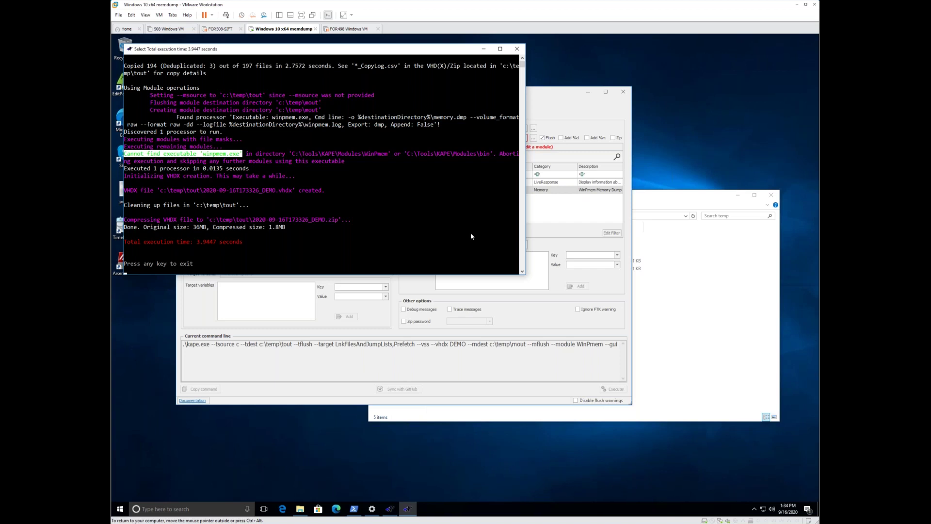
{"action": "right_click", "coordinate": [351, 246]}
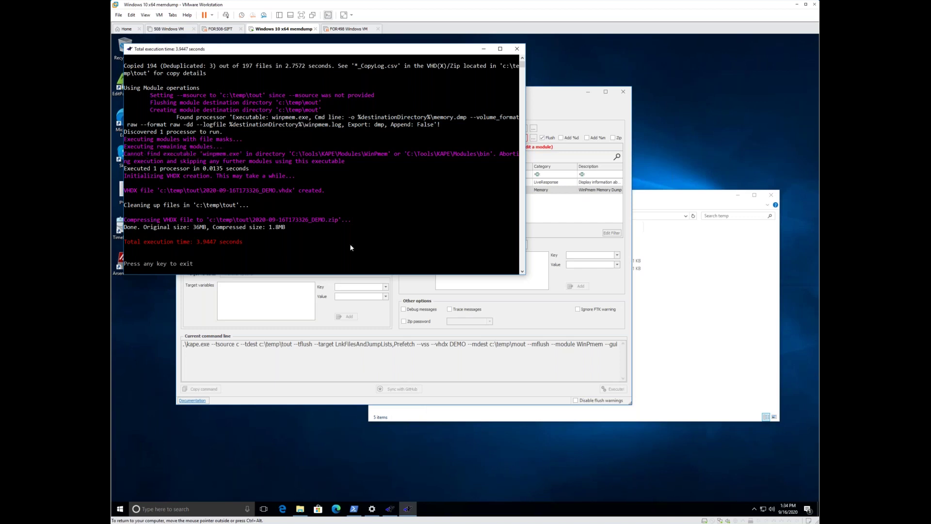
{"action": "scroll", "coordinate": [350, 245], "scroll_direction": "down", "scroll_amount": 1}
{"action": "key", "text": "Return"}
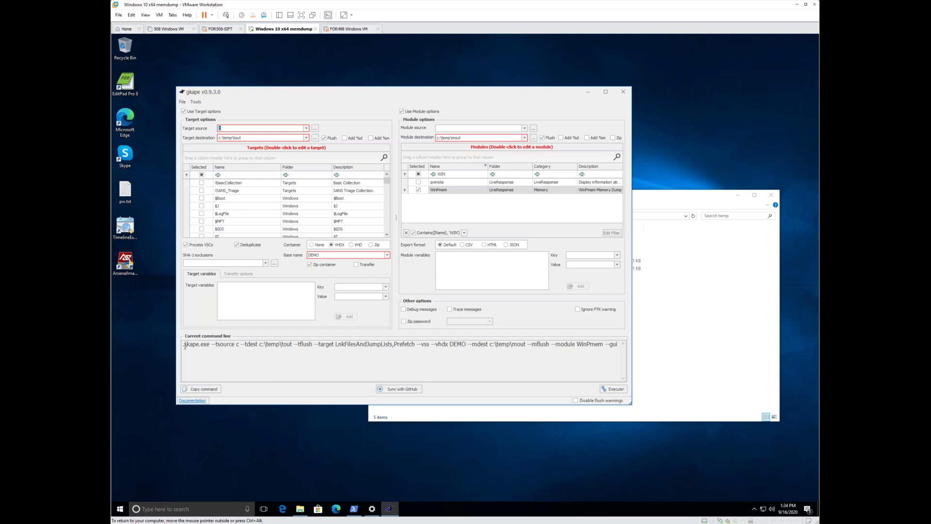
Copy the generated kape.exe command line without --gui, run it in PowerShell, and minimize the PowerShell window
{"action": "left_click_drag", "start_coordinate": [183, 344], "coordinate": [602, 344]}
{"action": "key", "text": "ctrl+c"}
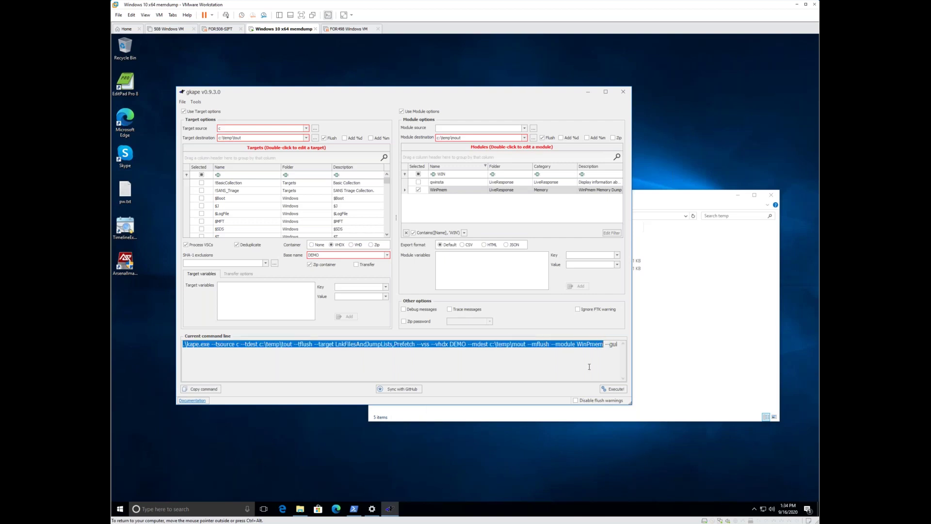
{"action": "left_click", "coordinate": [354, 510]}
{"action": "right_click", "coordinate": [392, 415]}
{"action": "key", "text": "Return"}
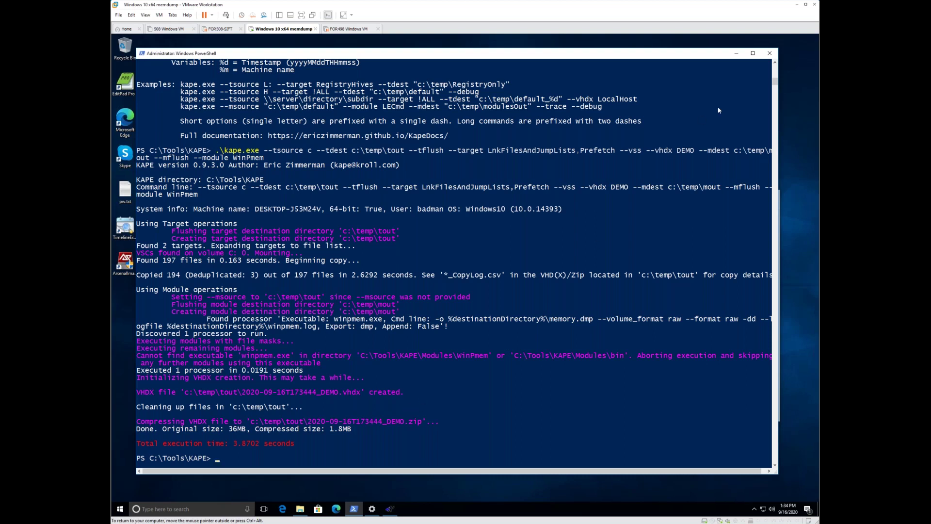
{"action": "left_click", "coordinate": [736, 54]}
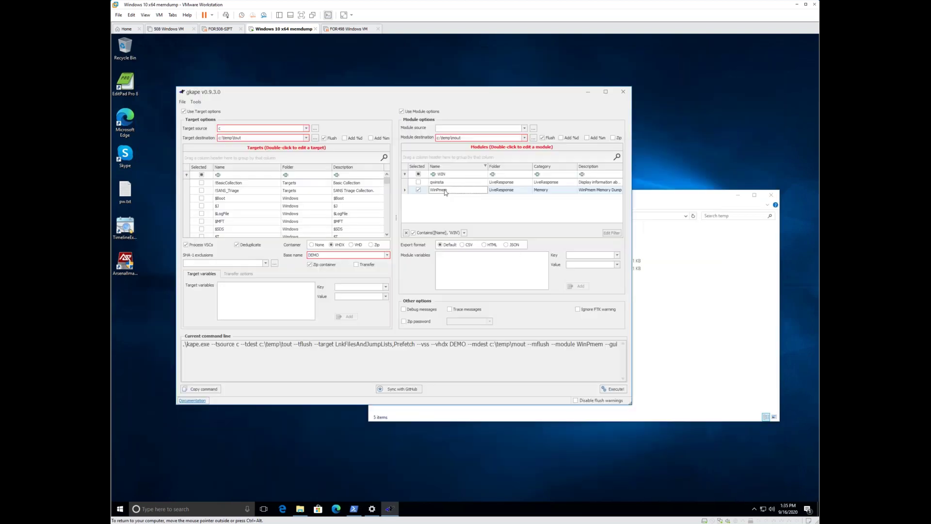
View the WinPmem module definition, highlight its winpmem.exe executable entry, and close the editor
{"action": "double_click", "coordinate": [445, 191]}
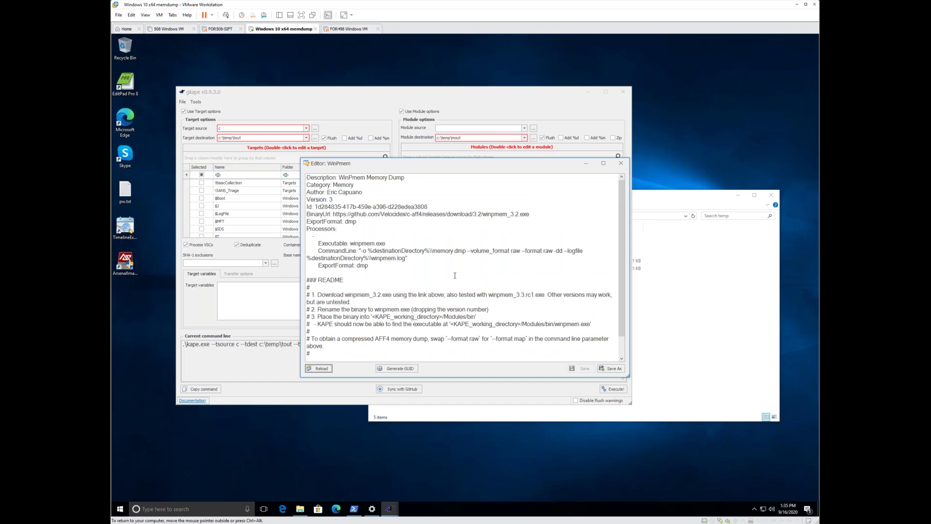
{"action": "left_click_drag", "start_coordinate": [351, 243], "coordinate": [391, 242]}
{"action": "left_click", "coordinate": [620, 163]}
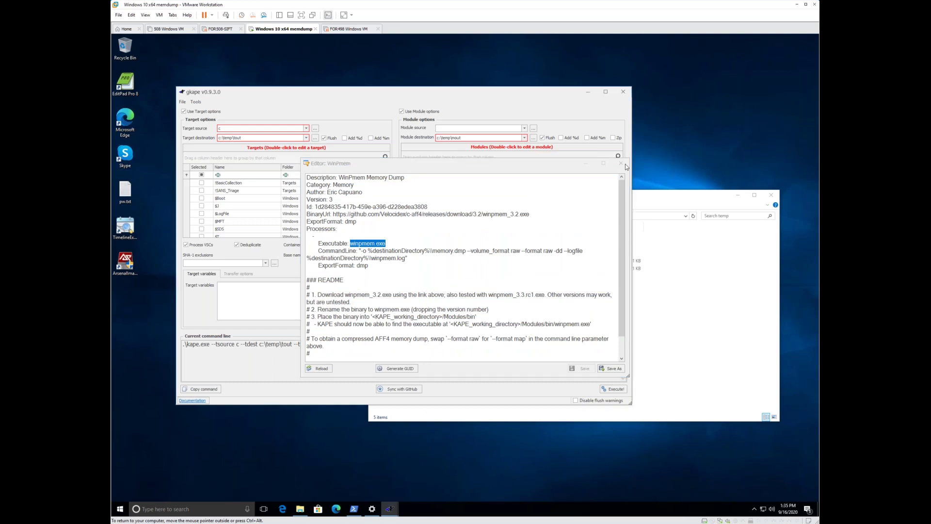
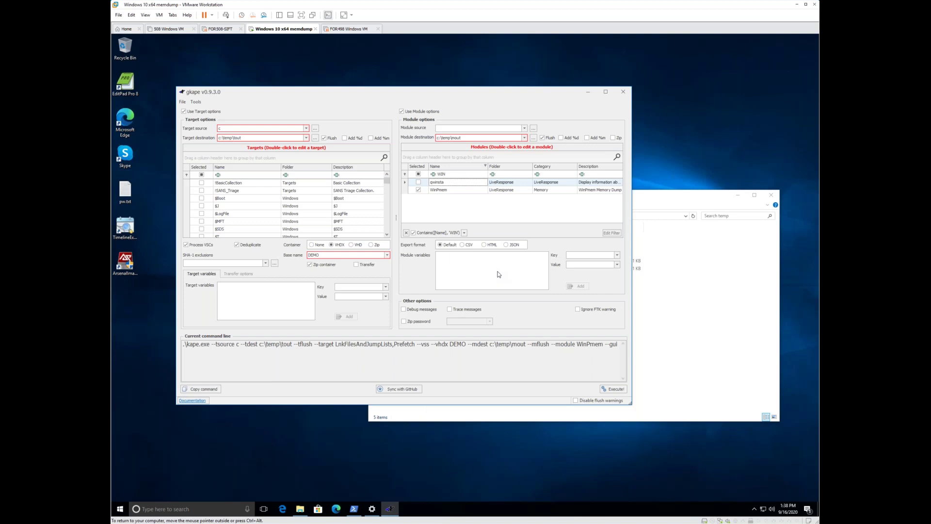
Turn off the module options and close gkape, confirming the exit
{"action": "left_click", "coordinate": [414, 112]}
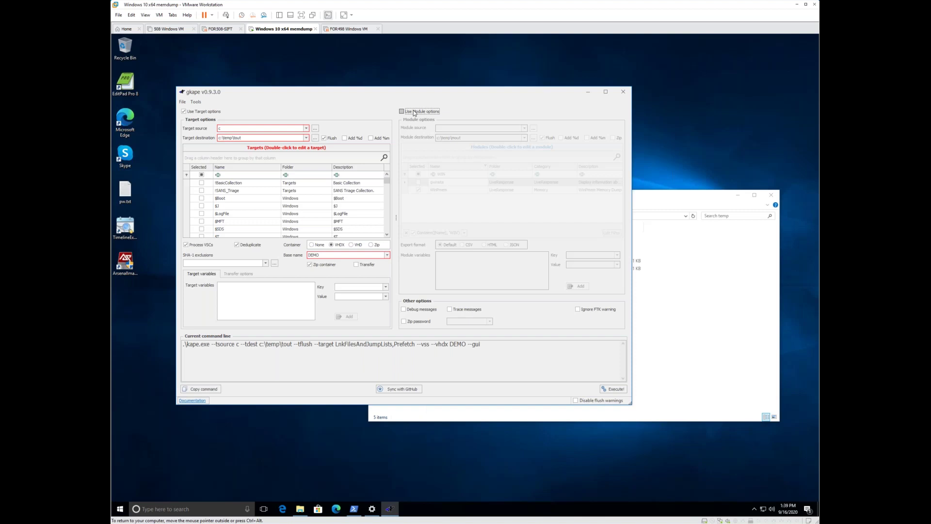
{"action": "left_click", "coordinate": [623, 91]}
{"action": "left_click", "coordinate": [387, 259]}
Start Arsenal Image Mounter in Free Mode and install its virtual SCSI miniport driver
{"action": "double_click", "coordinate": [125, 261]}
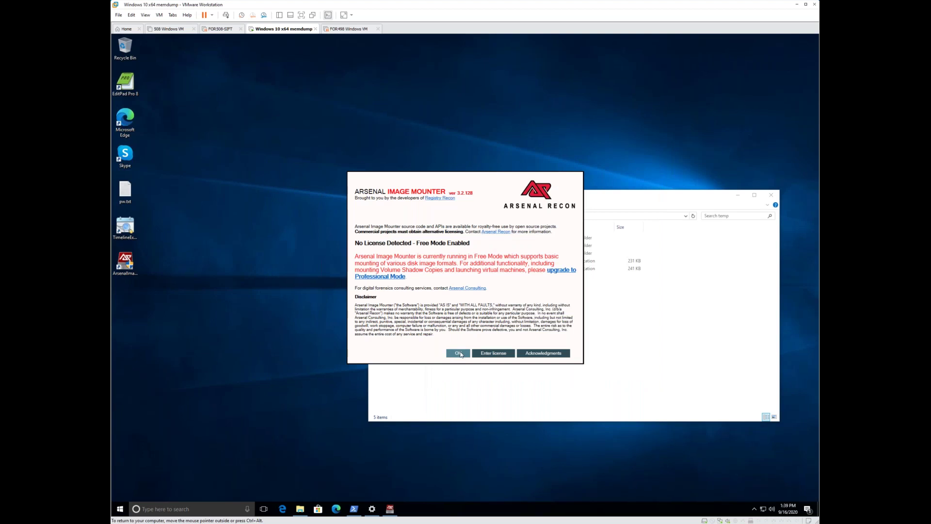
{"action": "left_click", "coordinate": [458, 353]}
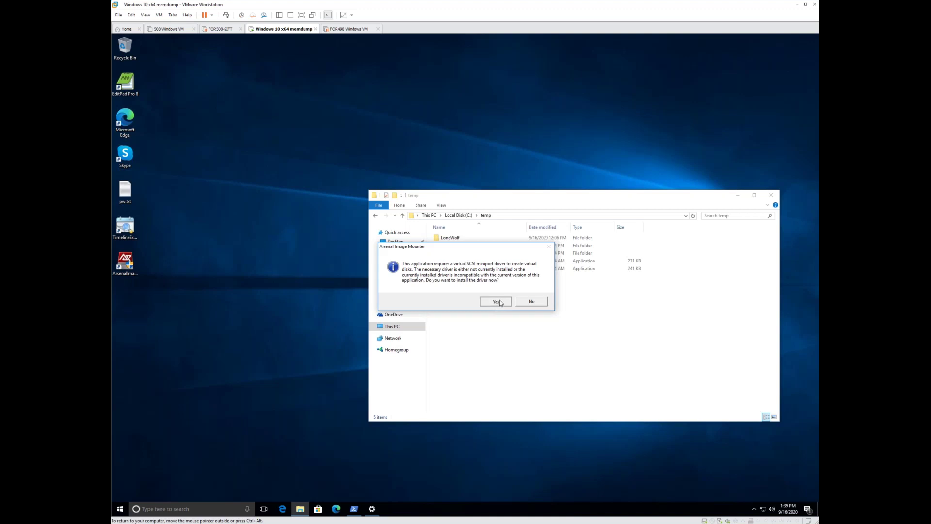
{"action": "left_click", "coordinate": [494, 302]}
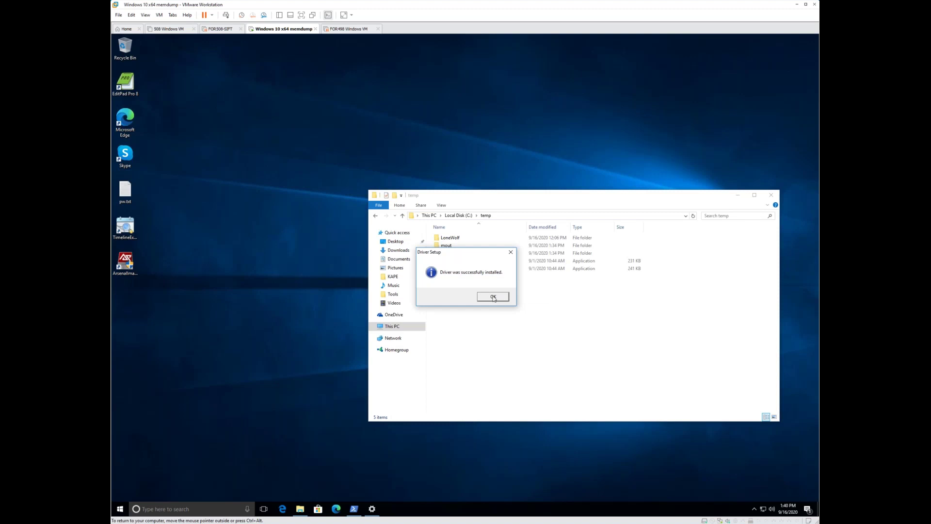
{"action": "left_click", "coordinate": [493, 297]}
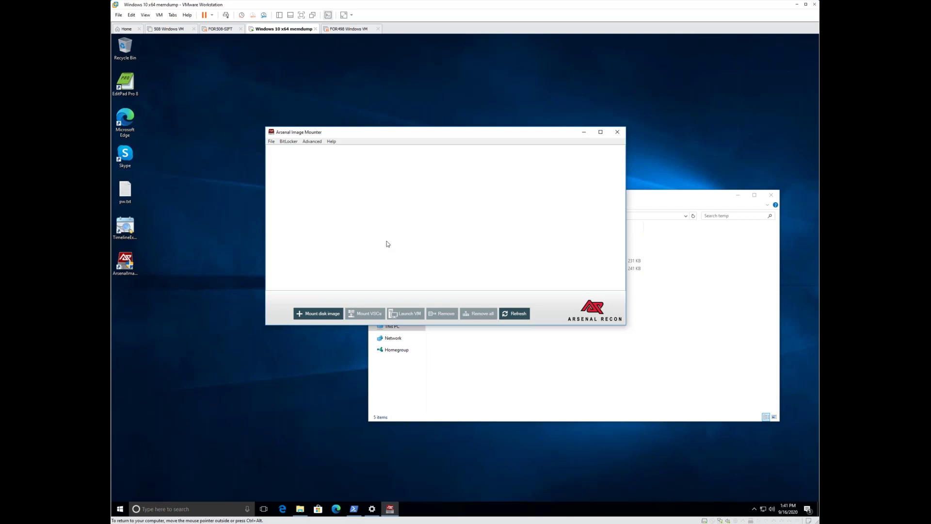
Mount C:\temp\LoneWolf\LoneWolf.E01 as a write temporary disk device with 512 sector size, and expand its device details
{"action": "left_click", "coordinate": [318, 314]}
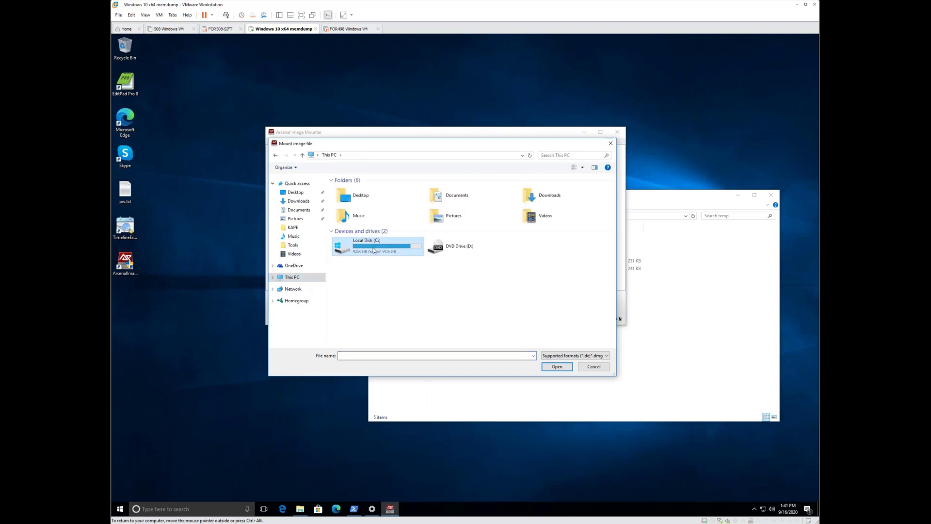
{"action": "double_click", "coordinate": [361, 238]}
{"action": "double_click", "coordinate": [360, 236]}
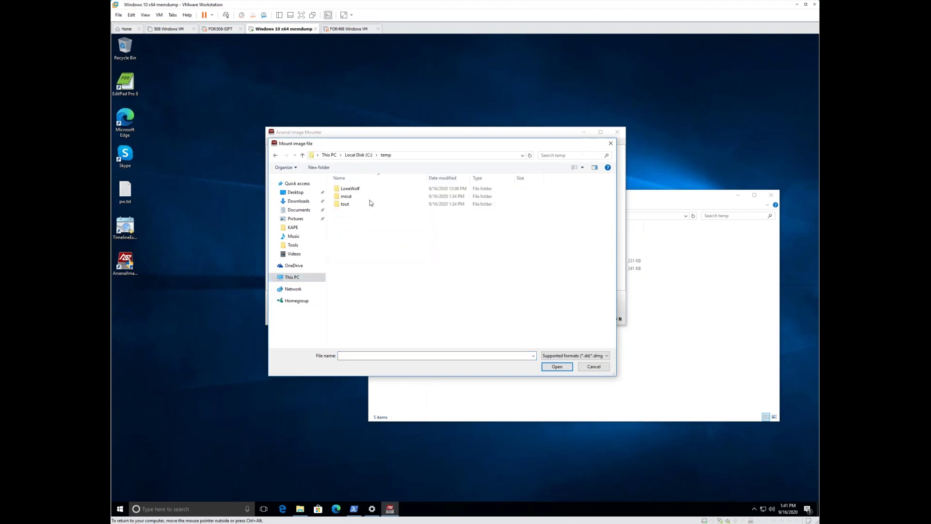
{"action": "double_click", "coordinate": [350, 188]}
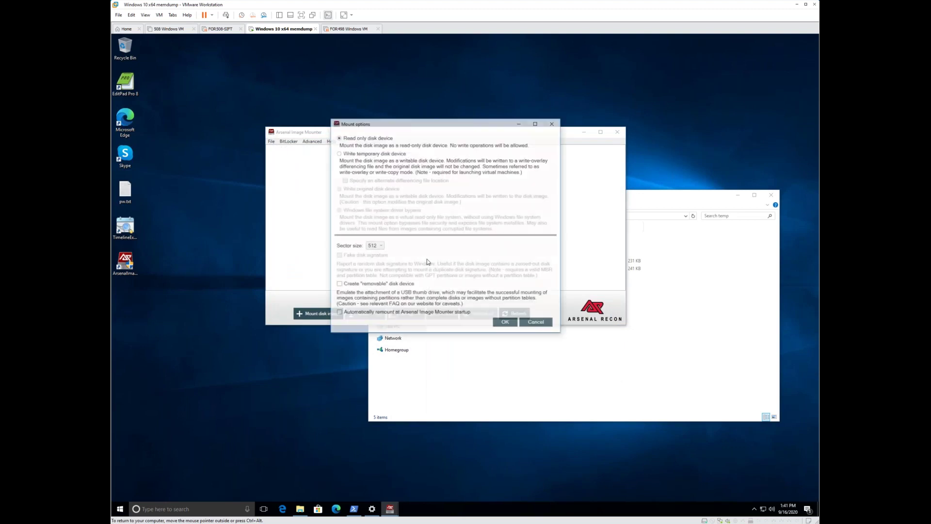
{"action": "left_click", "coordinate": [371, 154]}
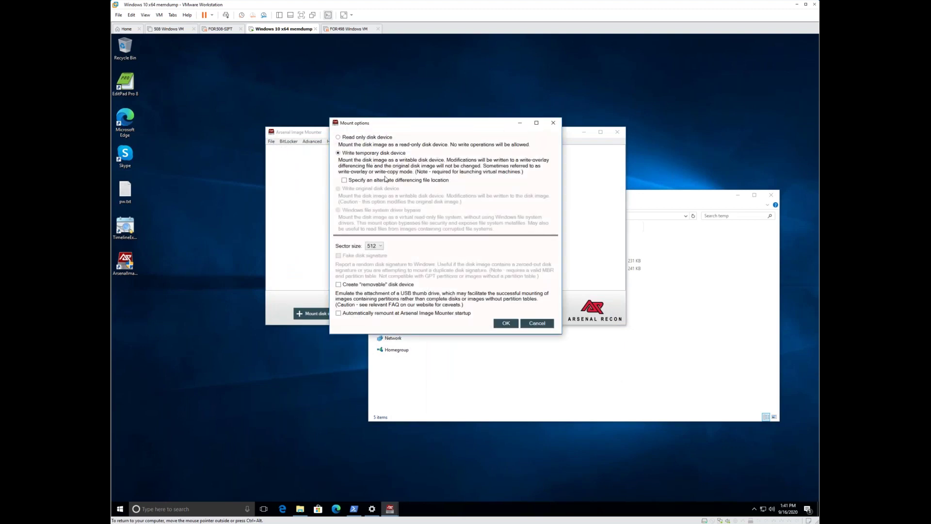
{"action": "left_click", "coordinate": [505, 323]}
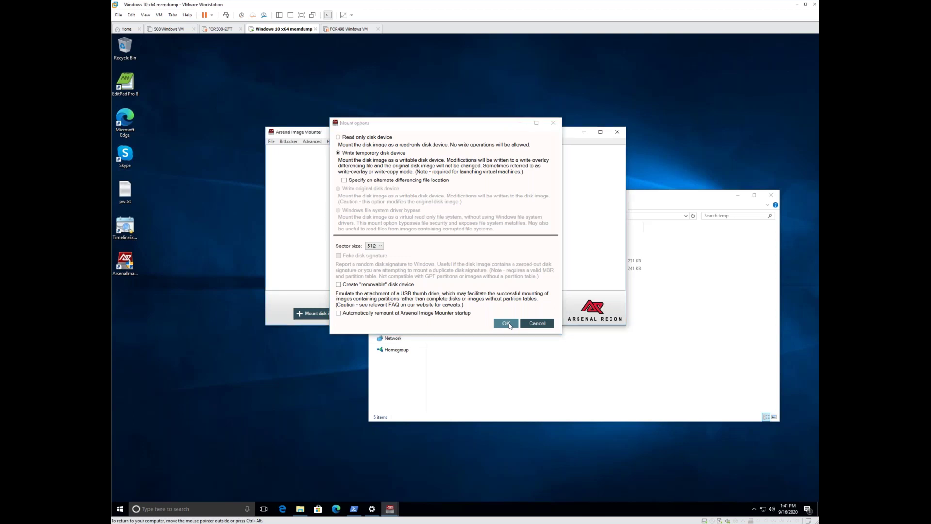
{"action": "left_click", "coordinate": [493, 302]}
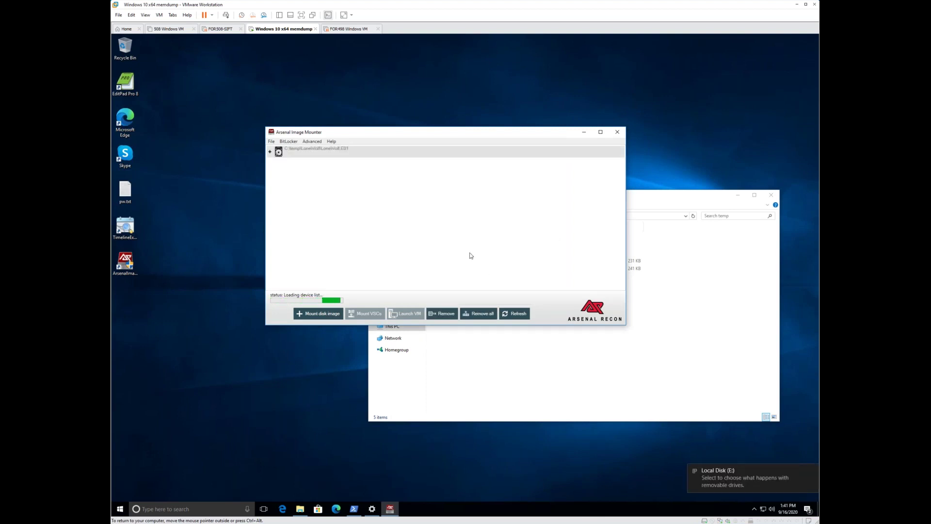
{"action": "left_click", "coordinate": [270, 152]}
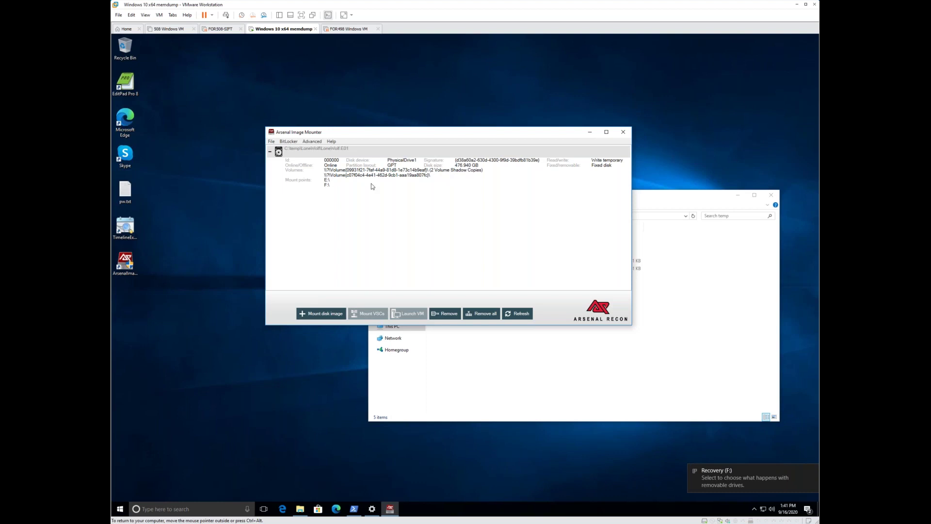
Switch to File Explorer, browse to C:\Tools\KAPE, and launch gkape.exe
{"action": "left_click", "coordinate": [516, 367]}
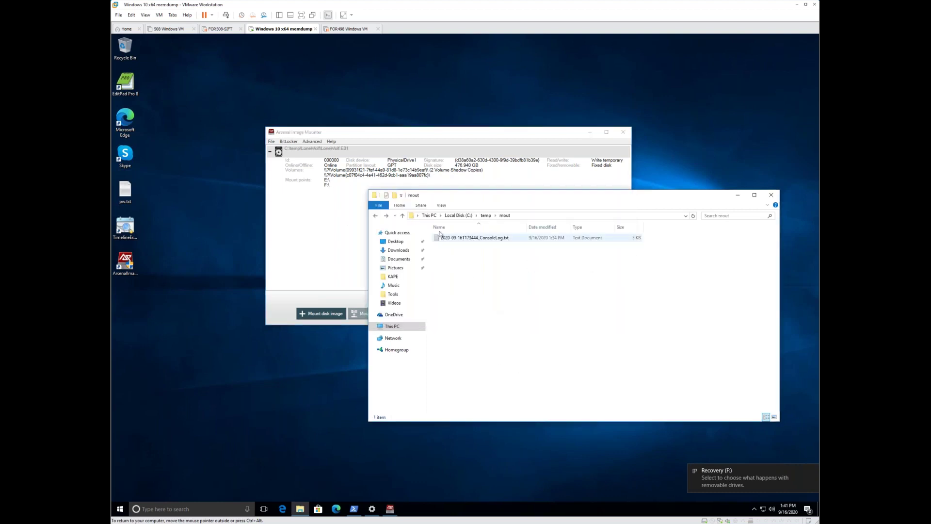
{"action": "left_click", "coordinate": [461, 216]}
{"action": "double_click", "coordinate": [455, 292]}
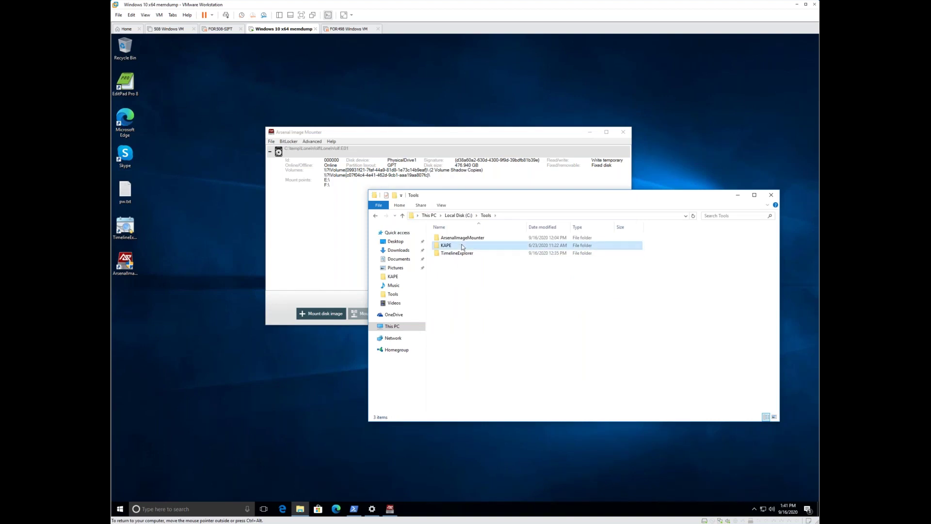
{"action": "double_click", "coordinate": [461, 245]}
{"action": "left_click", "coordinate": [450, 276]}
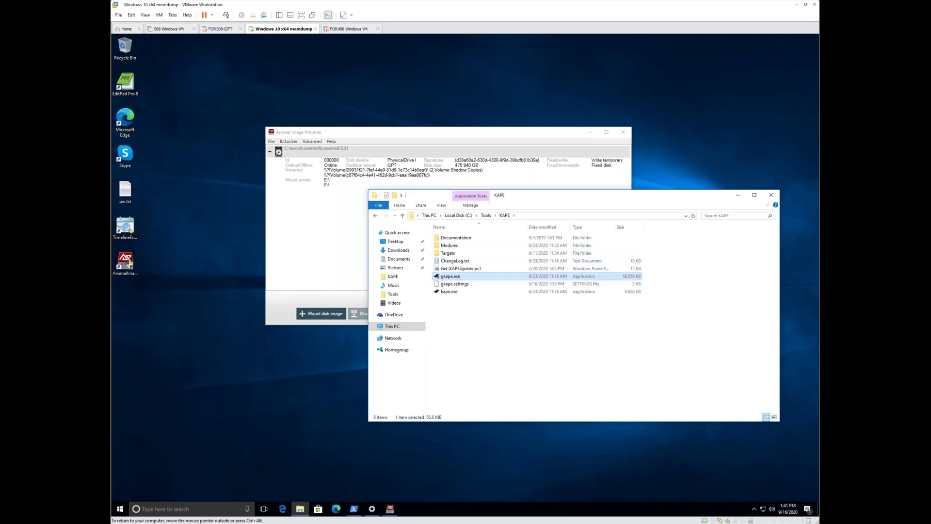
{"action": "key", "text": "Return"}
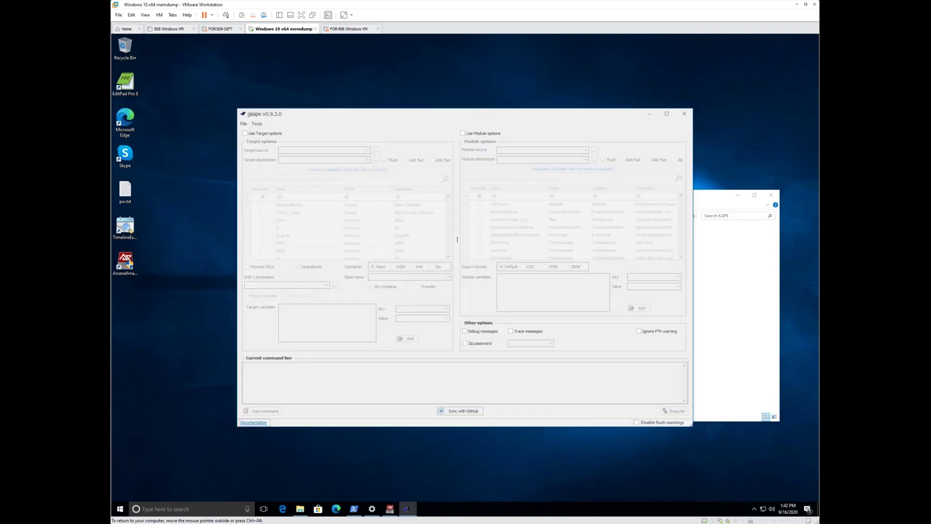
{"action": "left_click", "coordinate": [463, 132]}
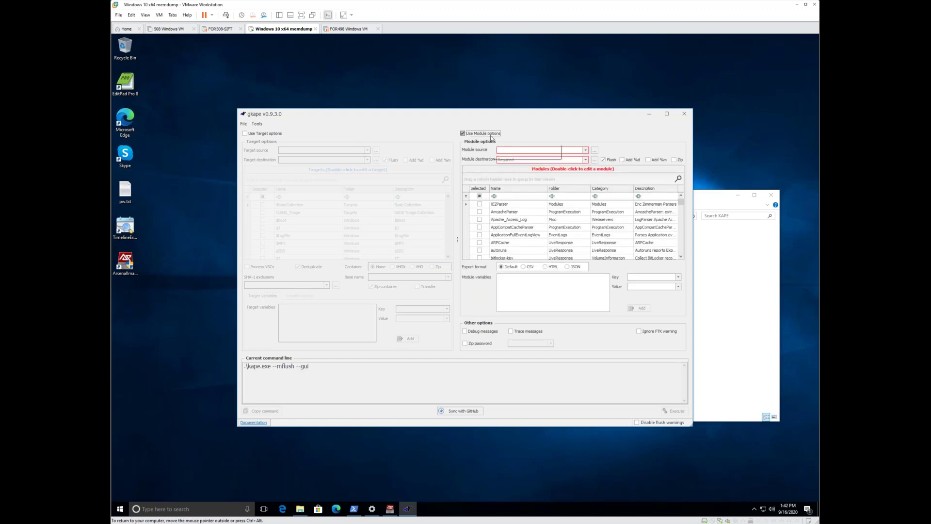
{"action": "left_click", "coordinate": [501, 150]}
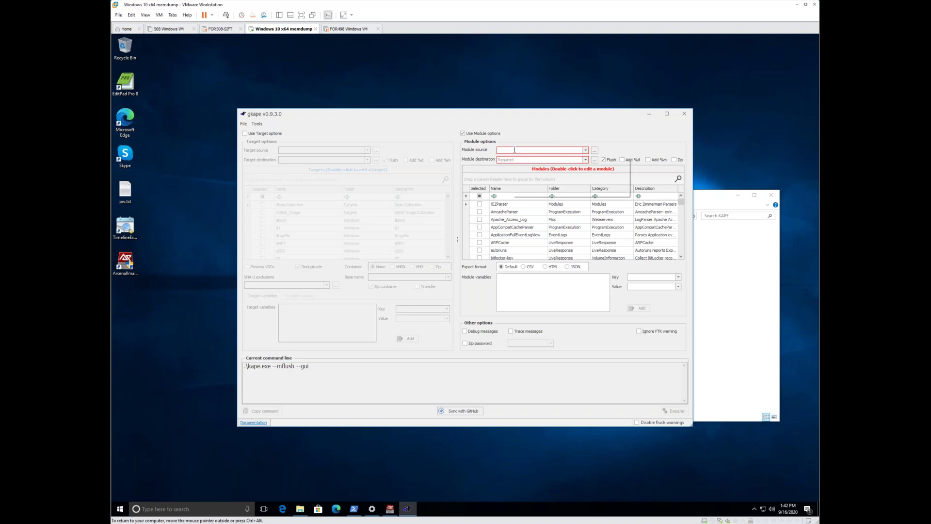
{"action": "mouse_move", "coordinate": [515, 150]}
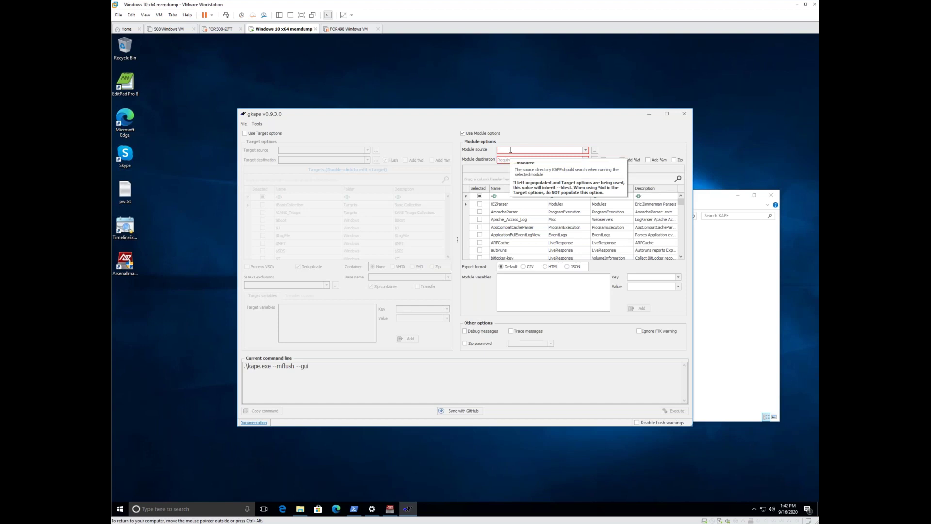
{"action": "left_click", "coordinate": [462, 133]}
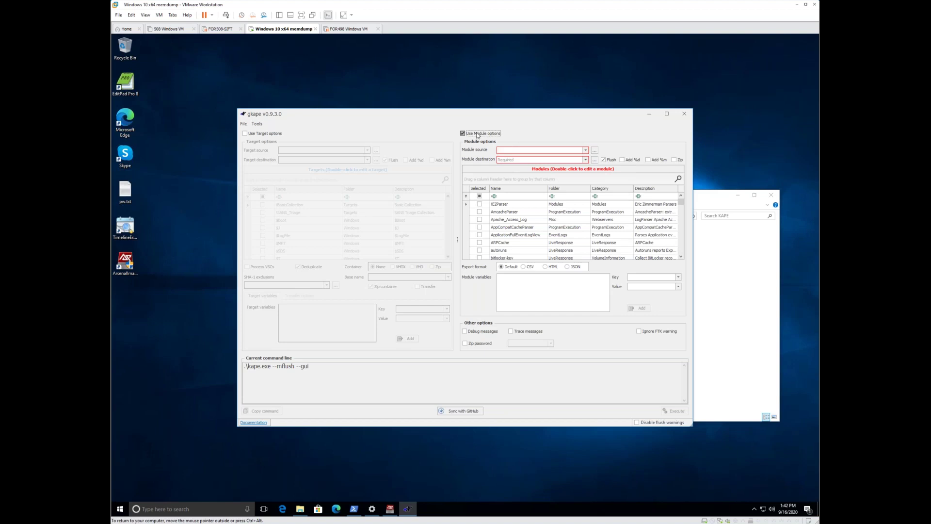
Enable target options with source E and destination c:\temp\tout, and select the !BasicCollection target
{"action": "left_click", "coordinate": [245, 133]}
{"action": "left_click", "coordinate": [309, 152]}
{"action": "type", "text": "E"}
{"action": "left_click", "coordinate": [306, 159]}
{"action": "type", "text": "C"}
{"action": "left_click", "coordinate": [300, 167]}
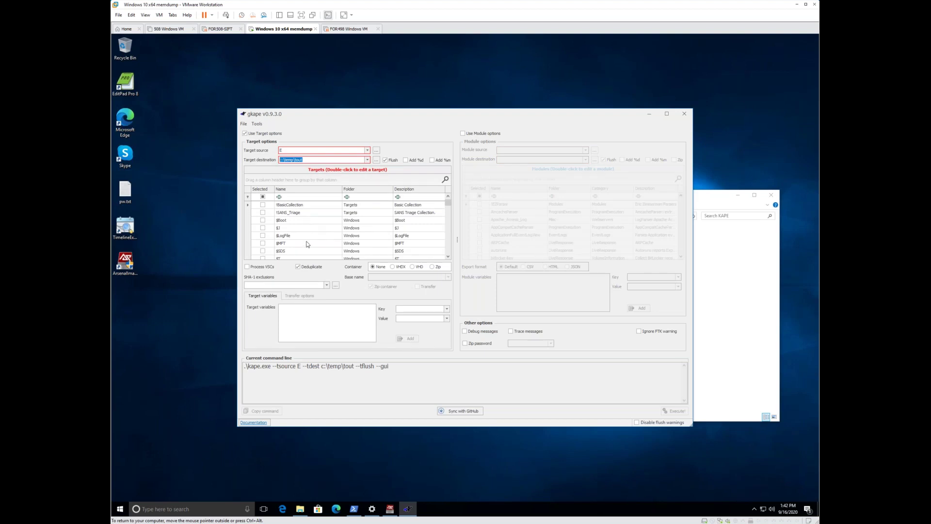
{"action": "left_click", "coordinate": [262, 207]}
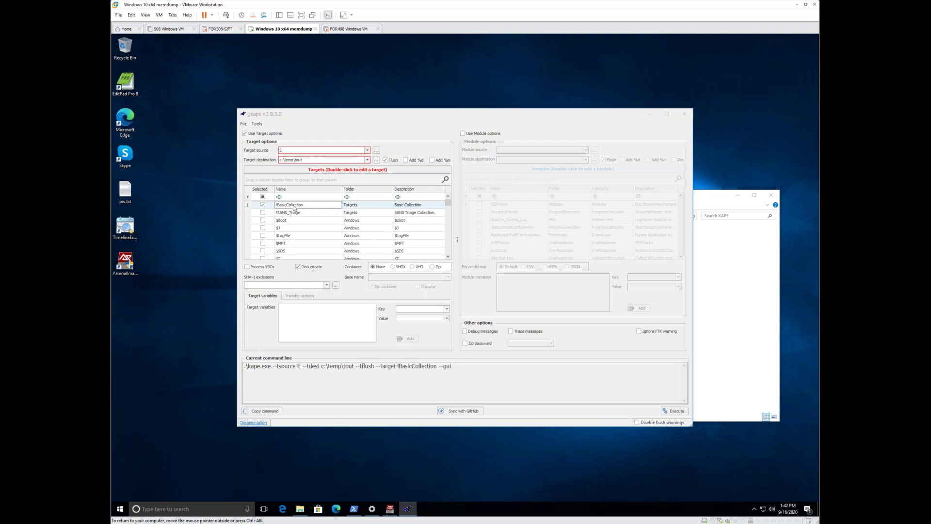
View the !BasicCollection target definition in an enlarged editor, read through its listed targets, and close it
{"action": "double_click", "coordinate": [293, 208]}
{"action": "left_click_drag", "start_coordinate": [403, 162], "coordinate": [383, 92]}
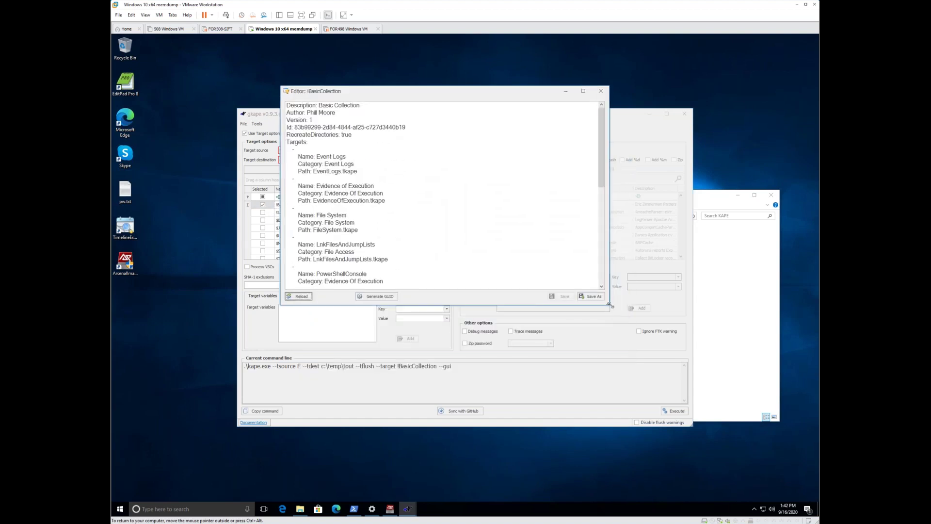
{"action": "left_click_drag", "start_coordinate": [610, 304], "coordinate": [728, 470]}
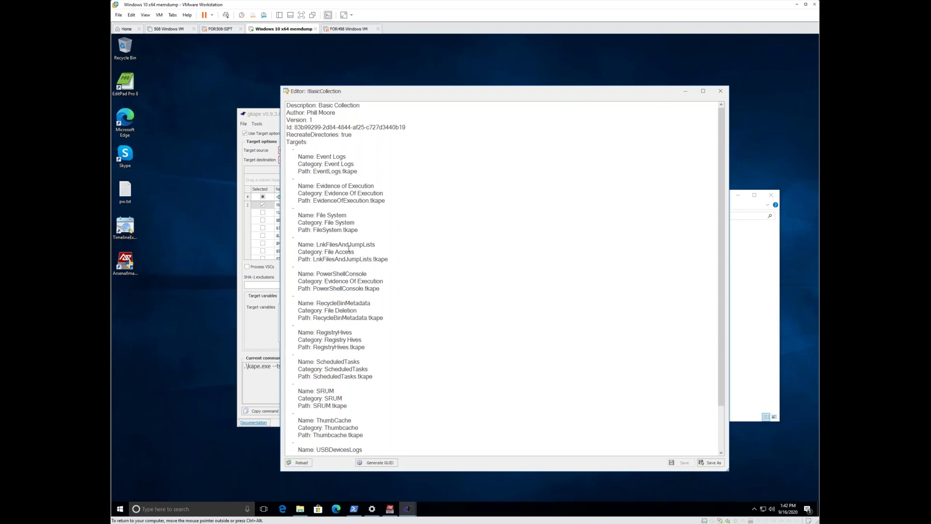
{"action": "left_click", "coordinate": [350, 280]}
{"action": "scroll", "coordinate": [415, 300], "scroll_direction": "down", "scroll_amount": 2}
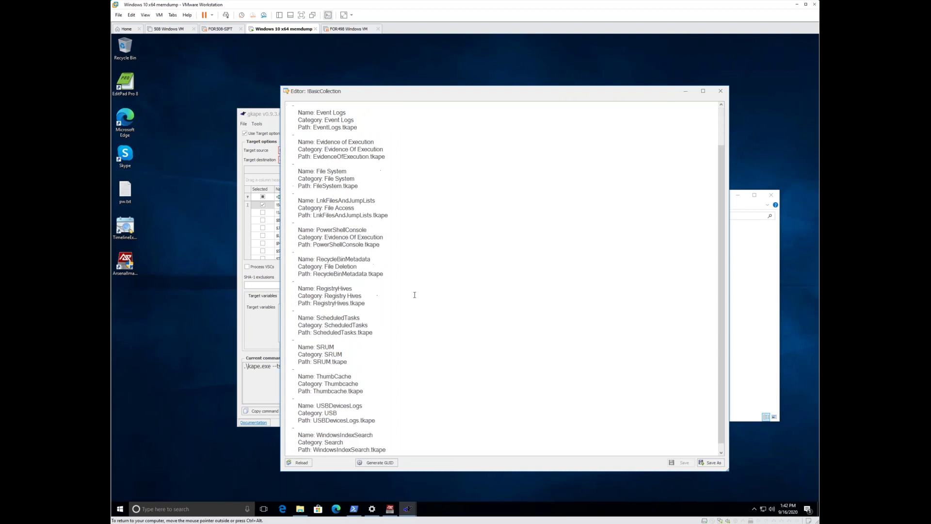
{"action": "scroll", "coordinate": [416, 295], "scroll_direction": "down", "scroll_amount": 1}
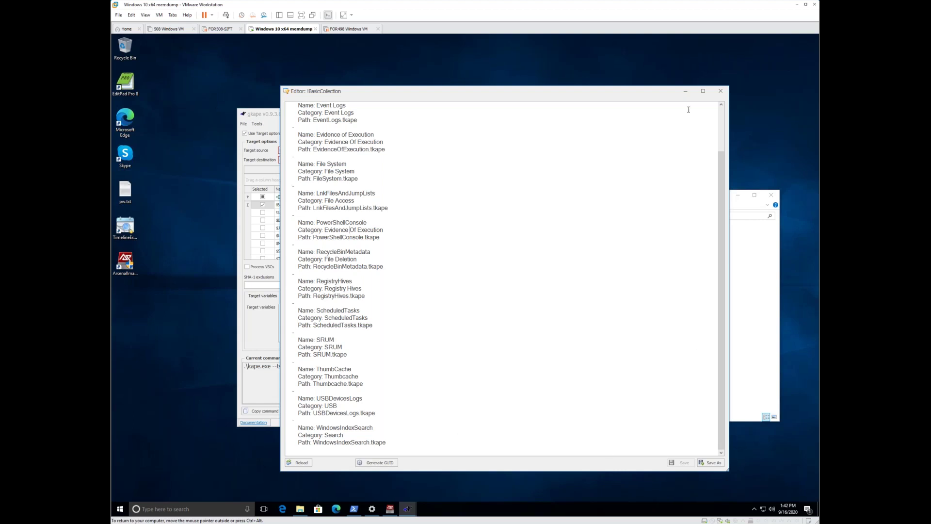
{"action": "left_click", "coordinate": [719, 95]}
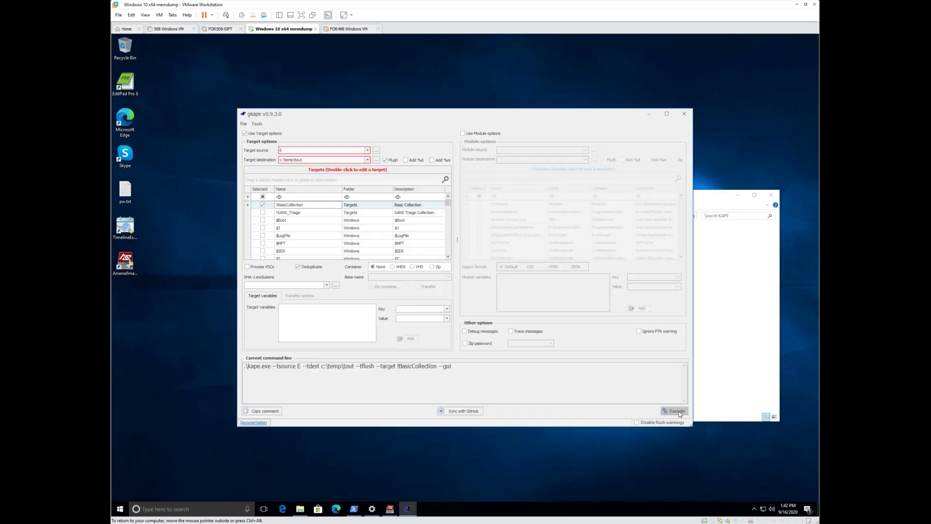
Execute the !BasicCollection collection, accepting the data destruction warning, and open C:\temp in File Explorer beside the console
{"action": "left_click", "coordinate": [676, 411]}
{"action": "left_click", "coordinate": [449, 296]}
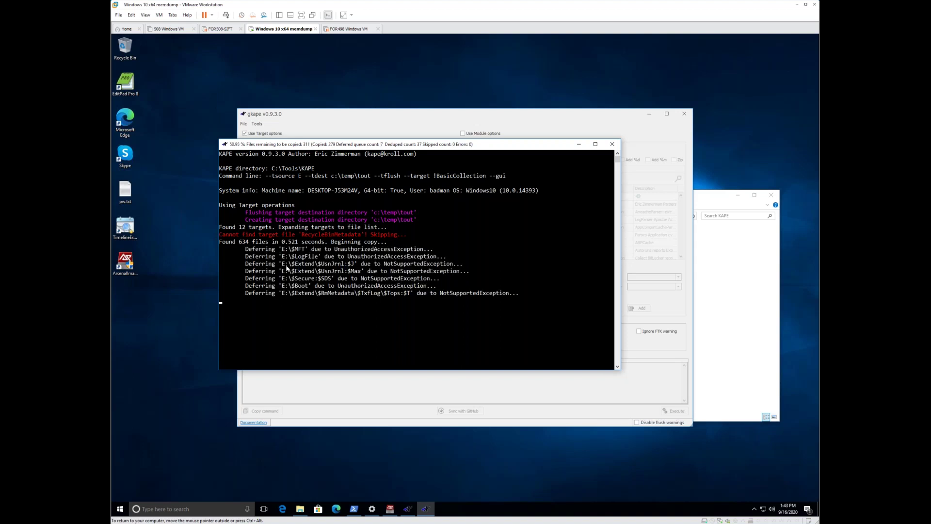
{"action": "left_click", "coordinate": [299, 509]}
{"action": "key", "text": "alt+Left"}
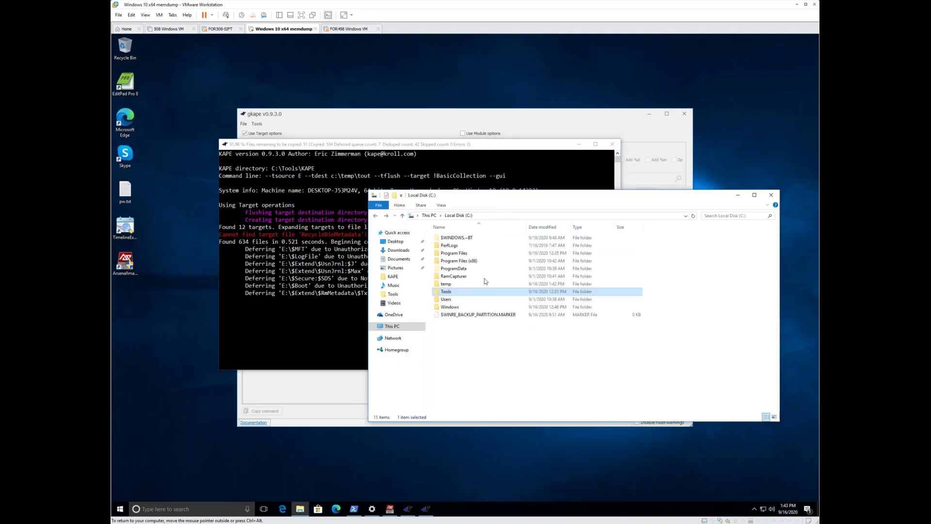
{"action": "double_click", "coordinate": [484, 284]}
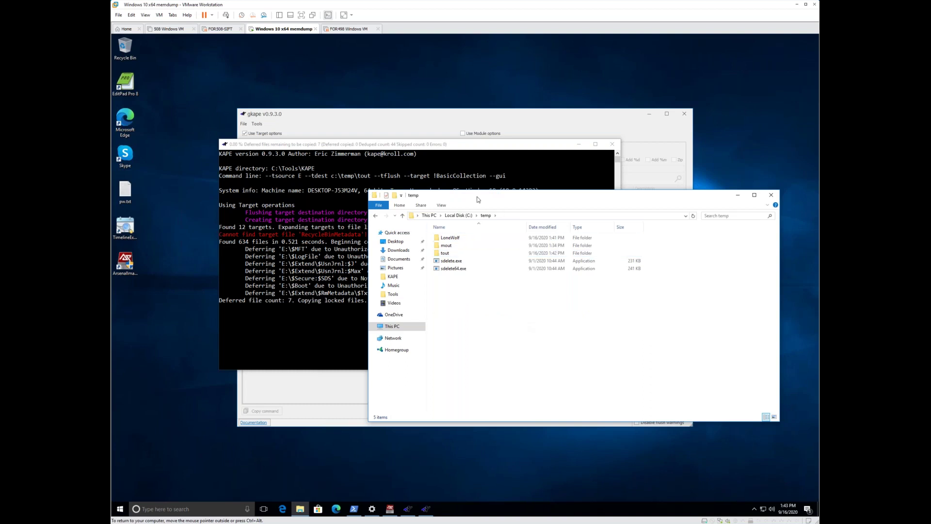
{"action": "left_click_drag", "start_coordinate": [479, 197], "coordinate": [530, 196]}
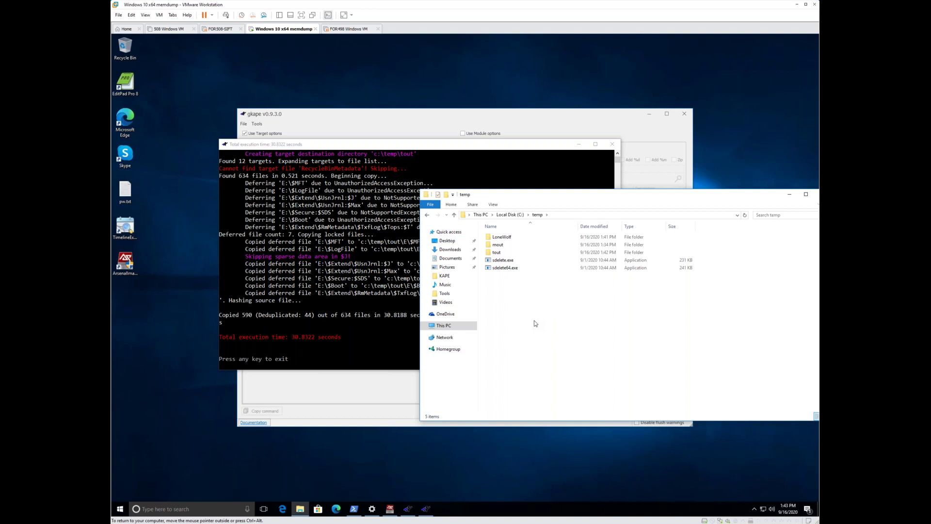
Examine the collected output in the tout folder, including E, its users folder and the $MFT file, and return to C:\temp
{"action": "double_click", "coordinate": [496, 252]}
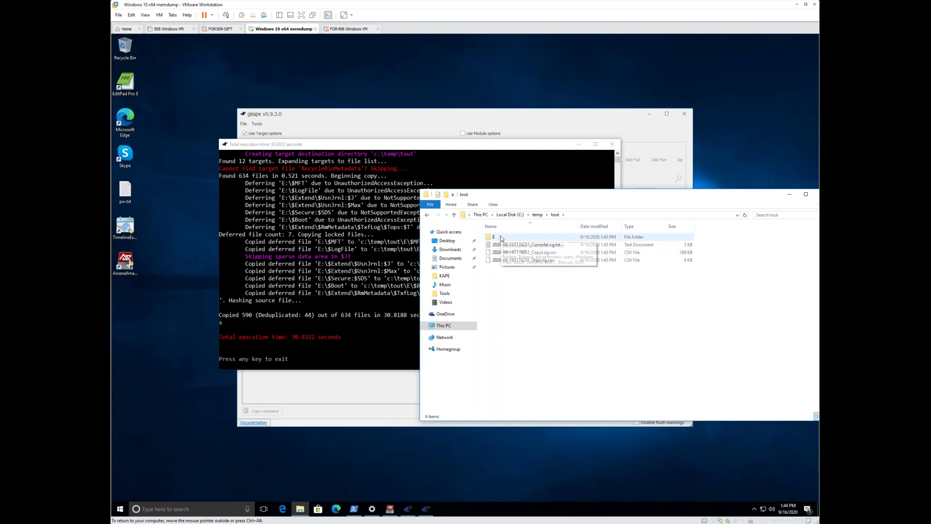
{"action": "double_click", "coordinate": [501, 238]}
{"action": "double_click", "coordinate": [497, 252]}
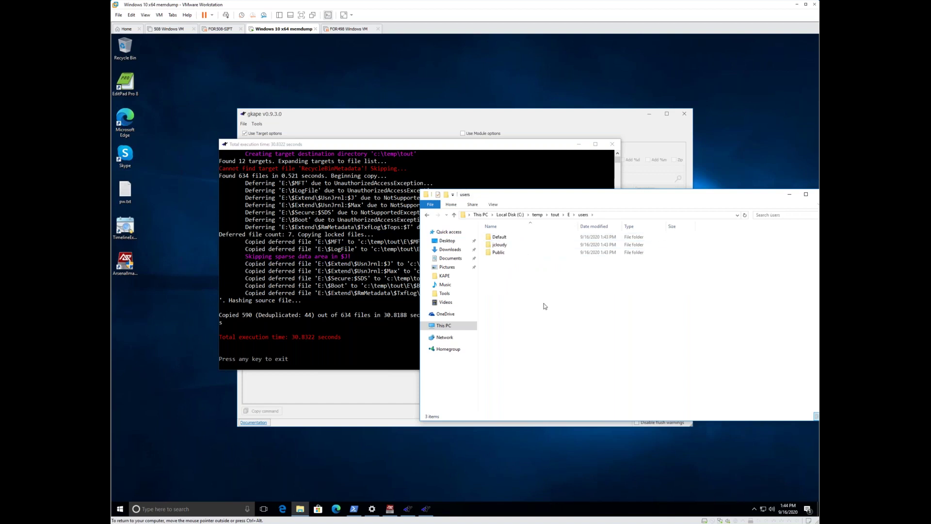
{"action": "key", "text": "alt+Left"}
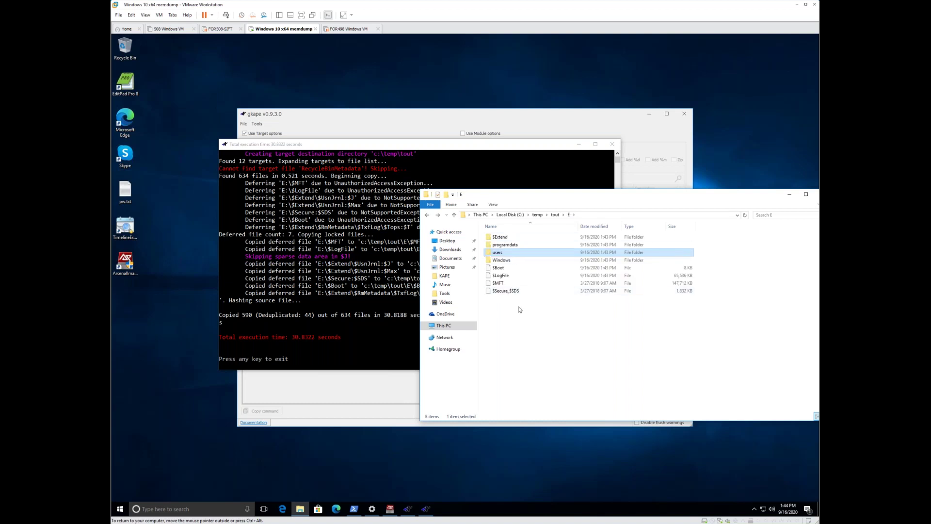
{"action": "left_click", "coordinate": [502, 284]}
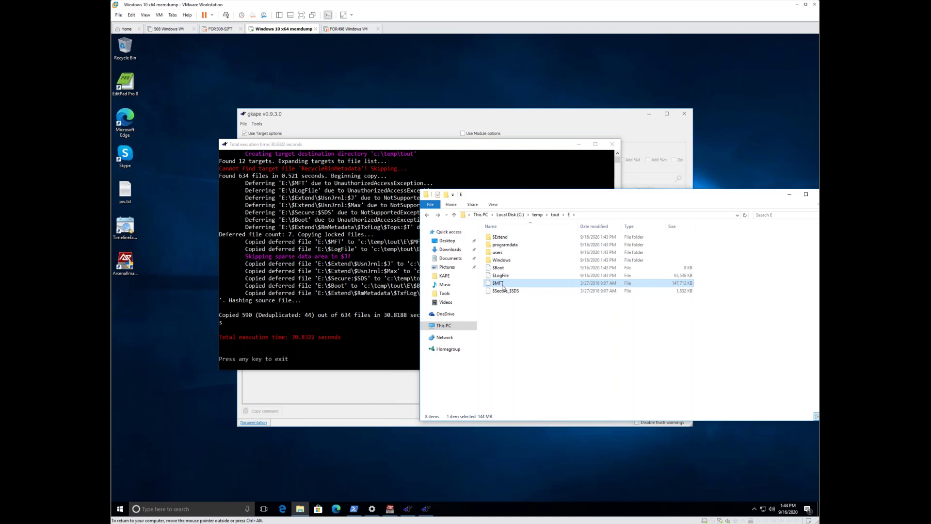
{"action": "key", "text": "alt+Left"}
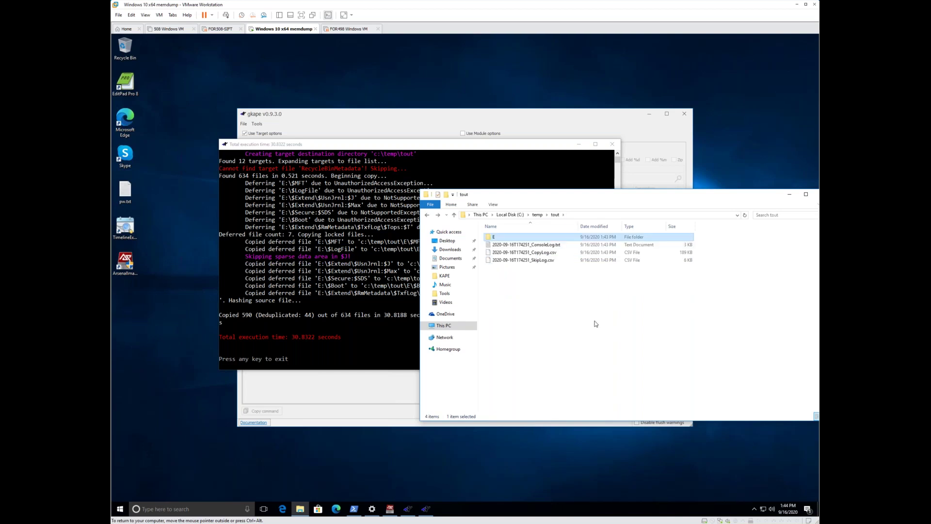
{"action": "key", "text": "alt+Left"}
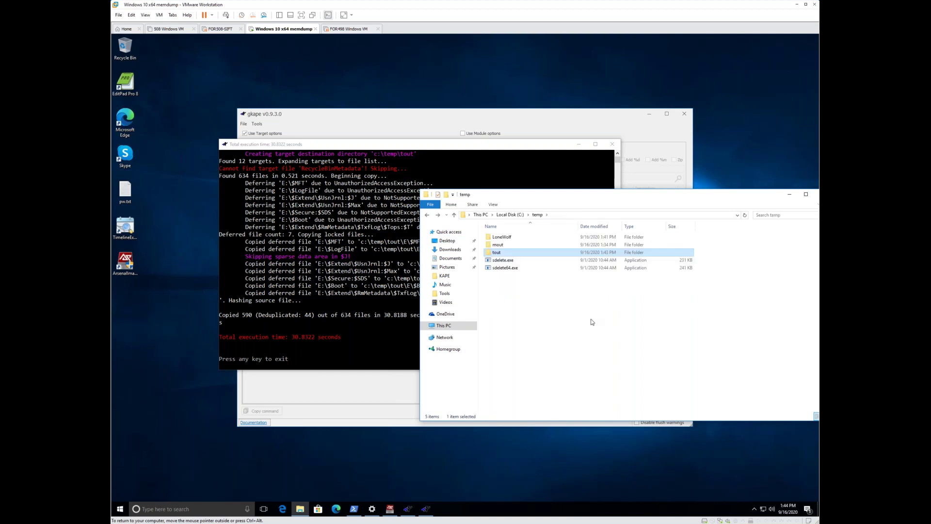
Close the finished collection console, enable Process VSCs, and execute the !BasicCollection collection, accepting the data destruction warning
{"action": "left_click", "coordinate": [341, 261]}
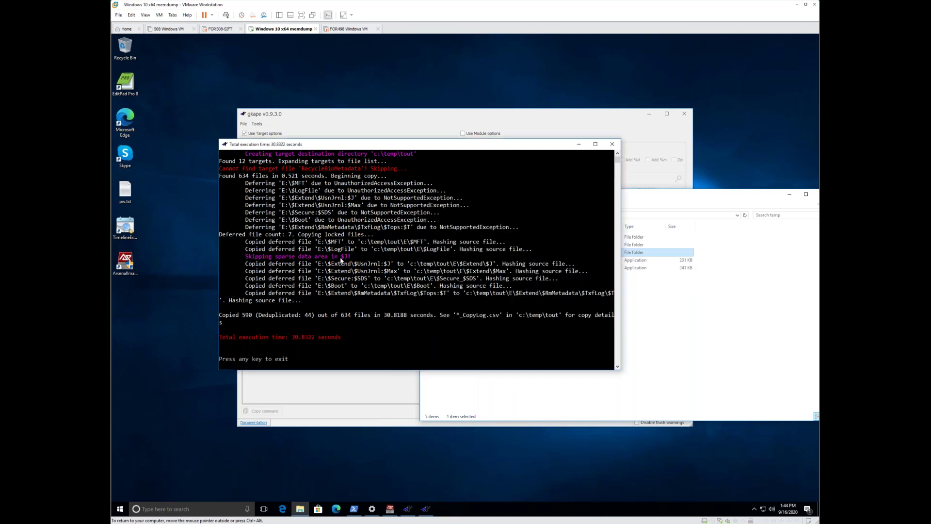
{"action": "key", "text": "Return"}
{"action": "left_click", "coordinate": [261, 267]}
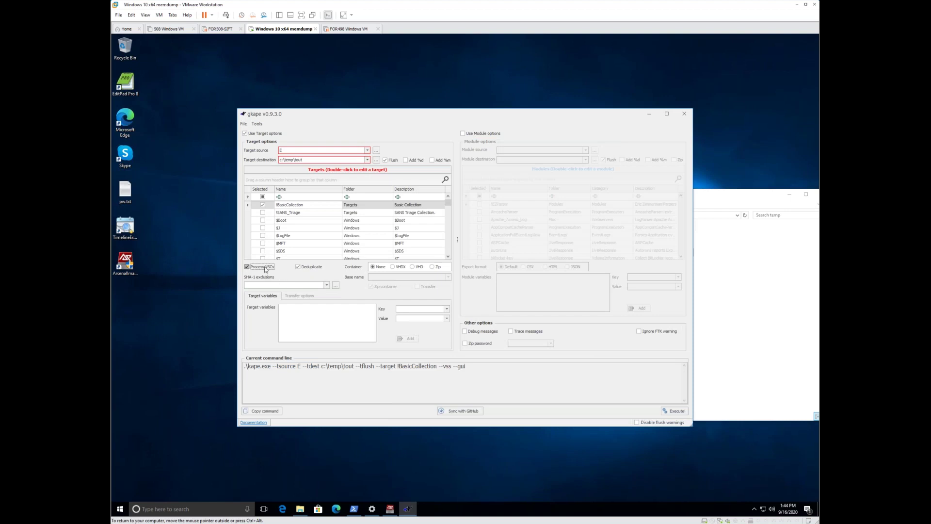
{"action": "double_click", "coordinate": [442, 370]}
{"action": "left_click", "coordinate": [671, 412]}
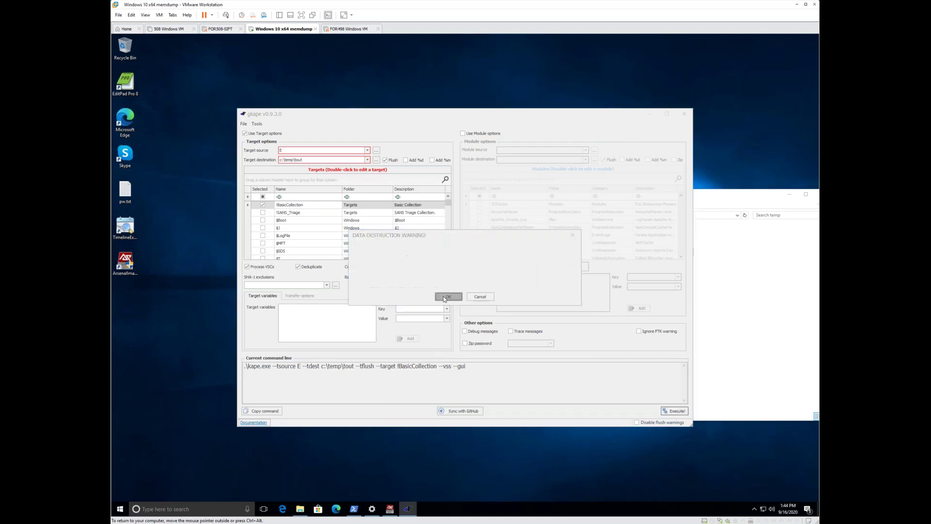
{"action": "left_click", "coordinate": [444, 296]}
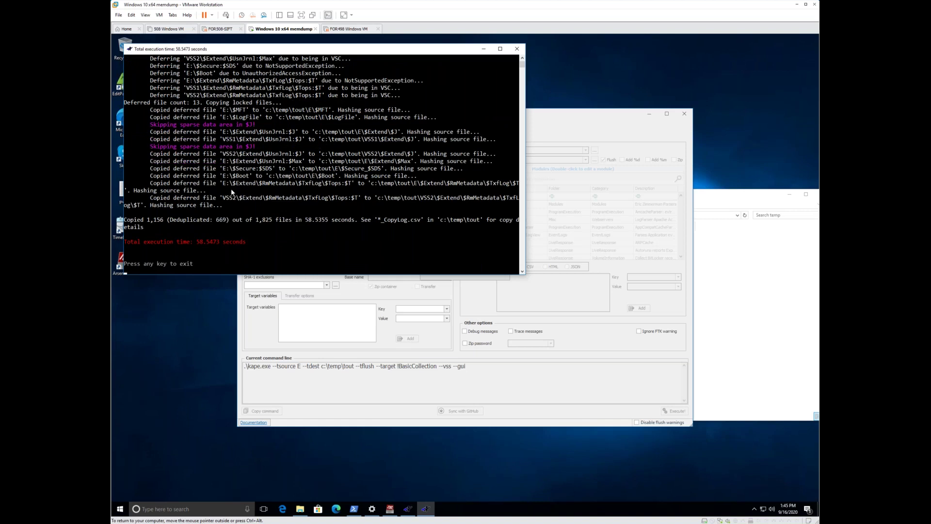
Examine the E and VSS1 folders collected in c:\temp\tout
{"action": "left_click", "coordinate": [728, 331]}
{"action": "double_click", "coordinate": [499, 253]}
{"action": "left_click", "coordinate": [505, 237]}
{"action": "double_click", "coordinate": [506, 237]}
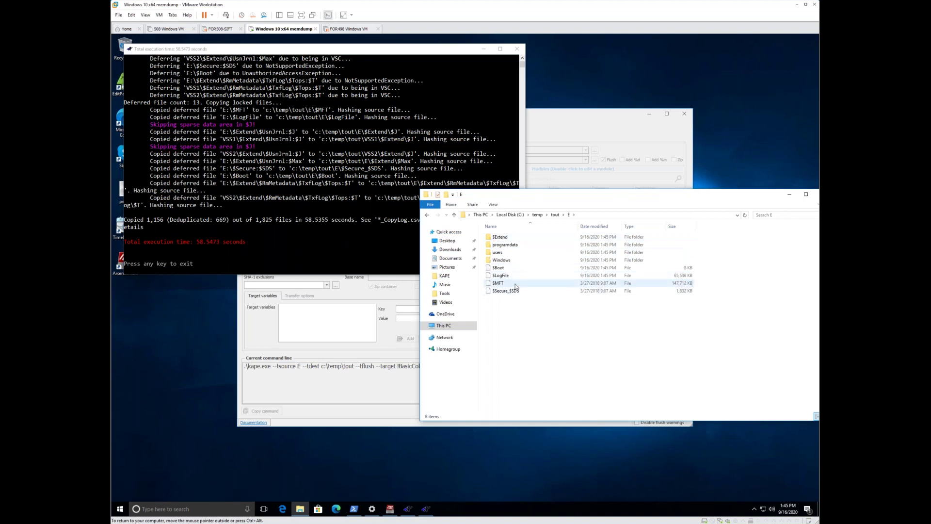
{"action": "key", "text": "BackSpace"}
{"action": "double_click", "coordinate": [504, 244]}
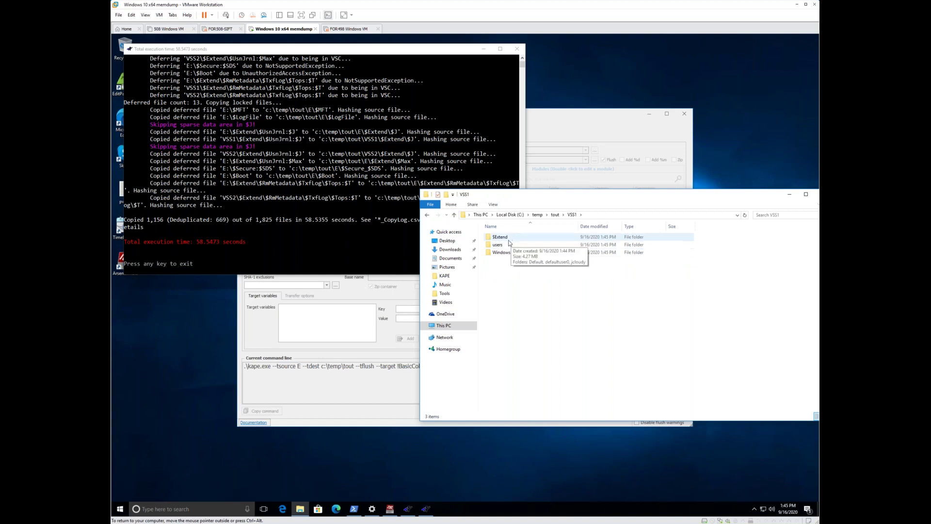
Open the VSS2 folder in the tout output and browse its users folder to a user profile's NTUSER.DAT
{"action": "key", "text": "BackSpace"}
{"action": "double_click", "coordinate": [508, 252]}
{"action": "left_click", "coordinate": [510, 246]}
{"action": "double_click", "coordinate": [510, 246]}
{"action": "left_click", "coordinate": [539, 239]}
{"action": "double_click", "coordinate": [538, 239]}
{"action": "left_click", "coordinate": [522, 246]}
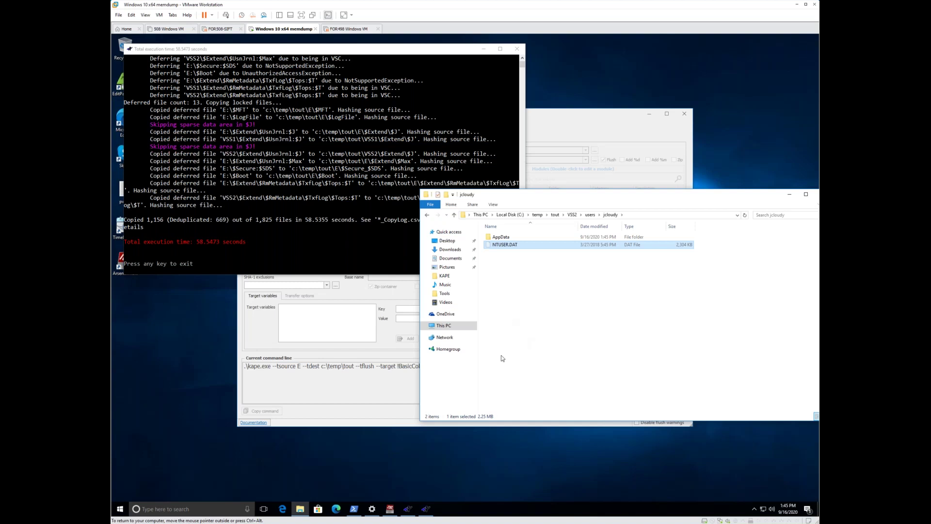
Close the finished collection console and sync KAPE's targets and modules with GitHub
{"action": "left_click", "coordinate": [259, 232]}
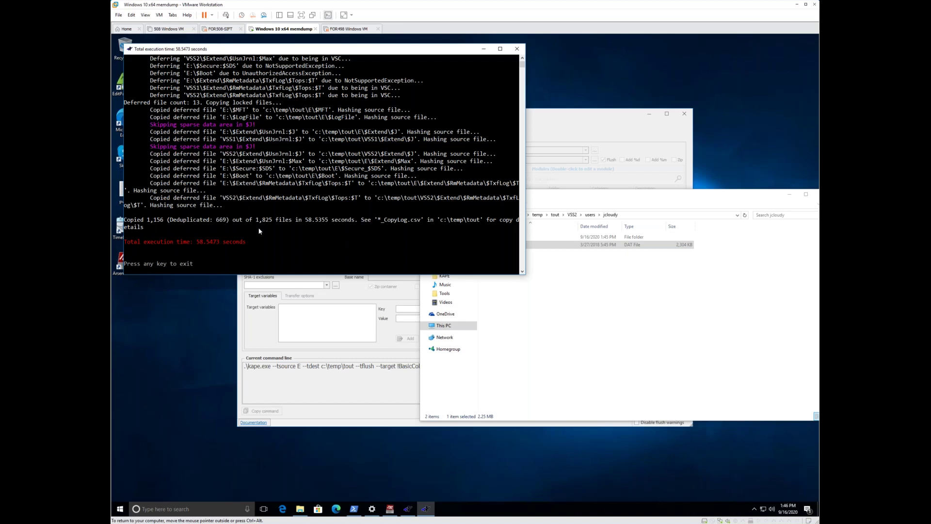
{"action": "key", "text": "Return"}
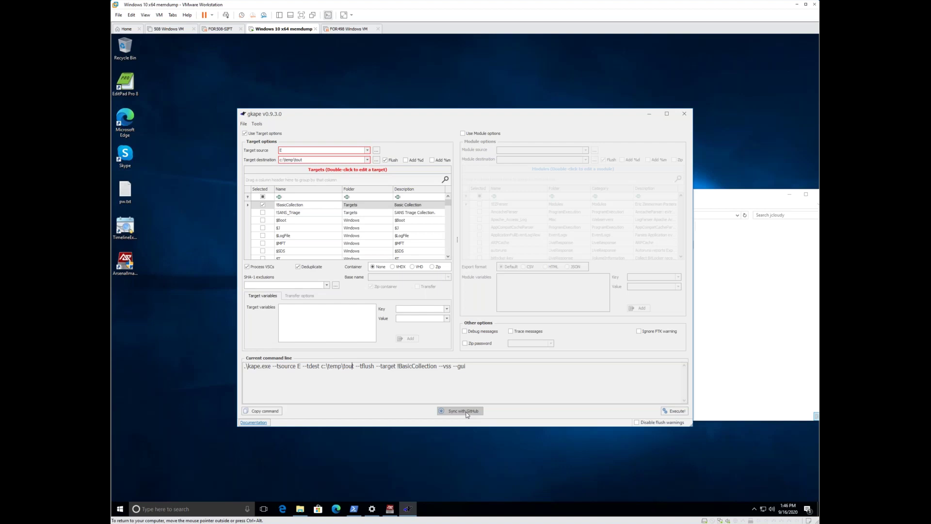
{"action": "left_click", "coordinate": [475, 411]}
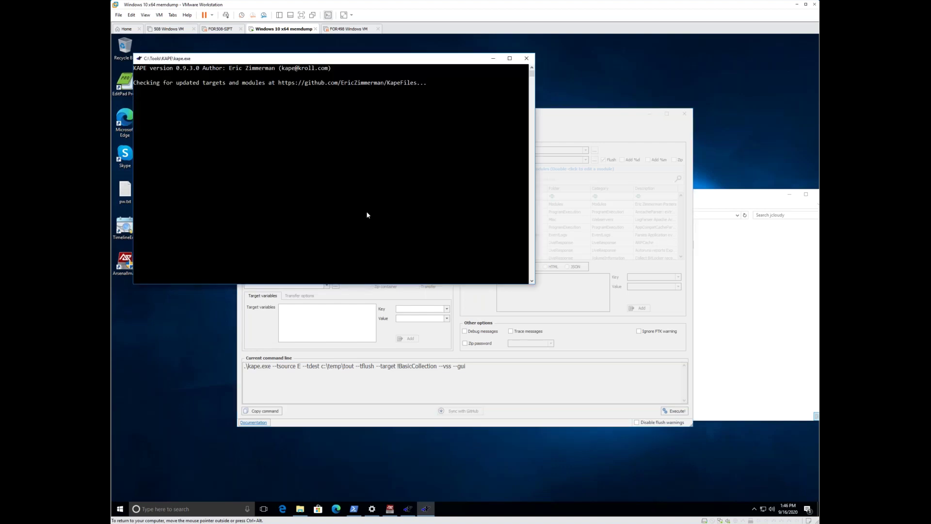
Read through the sync's lists of new targets, updated targets and new modules, and dismiss the sync console and its dialog
{"action": "scroll", "coordinate": [323, 222], "scroll_direction": "up", "scroll_amount": 7}
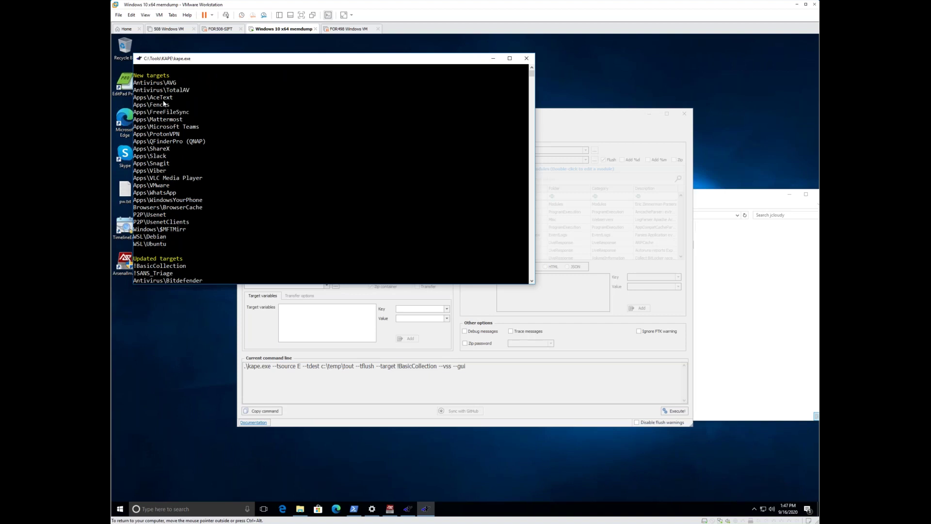
{"action": "scroll", "coordinate": [175, 214], "scroll_direction": "down", "scroll_amount": 4}
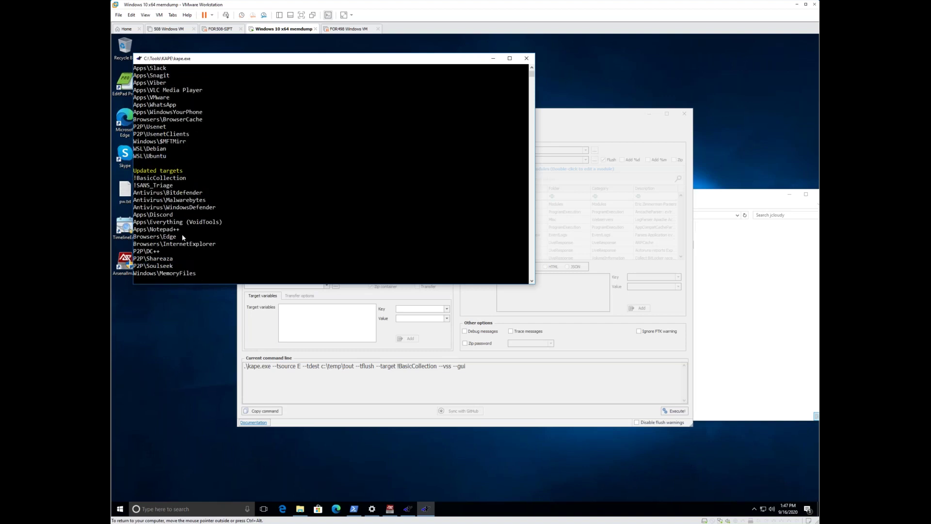
{"action": "scroll", "coordinate": [185, 237], "scroll_direction": "down", "scroll_amount": 1}
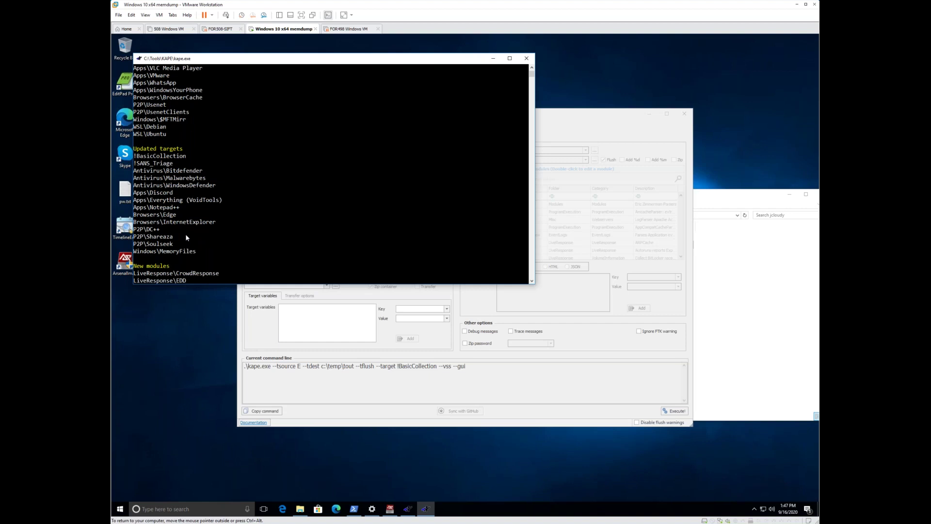
{"action": "scroll", "coordinate": [241, 238], "scroll_direction": "down", "scroll_amount": 2}
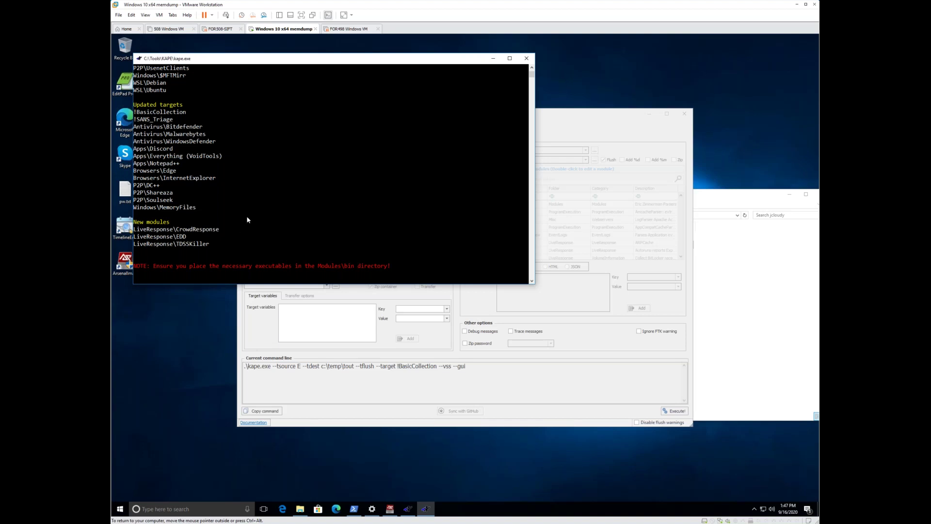
{"action": "key", "text": "Return"}
{"action": "left_click", "coordinate": [464, 281]}
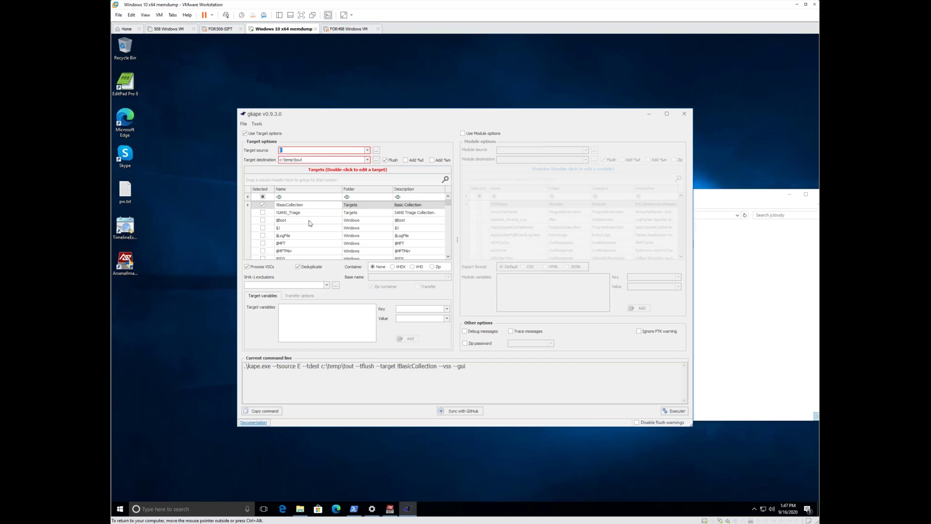
Filter the targets by description P2P, view the P2PClients target definition, and close its editor
{"action": "left_click_drag", "start_coordinate": [448, 203], "coordinate": [448, 229]}
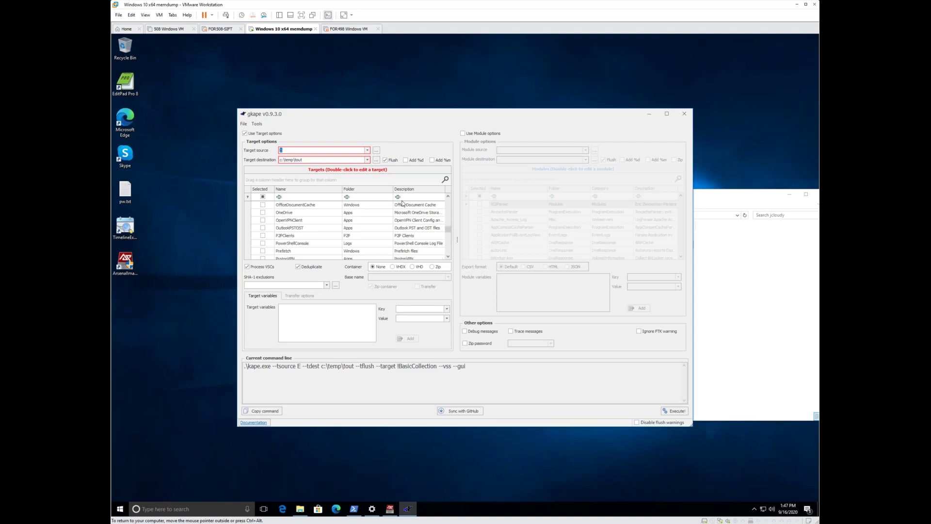
{"action": "left_click", "coordinate": [413, 197]}
{"action": "type", "text": "P2P"}
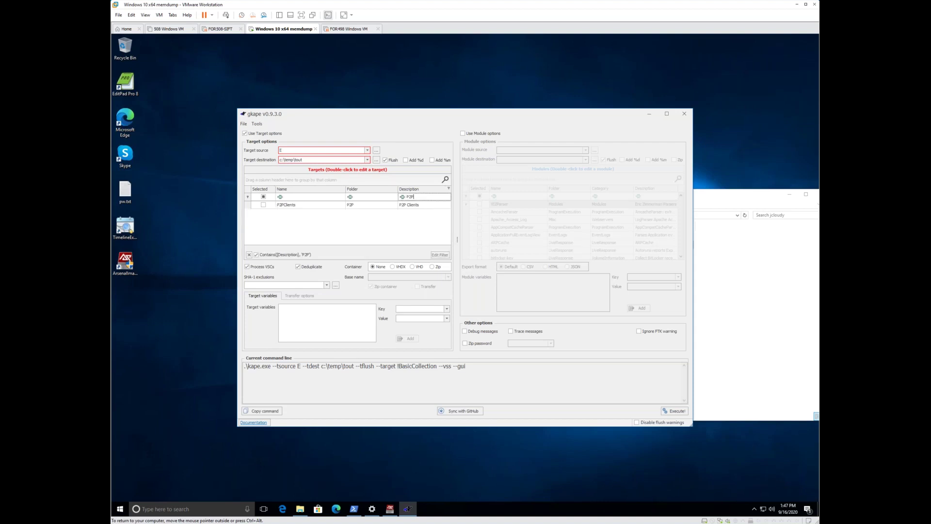
{"action": "left_click", "coordinate": [310, 206]}
{"action": "double_click", "coordinate": [310, 205]}
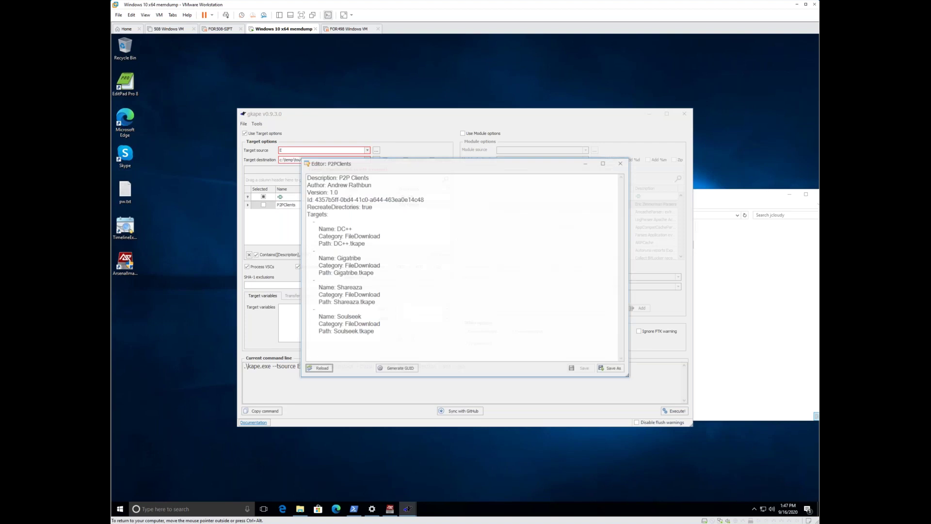
{"action": "left_click", "coordinate": [362, 258]}
{"action": "left_click", "coordinate": [368, 319]}
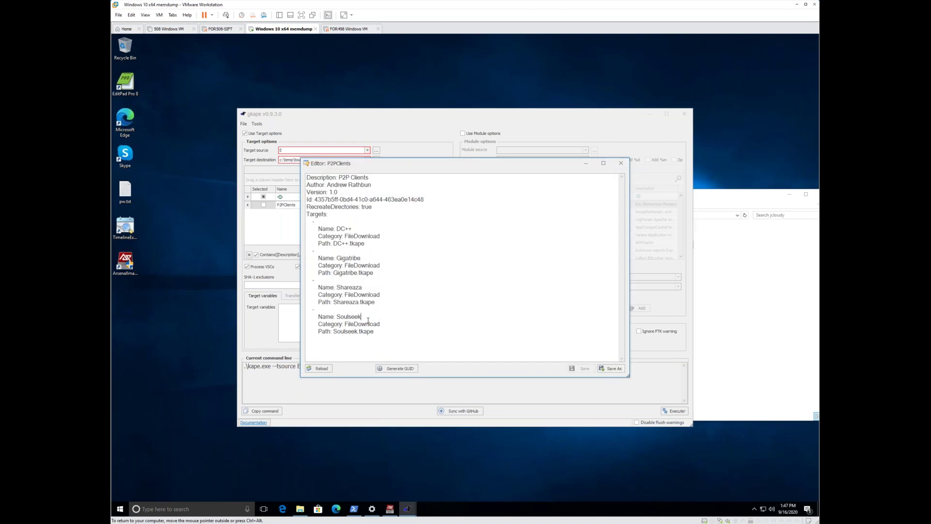
{"action": "left_click", "coordinate": [620, 163]}
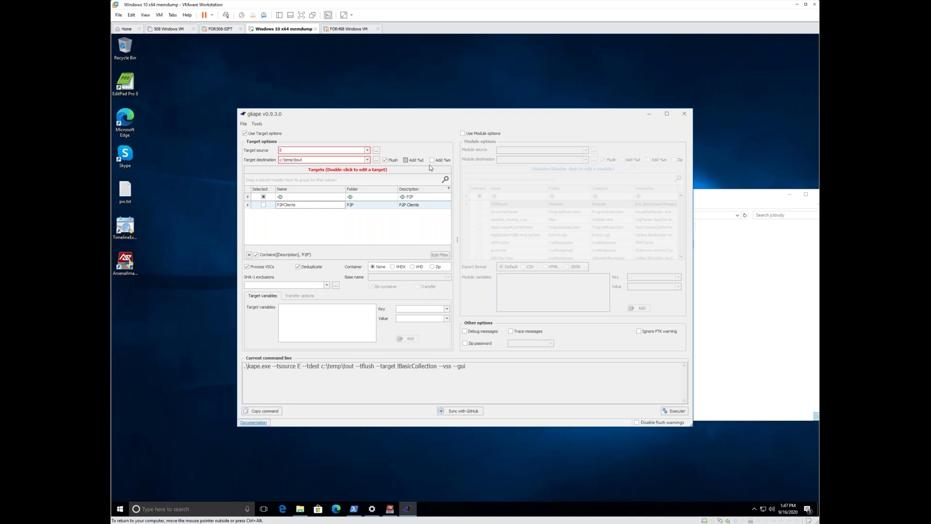
Exit gkape, confirming the exit, and open the C:\Tools\KAPE\Targets folder in File Explorer
{"action": "left_click", "coordinate": [688, 113]}
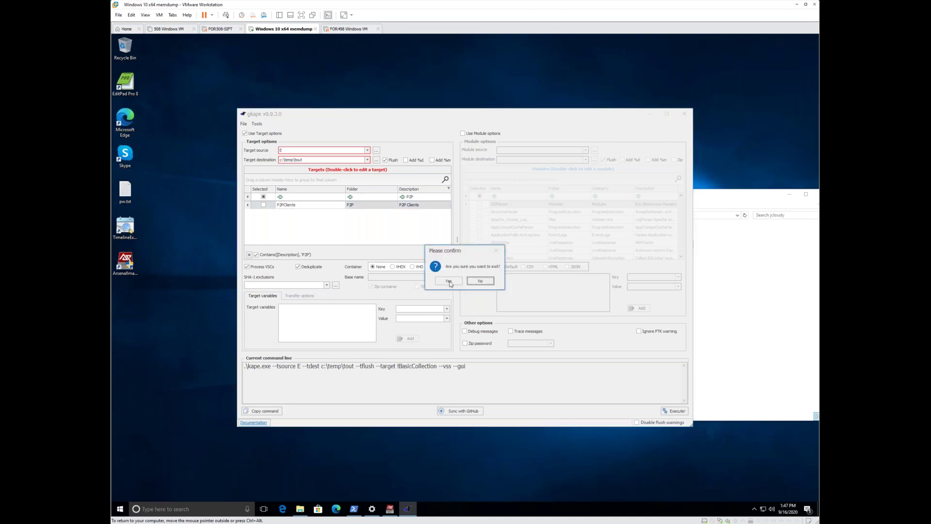
{"action": "left_click", "coordinate": [448, 280]}
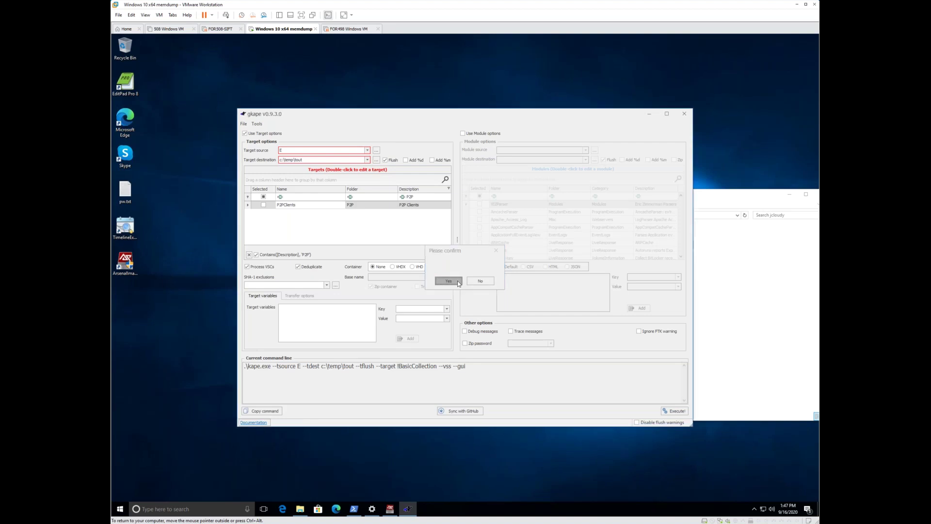
{"action": "left_click", "coordinate": [510, 214]}
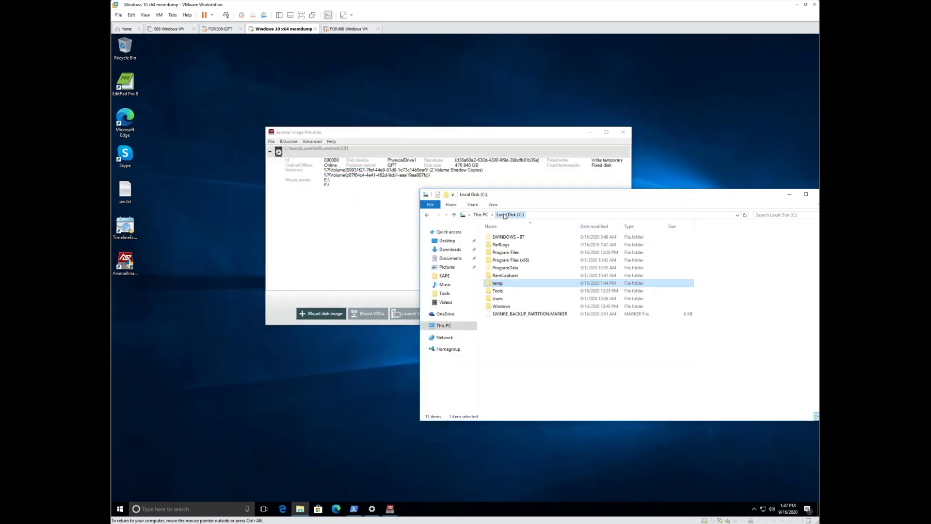
{"action": "left_click", "coordinate": [511, 291]}
{"action": "double_click", "coordinate": [510, 291]}
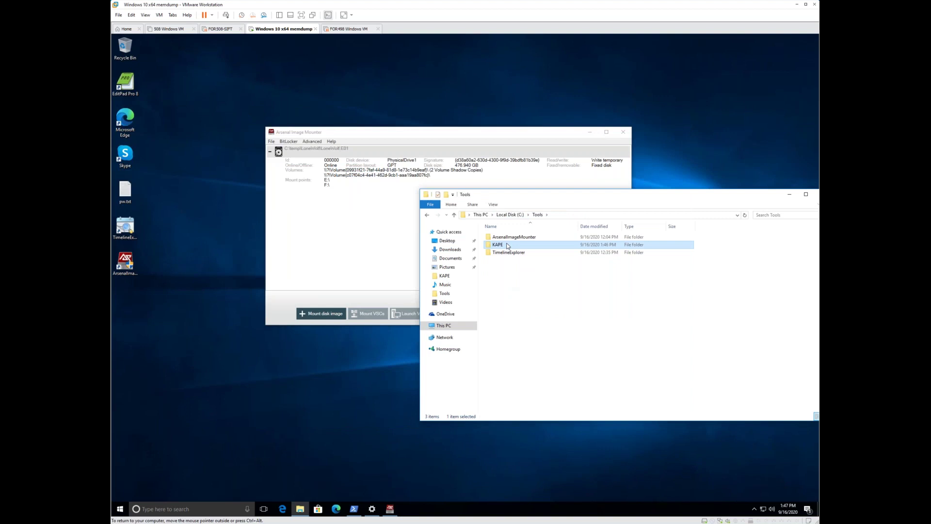
{"action": "double_click", "coordinate": [507, 245]}
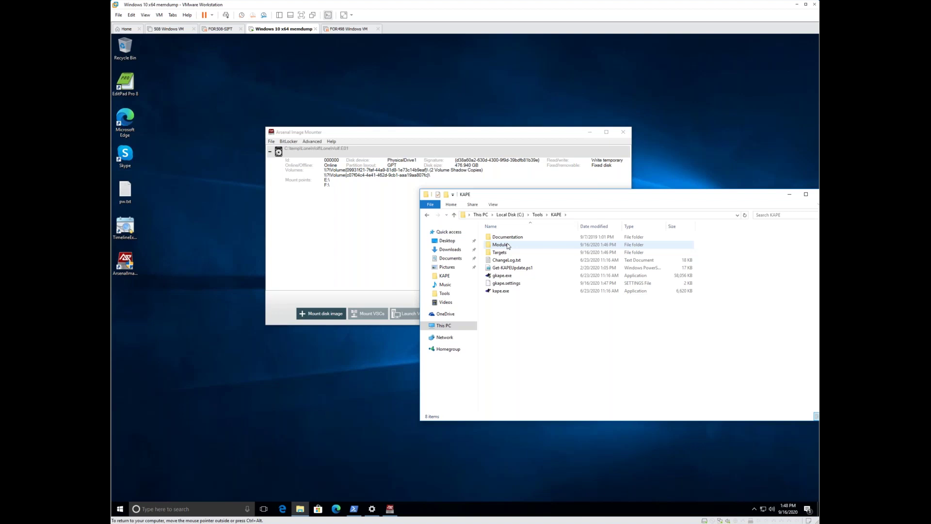
{"action": "double_click", "coordinate": [504, 252]}
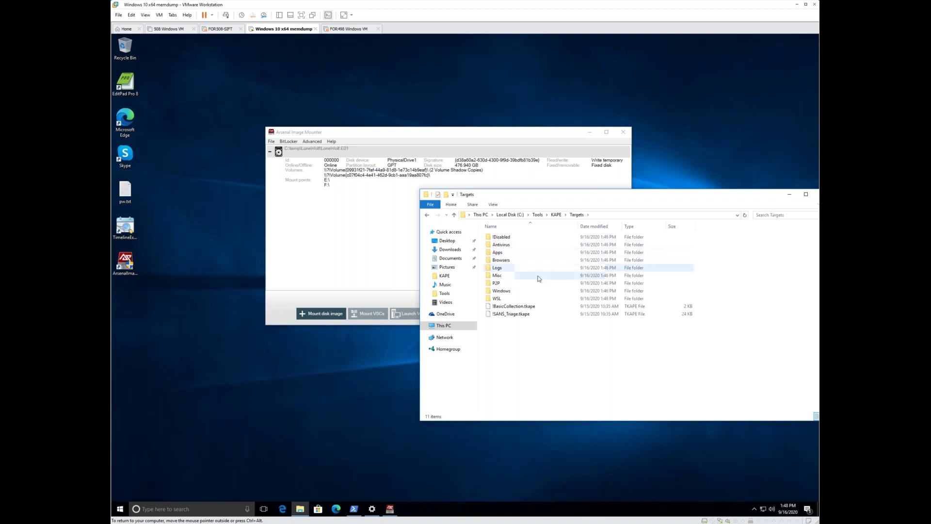
Open the !Disabled targets folder and open DirectoryTraversalWildCardExample.tkape in EditPad Pro
{"action": "double_click", "coordinate": [526, 238]}
{"action": "right_click", "coordinate": [522, 244]}
{"action": "key", "text": "Escape"}
{"action": "left_click", "coordinate": [512, 285]}
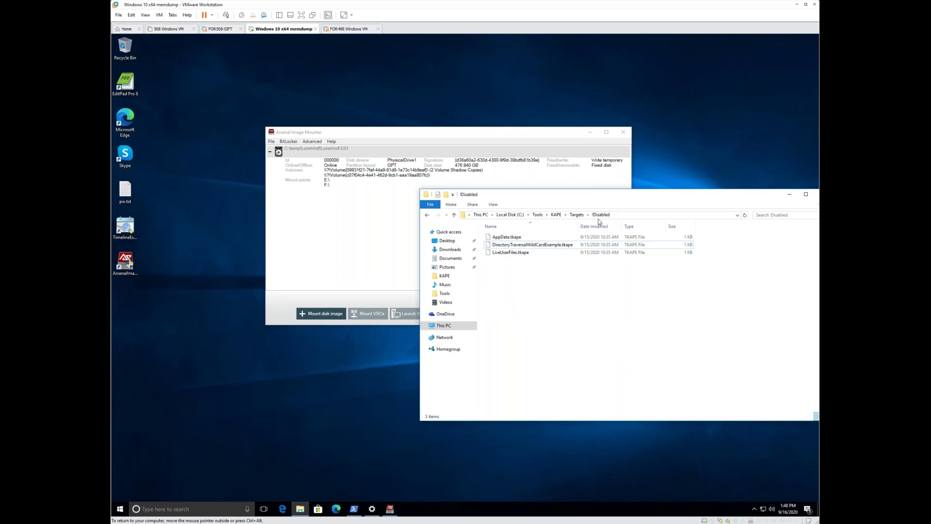
{"action": "left_click", "coordinate": [519, 246]}
{"action": "right_click", "coordinate": [517, 246]}
{"action": "left_click", "coordinate": [563, 309]}
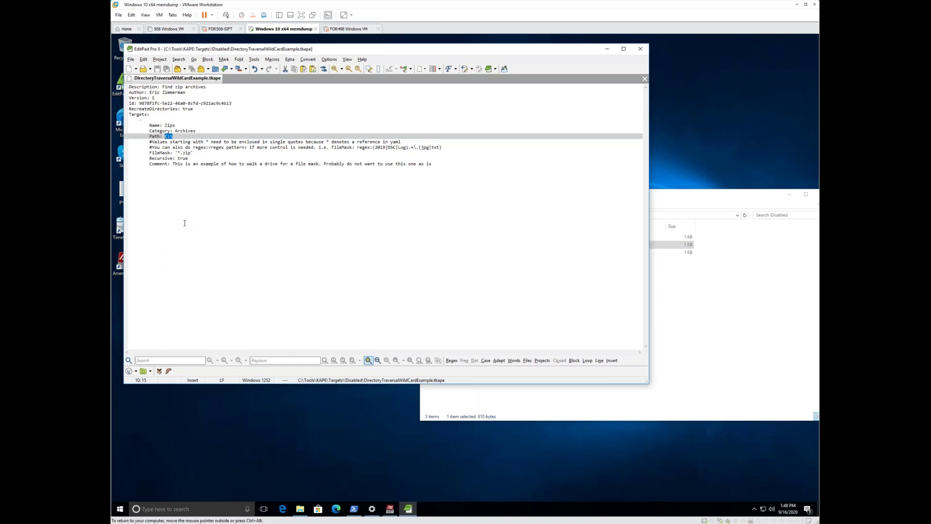
Examine the Path and FileMask values of the wildcard example target and put the editor away
{"action": "left_click_drag", "start_coordinate": [176, 153], "coordinate": [194, 152]}
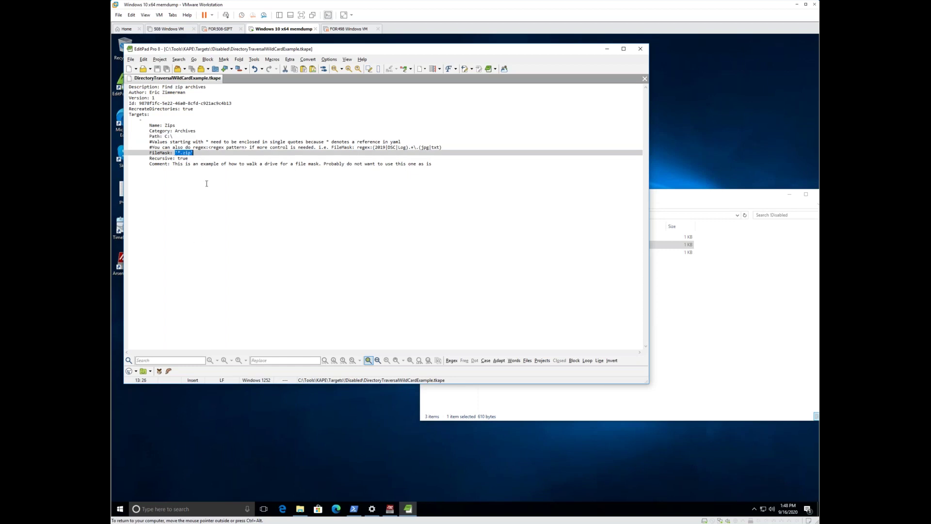
{"action": "key", "text": "ctrl+z"}
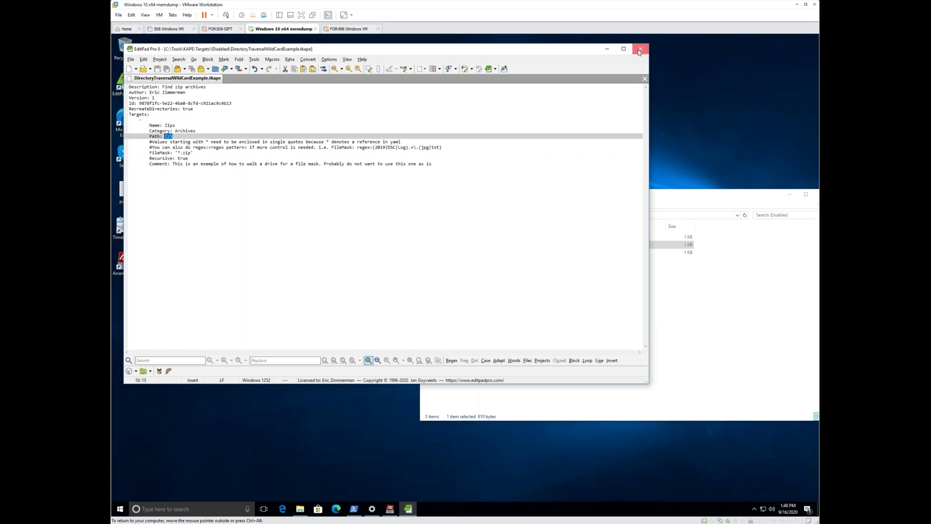
{"action": "left_click", "coordinate": [607, 49]}
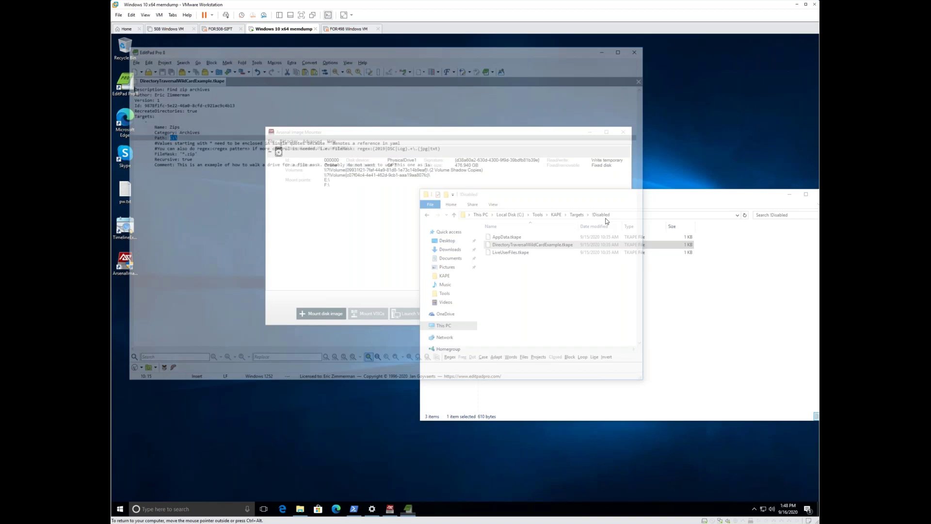
Copy DirectoryTraversalWildCardExample.tkape into the Targets folder and rename the copy PICS.tkape
{"action": "key", "text": "alt+Up"}
{"action": "key", "text": "ctrl+v"}
{"action": "key", "text": "F2"}
{"action": "type", "text": "PICS"}
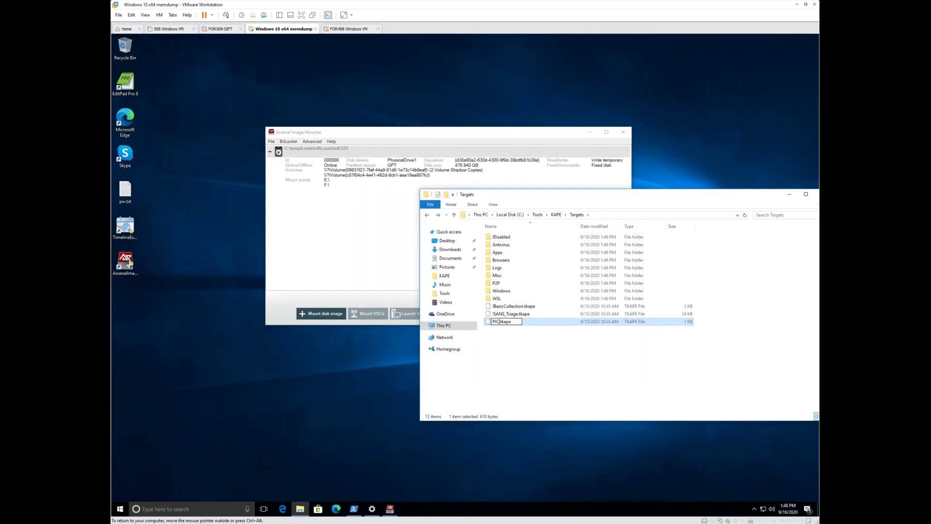
{"action": "key", "text": "Return"}
Open PICS.tkape in EditPad Pro and change its FileMask to '*.JPG'
{"action": "right_click", "coordinate": [504, 321]}
{"action": "left_click", "coordinate": [535, 334]}
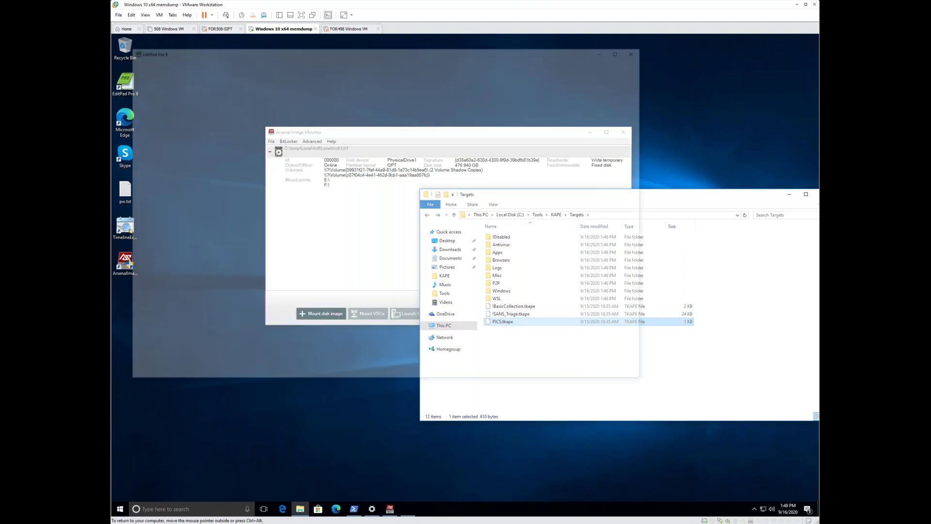
{"action": "double_click", "coordinate": [186, 153]}
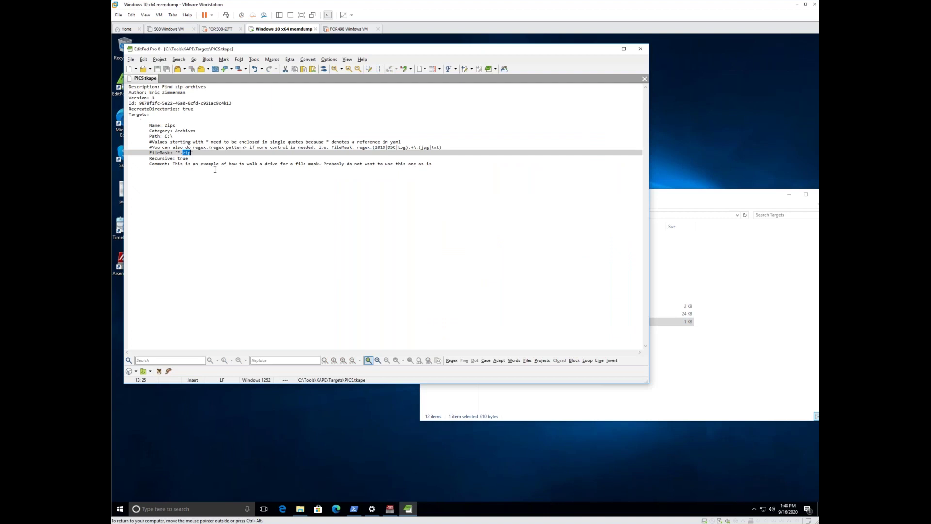
{"action": "type", "text": "JPG"}
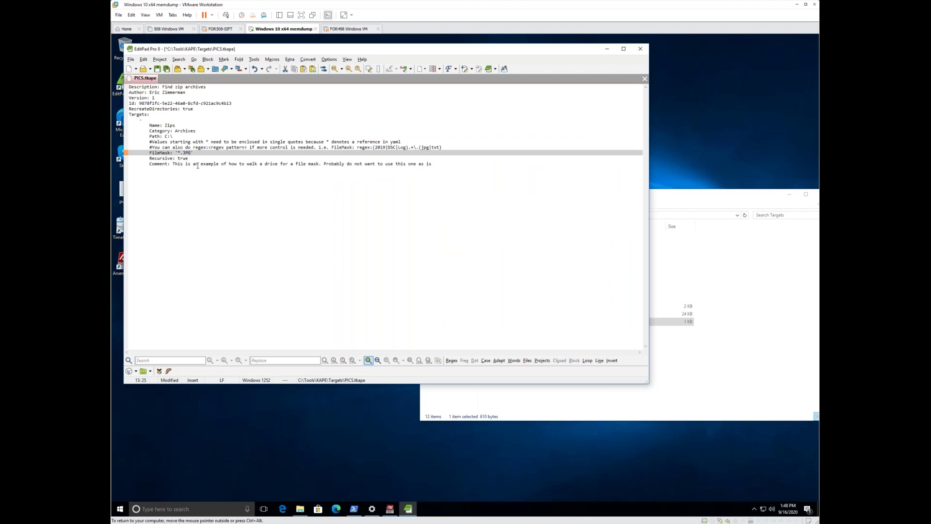
Copy the whole Zips entry under Targets in PICS.tkape and paste three copies of it below the original
{"action": "double_click", "coordinate": [169, 125]}
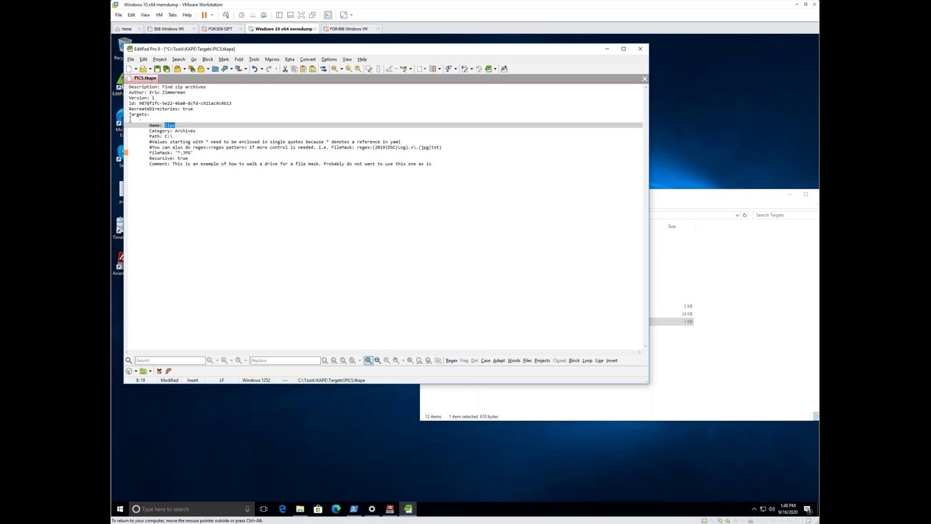
{"action": "left_click_drag", "start_coordinate": [130, 119], "coordinate": [432, 166]}
{"action": "key", "text": "ctrl+c"}
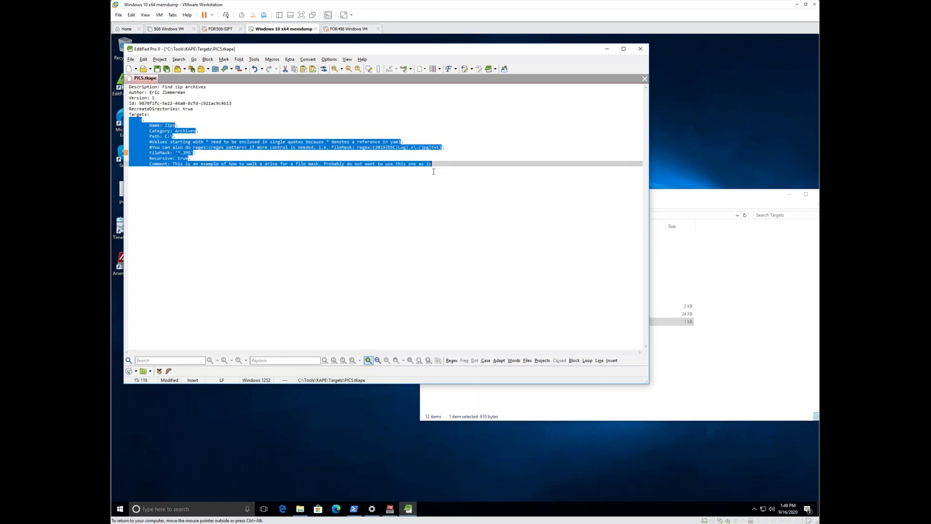
{"action": "left_click", "coordinate": [433, 172]}
{"action": "key", "text": "ctrl+v"}
{"action": "key", "text": "Return"}
{"action": "key", "text": "ctrl+v"}
{"action": "key", "text": "Return"}
{"action": "key", "text": "ctrl+v"}
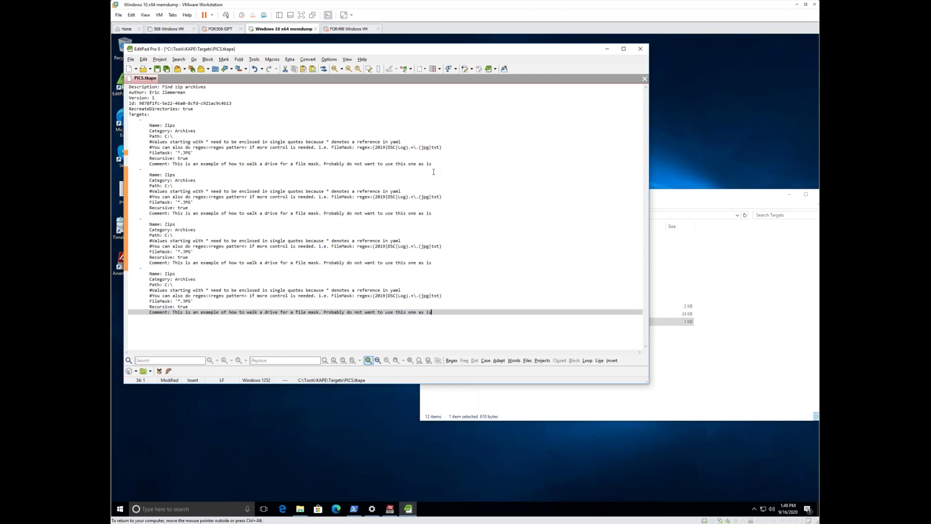
Set the FileMask of the three copied entries to '*.MP4', '*.BMP' and '*.DOCX', and save PICS.tkape
{"action": "double_click", "coordinate": [187, 202]}
{"action": "type", "text": "MP4"}
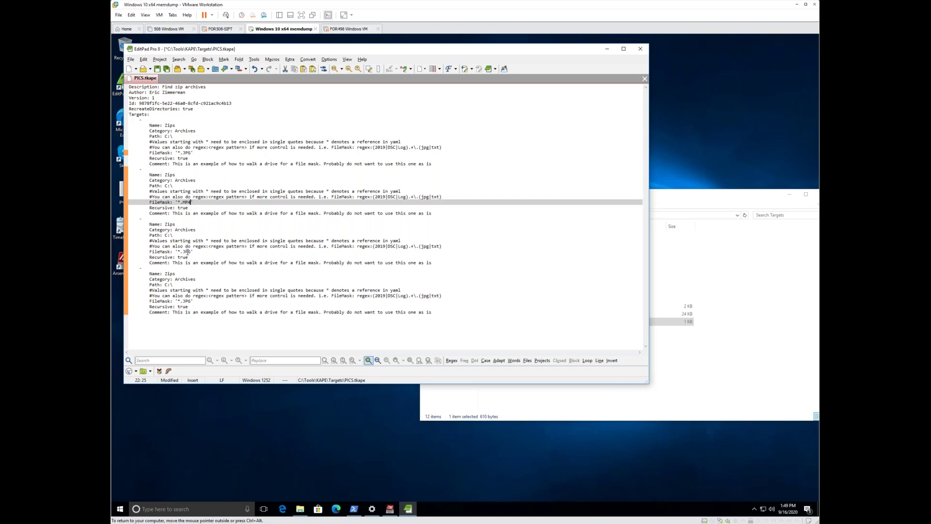
{"action": "double_click", "coordinate": [187, 251]}
{"action": "type", "text": "BMP"}
{"action": "double_click", "coordinate": [187, 301]}
{"action": "type", "text": "DNG"}
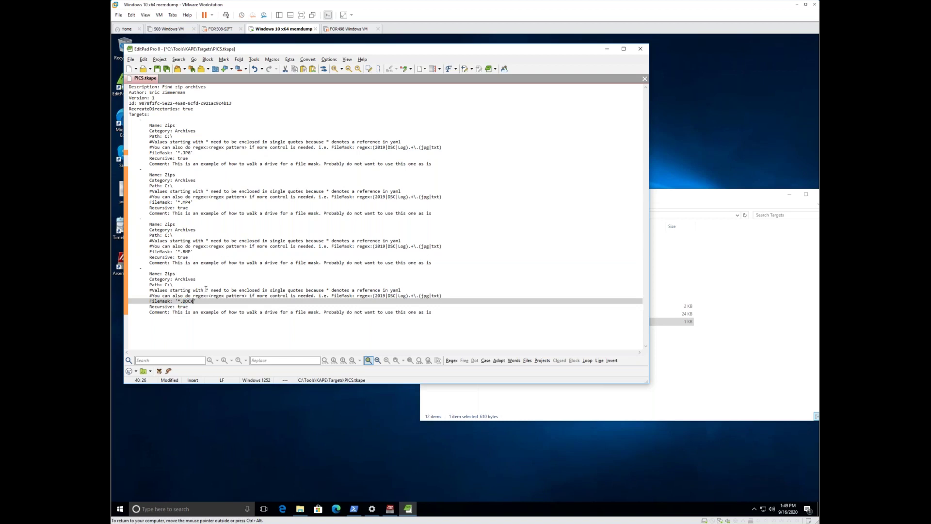
{"action": "left_click", "coordinate": [212, 285]}
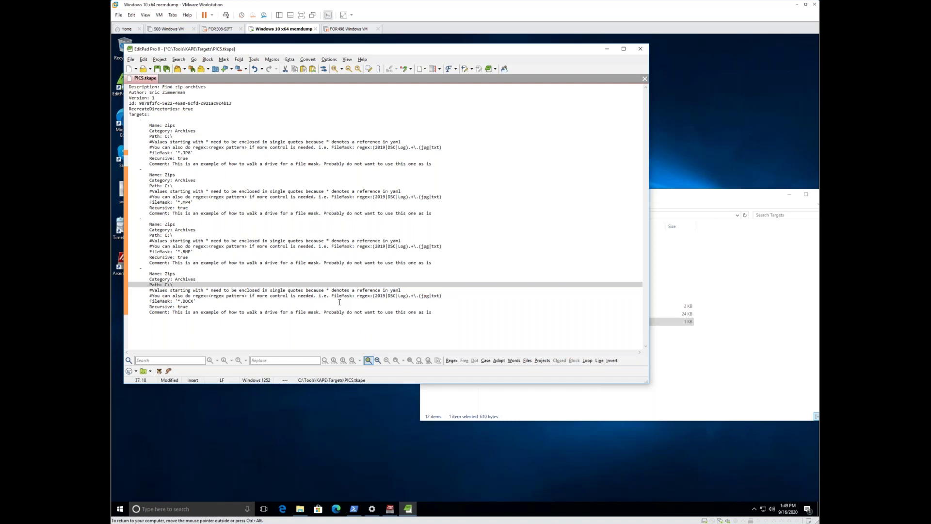
{"action": "left_click_drag", "start_coordinate": [357, 295], "coordinate": [442, 295]}
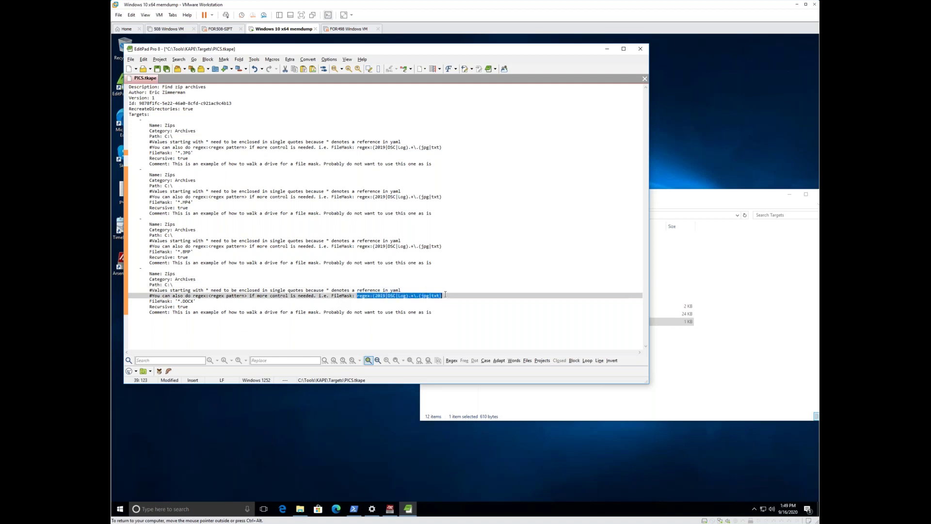
{"action": "left_click", "coordinate": [445, 295]}
{"action": "key", "text": "ctrl+s"}
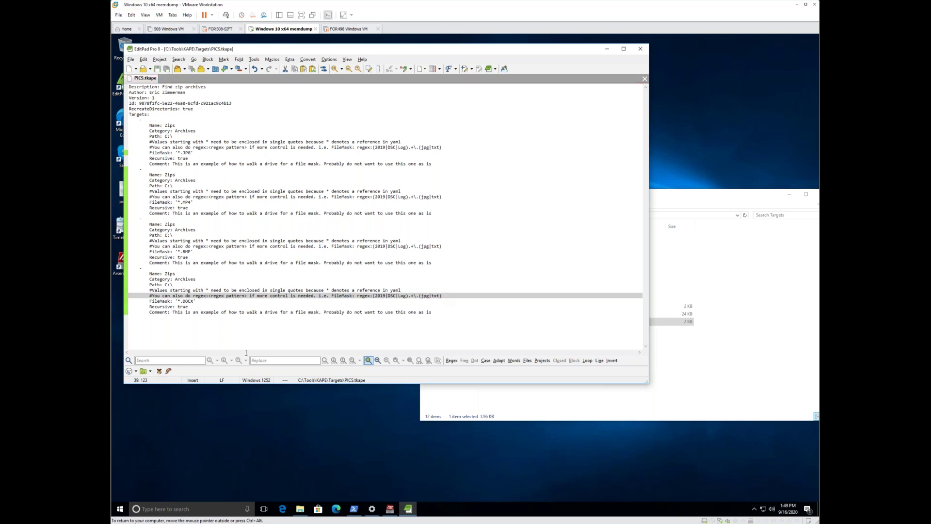
Launch gkape from the KAPE folder, enable target options, and set the source to E and the destination to c:\temp\tout
{"action": "left_click", "coordinate": [575, 410]}
{"action": "key", "text": "alt+Up"}
{"action": "left_click", "coordinate": [502, 276]}
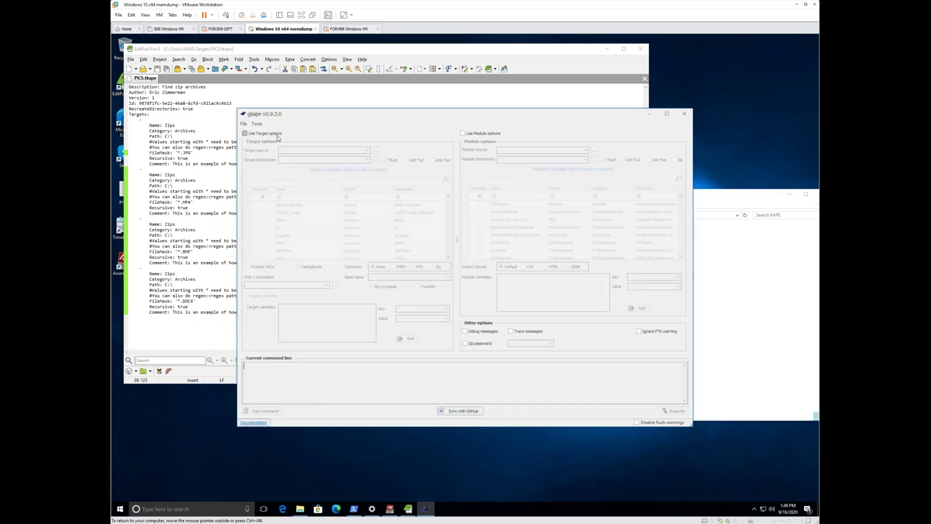
{"action": "type", "text": "E"}
{"action": "left_click", "coordinate": [297, 160]}
{"action": "type", "text": "c"}
{"action": "left_click", "coordinate": [300, 168]}
Filter the targets by PI, select the PICS target, and execute the collection, accepting the flush confirmation
{"action": "left_click", "coordinate": [305, 197]}
{"action": "type", "text": "PI"}
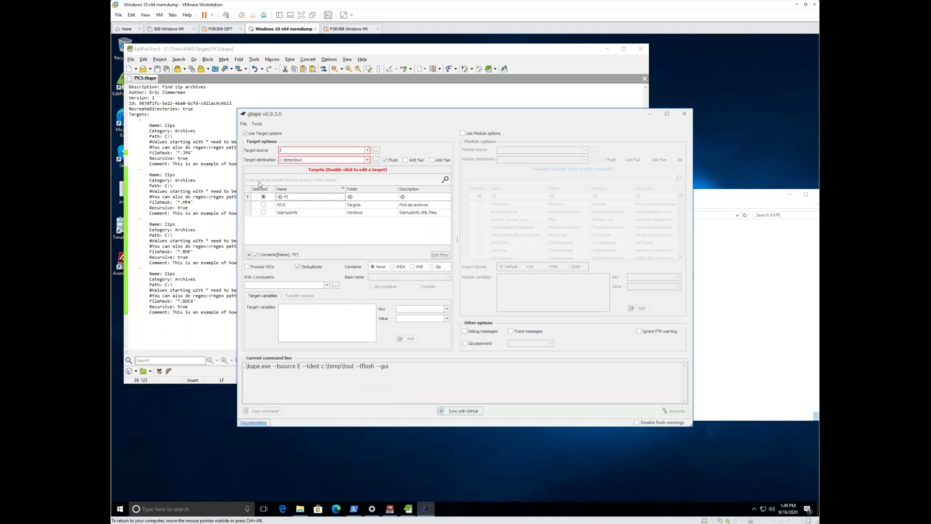
{"action": "left_click", "coordinate": [263, 204]}
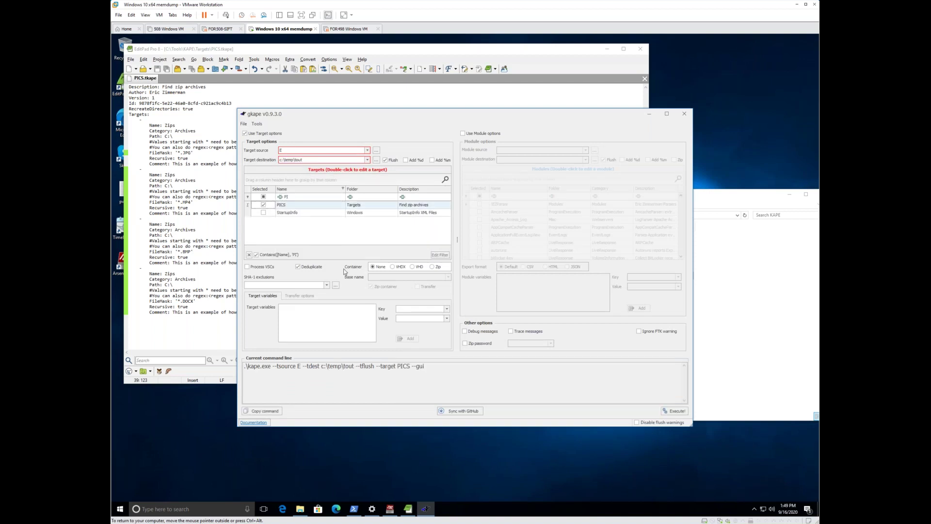
{"action": "left_click", "coordinate": [674, 411]}
{"action": "left_click", "coordinate": [450, 297]}
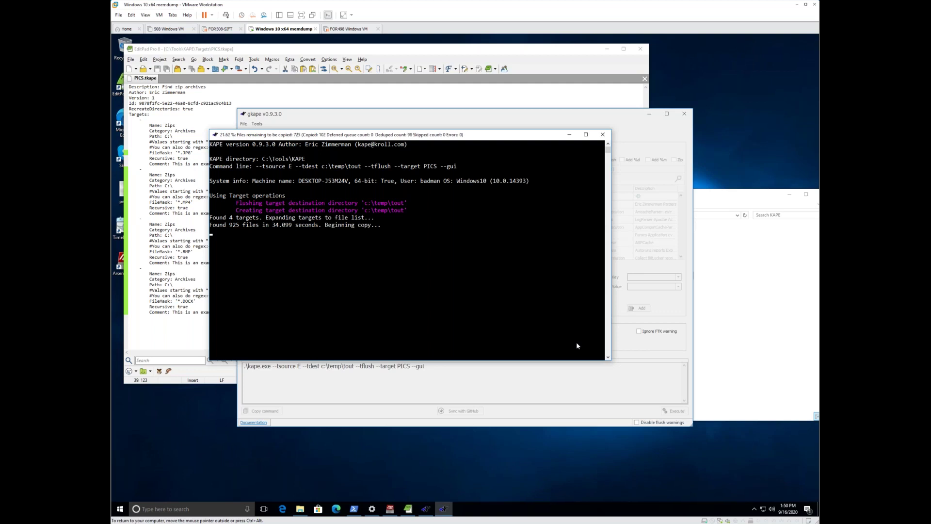
Check the combined file count and size of all folders on Local Disk (E:) in File Explorer
{"action": "left_click", "coordinate": [301, 510]}
{"action": "left_click", "coordinate": [439, 326]}
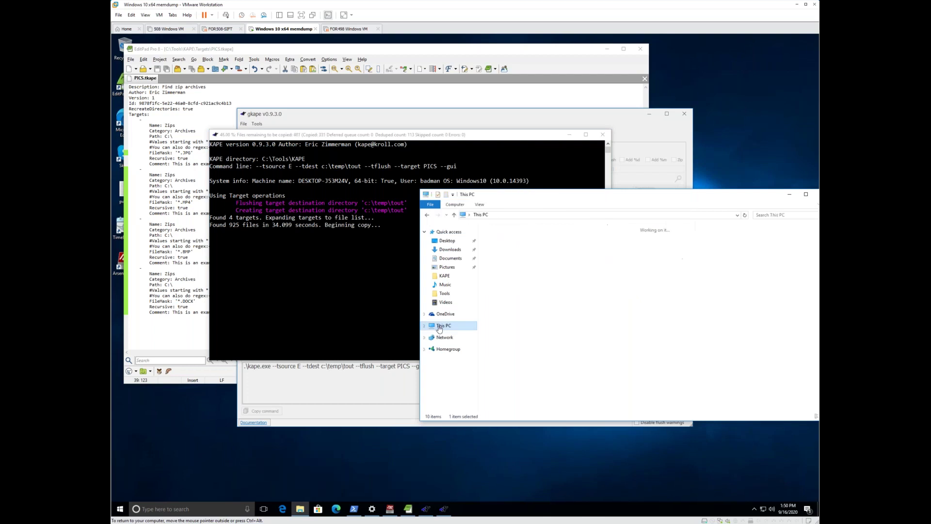
{"action": "double_click", "coordinate": [711, 290]}
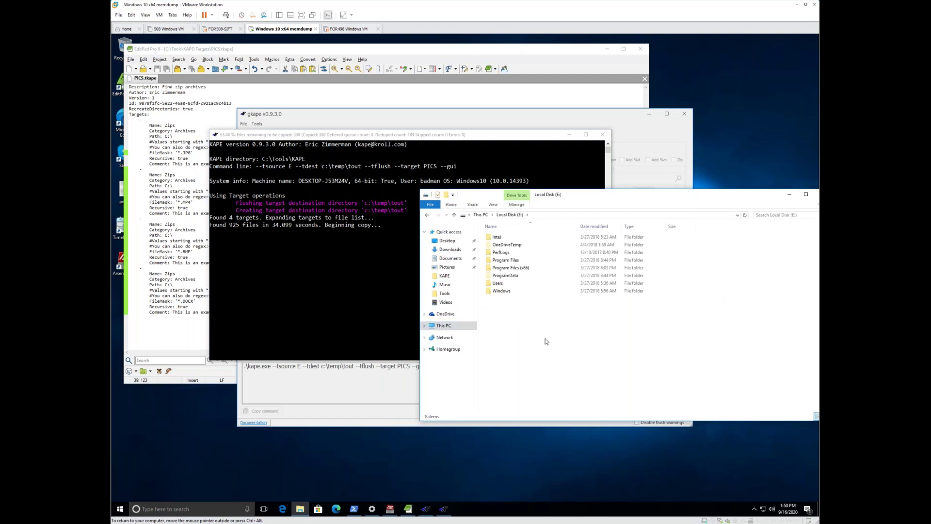
{"action": "left_click", "coordinate": [513, 262]}
{"action": "key", "text": "ctrl+a"}
{"action": "right_click", "coordinate": [513, 263]}
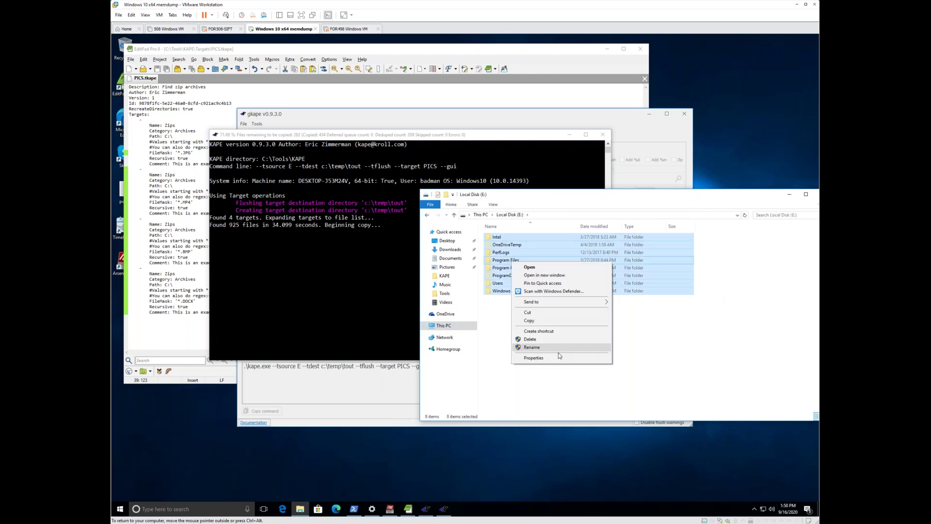
{"action": "left_click", "coordinate": [557, 353]}
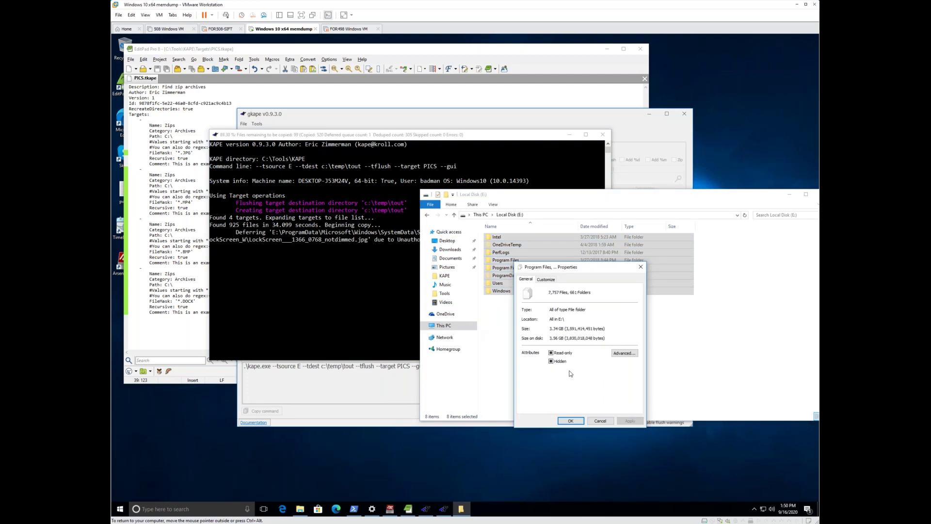
{"action": "left_click_drag", "start_coordinate": [574, 269], "coordinate": [690, 331]}
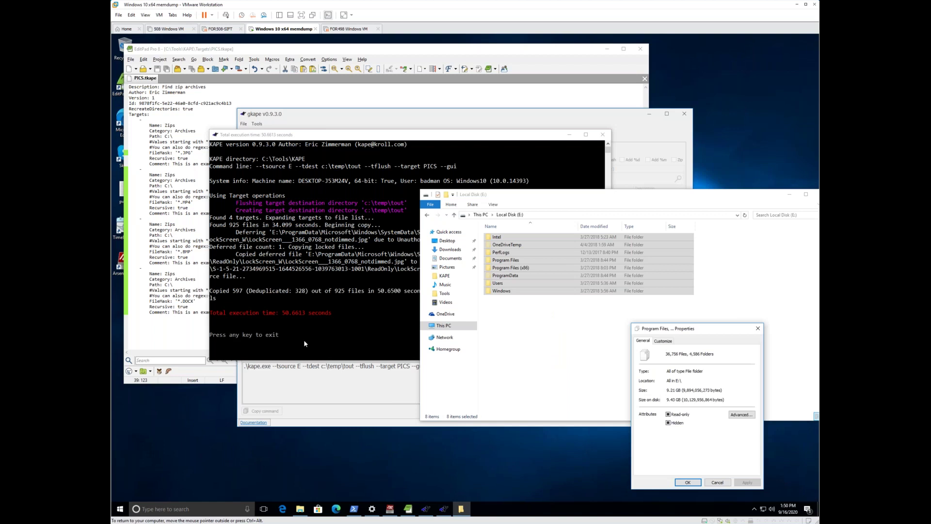
Browse C:\temp\tout\E to the user's folder inside $Recycle.Bin to examine the collected pictures
{"action": "left_click", "coordinate": [558, 356]}
{"action": "key", "text": "alt+Up"}
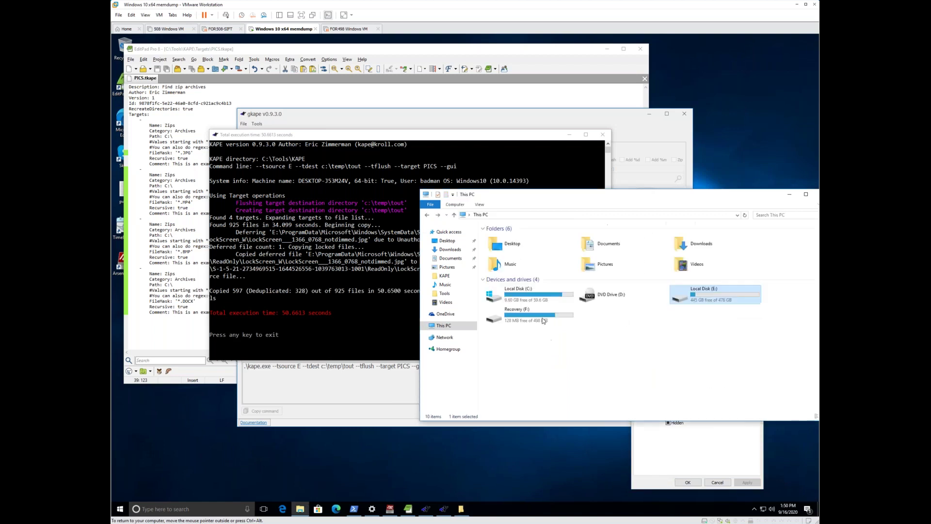
{"action": "double_click", "coordinate": [518, 293]}
{"action": "left_click", "coordinate": [508, 283]}
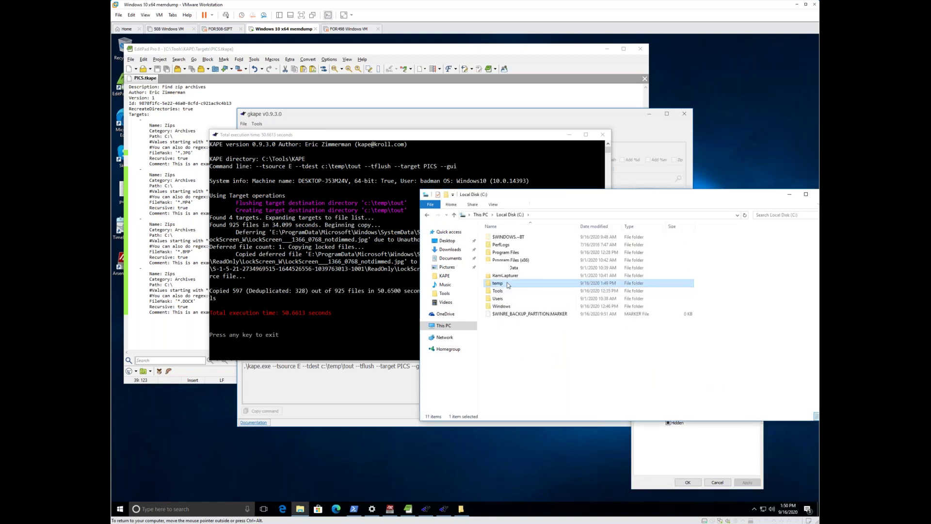
{"action": "double_click", "coordinate": [508, 283]}
{"action": "double_click", "coordinate": [507, 237]}
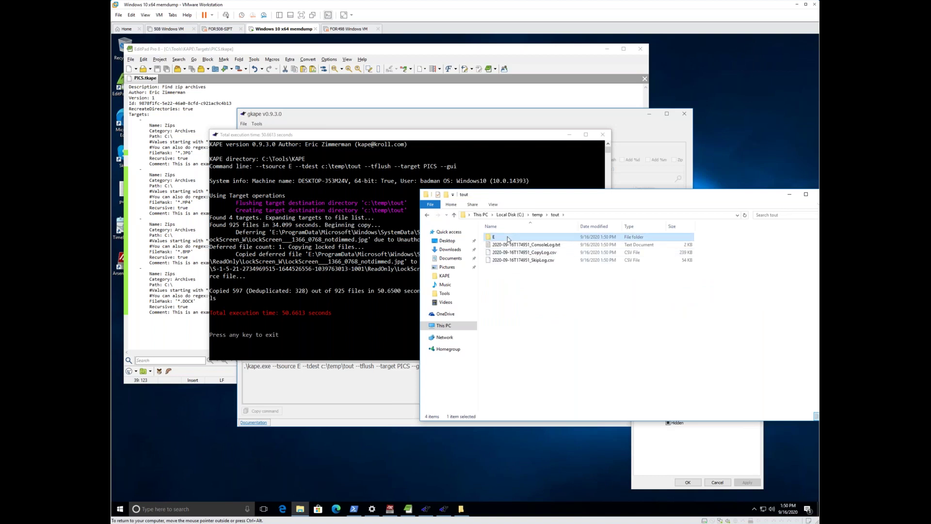
{"action": "double_click", "coordinate": [507, 236]}
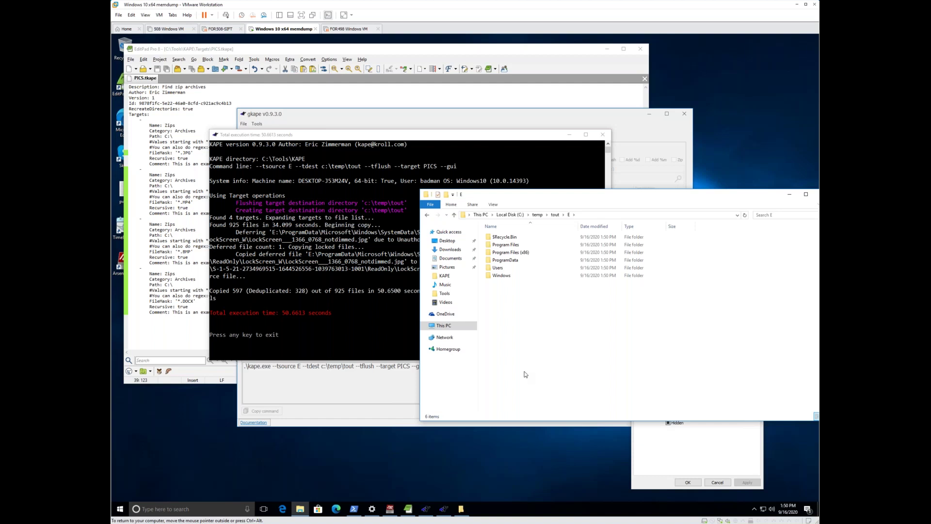
{"action": "double_click", "coordinate": [508, 237]}
{"action": "double_click", "coordinate": [508, 237]}
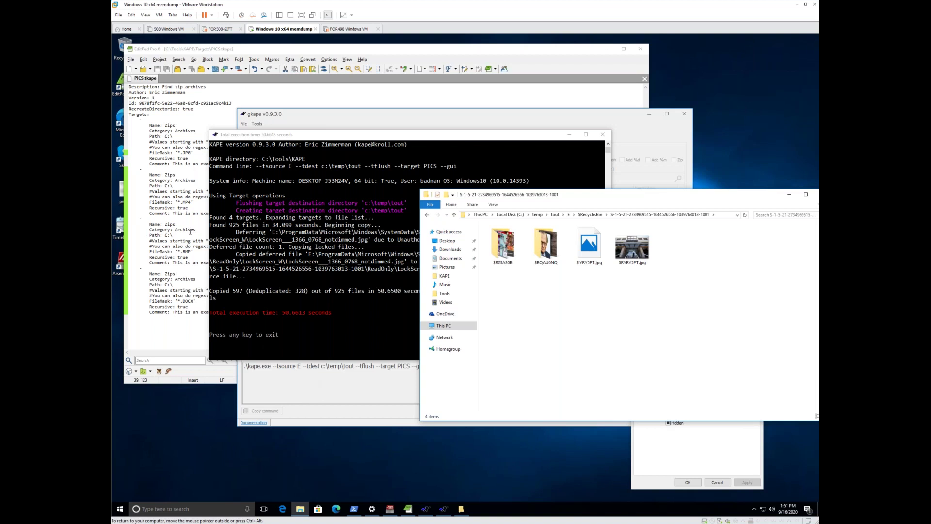
Dismiss the finished KAPE console, choose a VHDX container with base name SDFFSD, and enable Transfer
{"action": "left_click", "coordinate": [311, 234]}
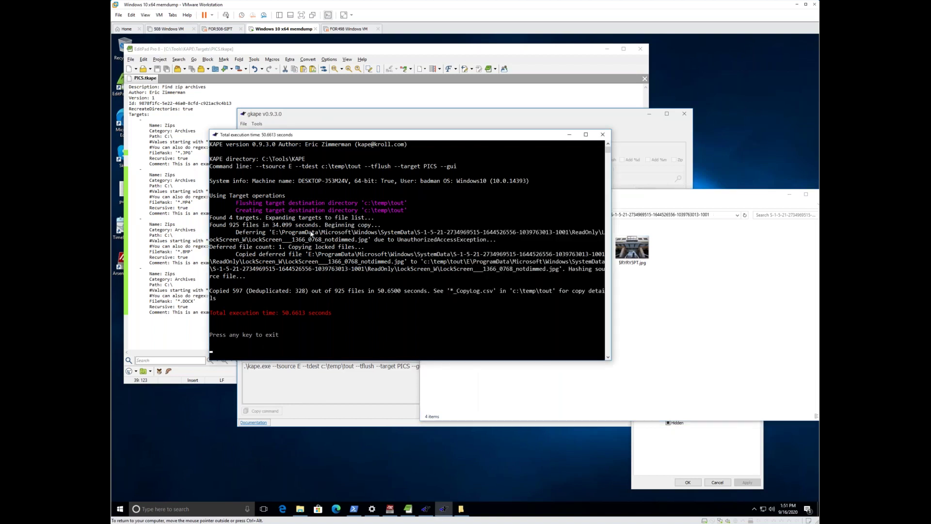
{"action": "key", "text": "Return"}
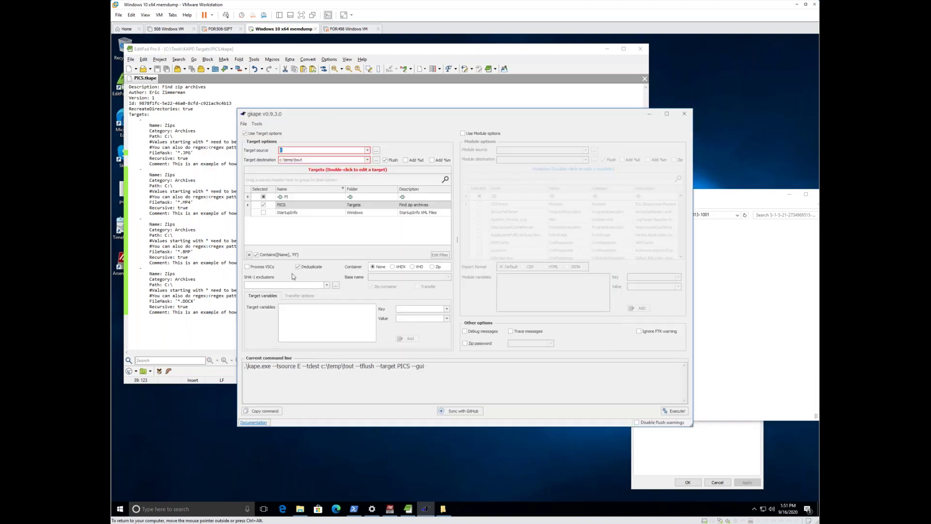
{"action": "left_click", "coordinate": [392, 266]}
{"action": "type", "text": "SDFFSD"}
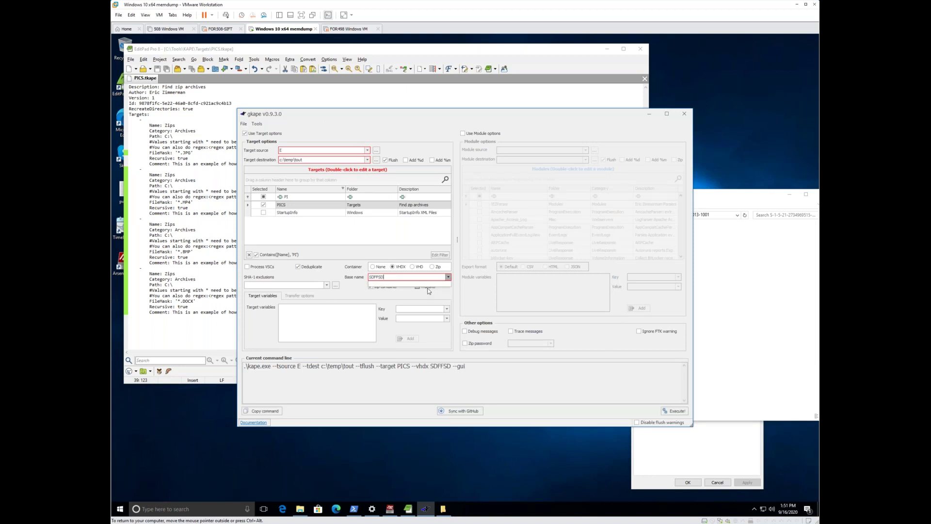
{"action": "left_click", "coordinate": [417, 286]}
Examine the transfer options available for AWS S3, Azure storage and SFTP
{"action": "left_click", "coordinate": [299, 296]}
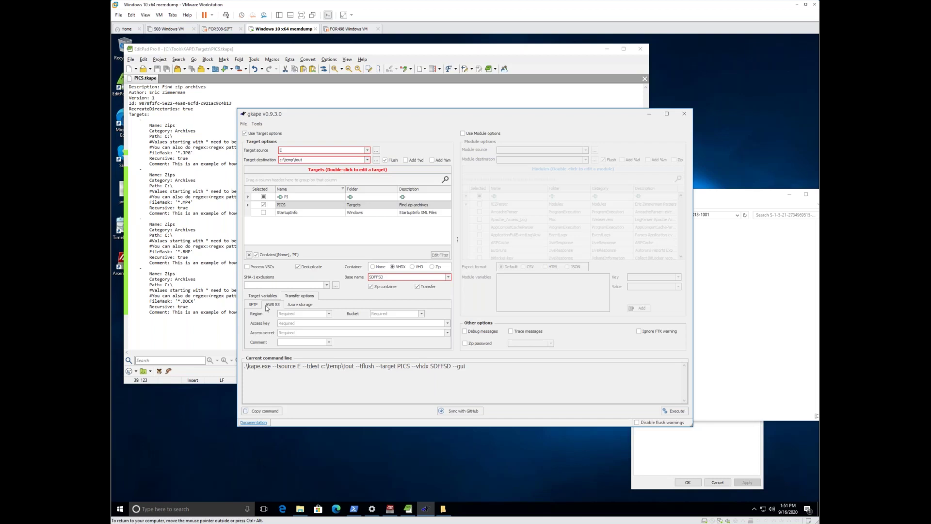
{"action": "left_click", "coordinate": [309, 306]}
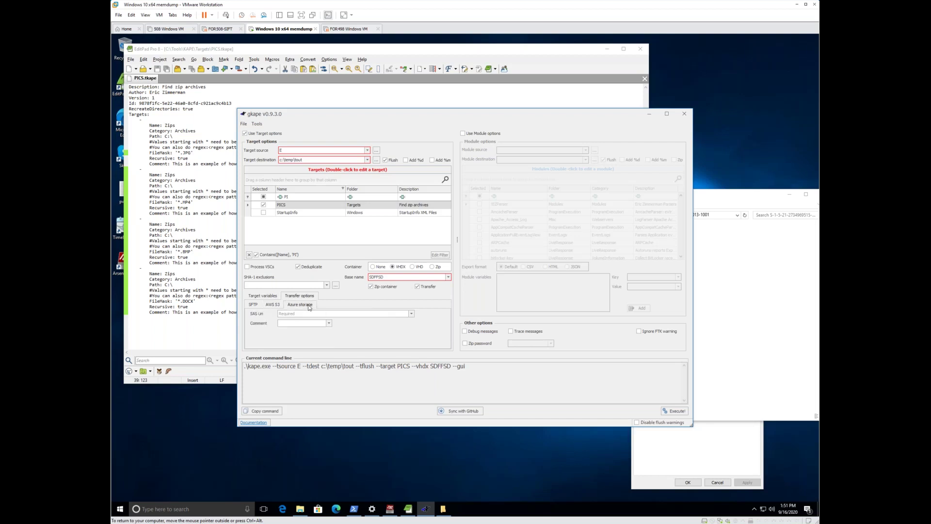
{"action": "left_click", "coordinate": [253, 304]}
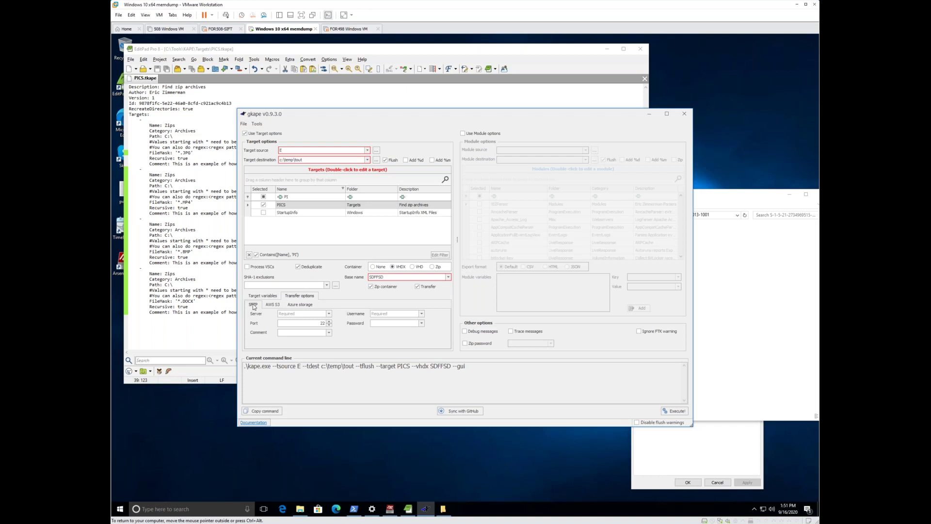
Switch to Microsoft Edge and search the web for KAPEDOCS
{"action": "left_click", "coordinate": [336, 509]}
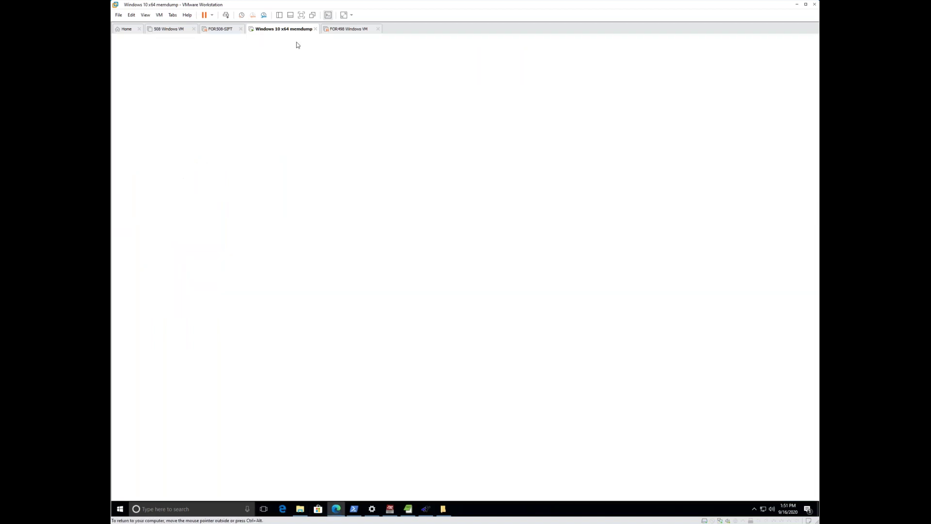
{"action": "type", "text": "KA"}
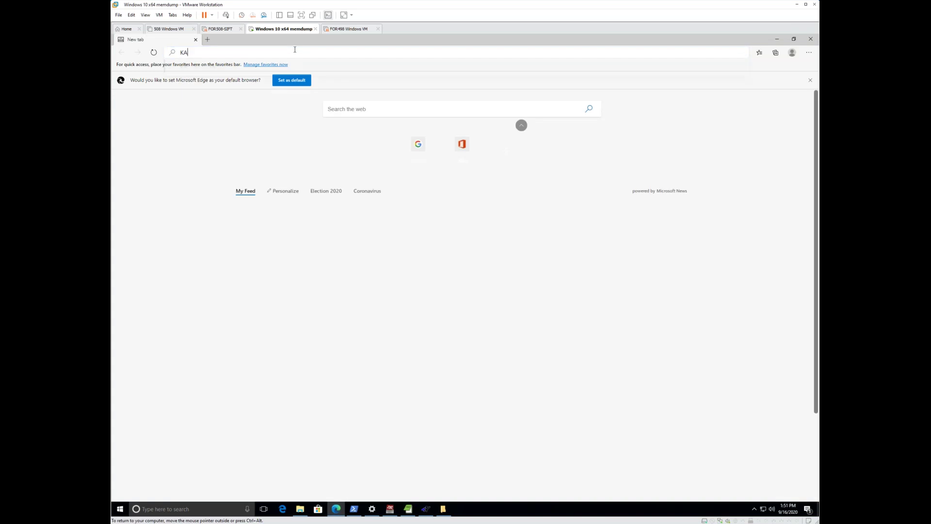
{"action": "type", "text": "PEDO"}
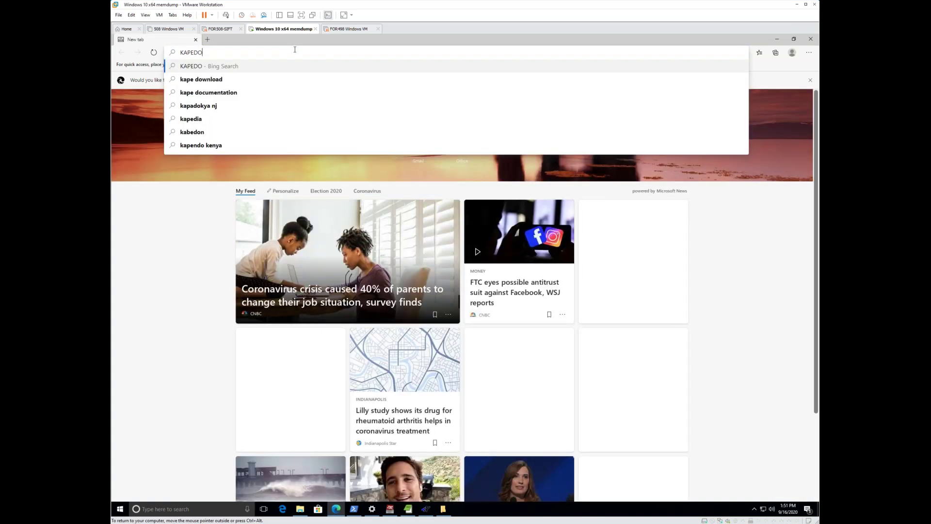
{"action": "type", "text": "C"}
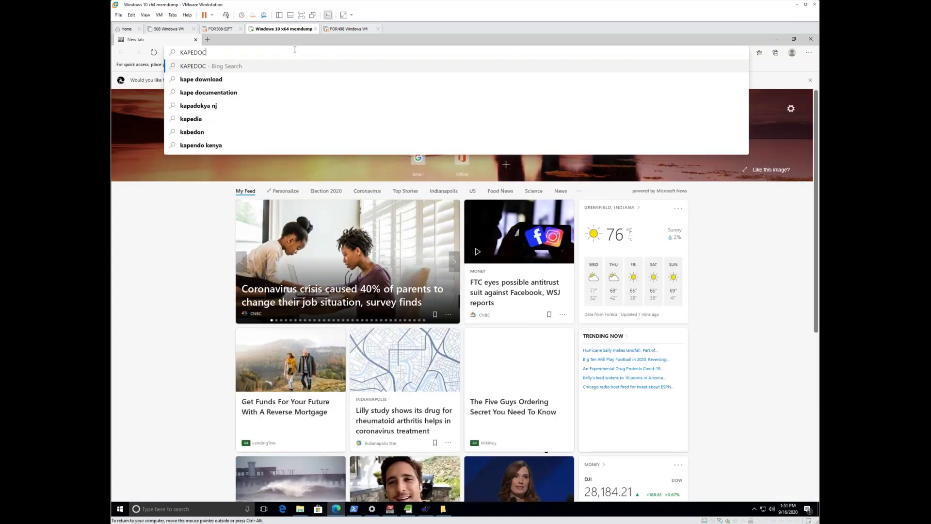
{"action": "type", "text": "S"}
{"action": "key", "text": "Return"}
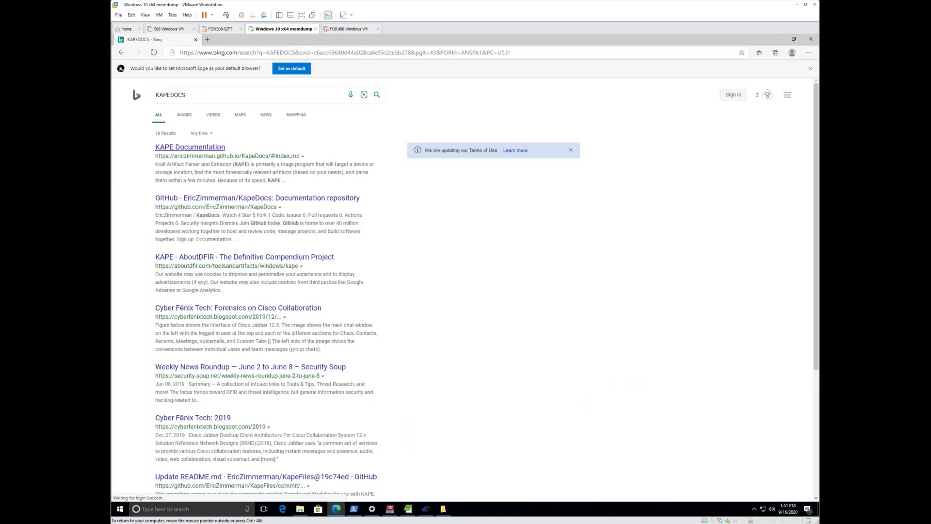
Open the KAPE Documentation site and go to its SFTP mode topic
{"action": "left_click", "coordinate": [189, 146]}
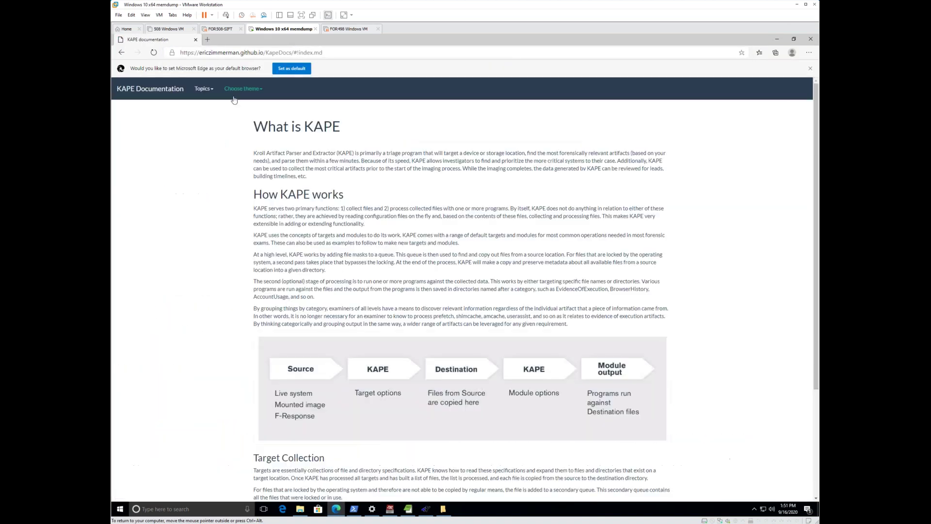
{"action": "left_click", "coordinate": [204, 89]}
{"action": "left_click", "coordinate": [223, 201]}
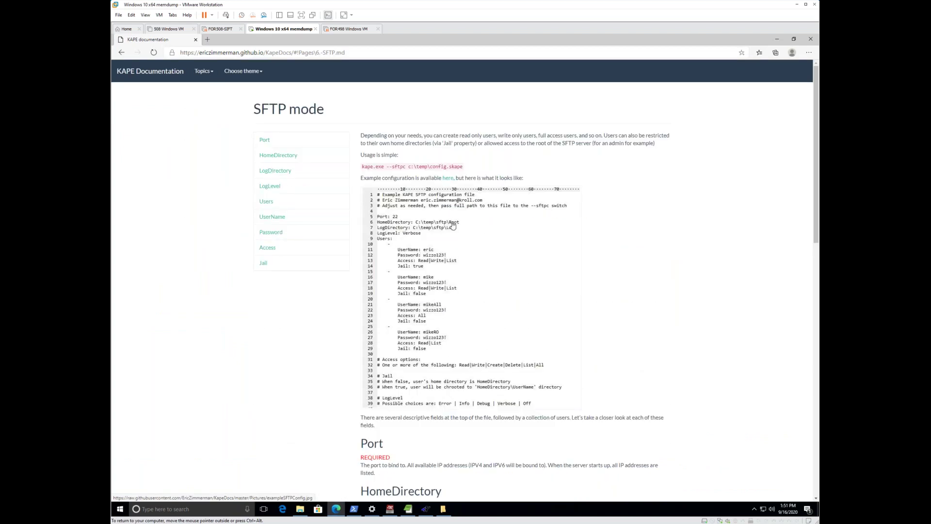
Highlight the --sftpc c:\temp\config.skape argument in the SFTP usage example, and return to gkape's AWS S3 transfer options
{"action": "left_click_drag", "start_coordinate": [464, 166], "coordinate": [386, 166]}
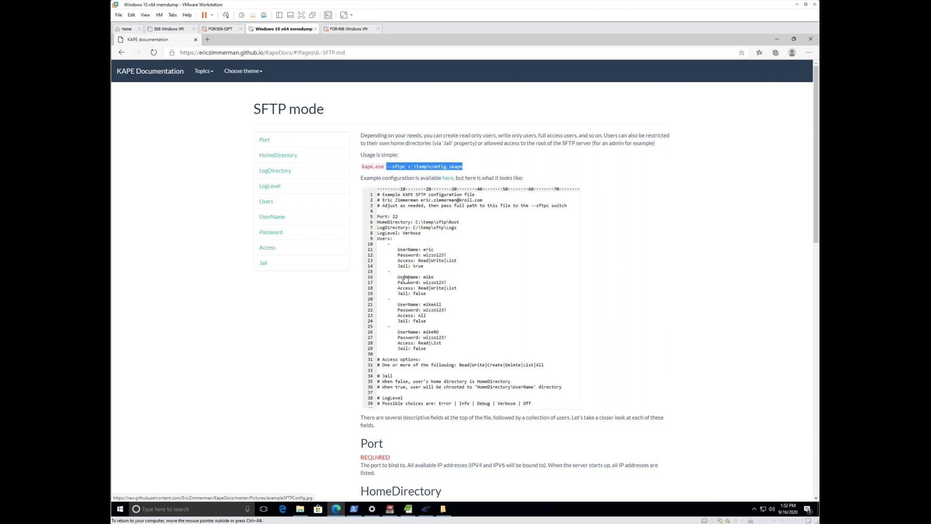
{"action": "left_click", "coordinate": [333, 278]}
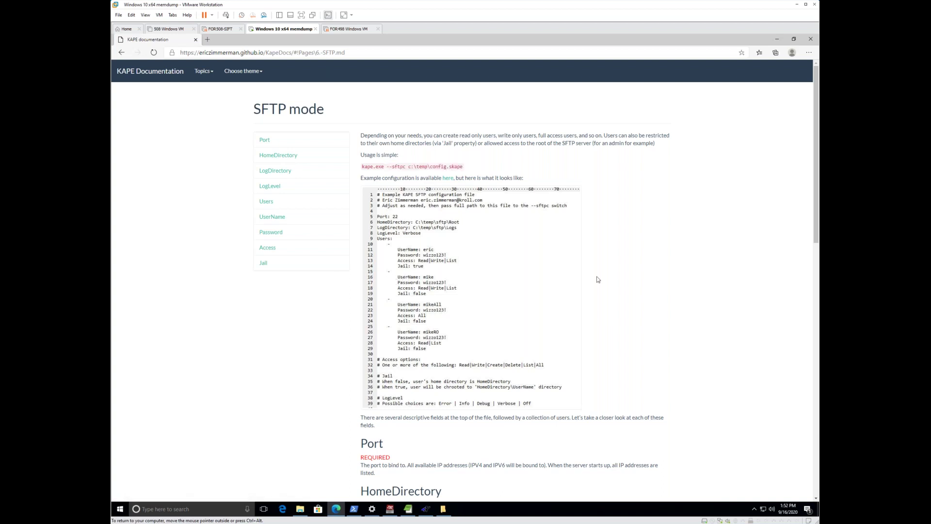
{"action": "left_click", "coordinate": [777, 39]}
{"action": "left_click", "coordinate": [272, 305]}
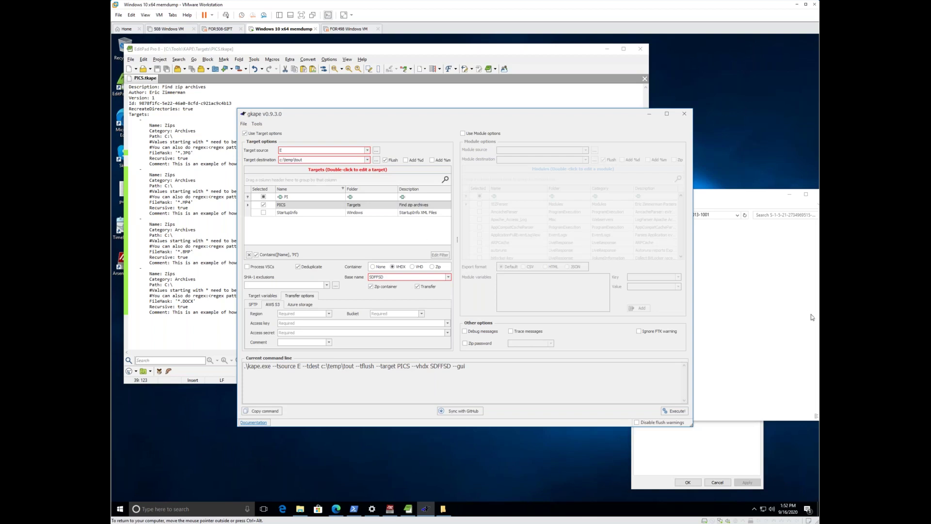
Switch to File Explorer and open the C:\temp\mout folder
{"action": "left_click", "coordinate": [777, 307]}
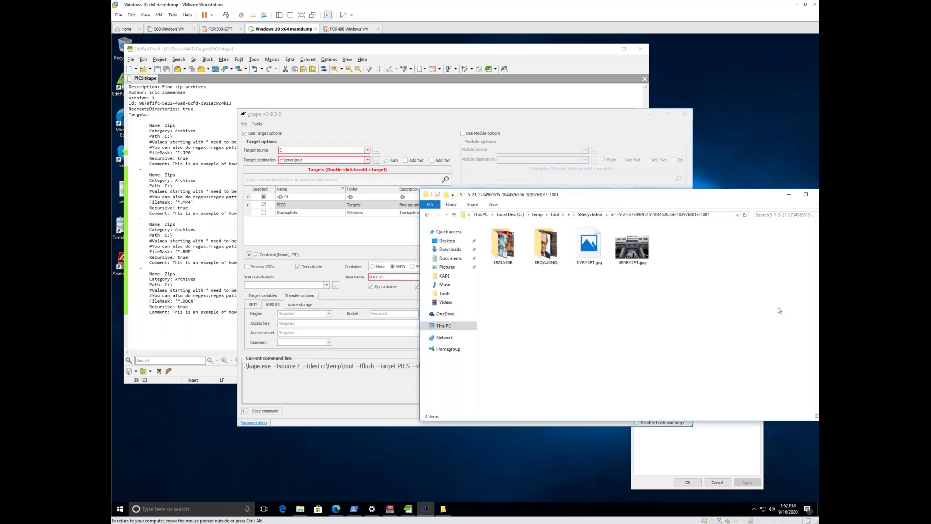
{"action": "left_click", "coordinate": [515, 215]}
{"action": "double_click", "coordinate": [509, 276]}
{"action": "double_click", "coordinate": [508, 246]}
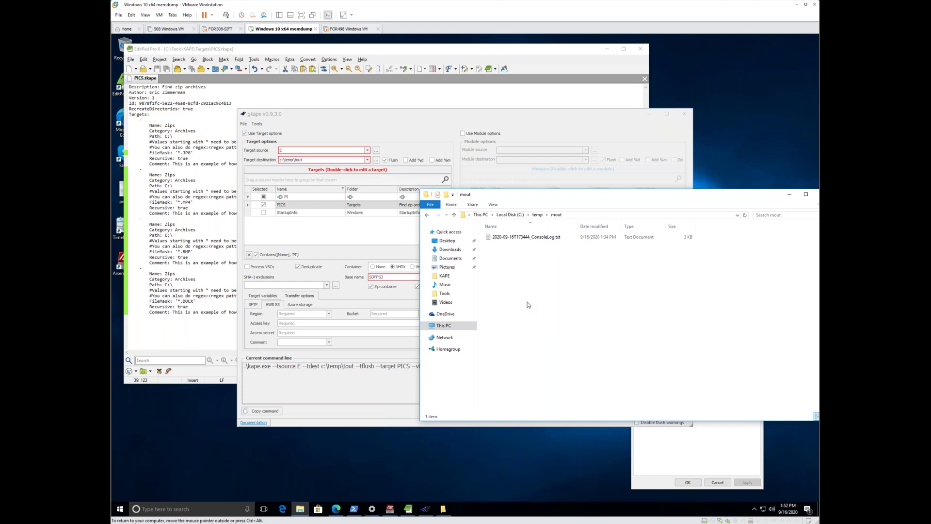
Bring gkape back in front of the folder window and enable its module options
{"action": "left_click_drag", "start_coordinate": [402, 114], "coordinate": [369, 110]}
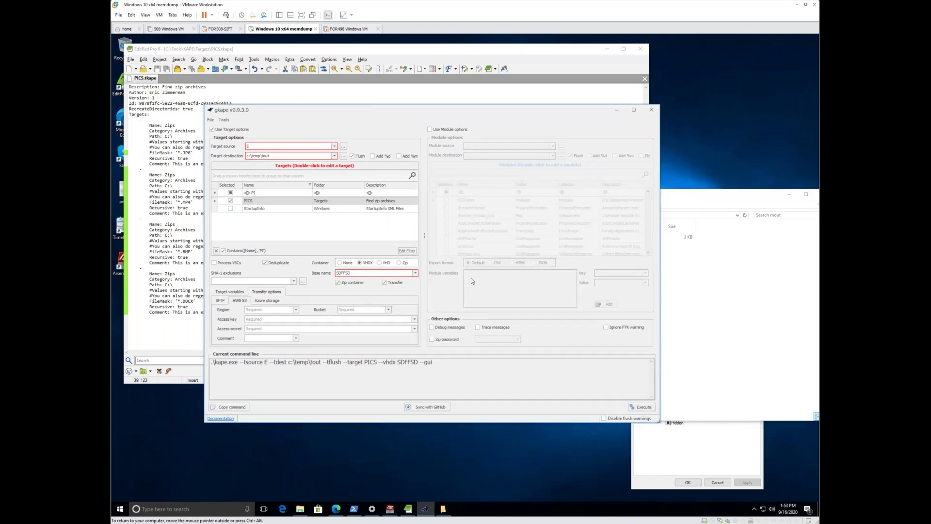
{"action": "left_click", "coordinate": [446, 130]}
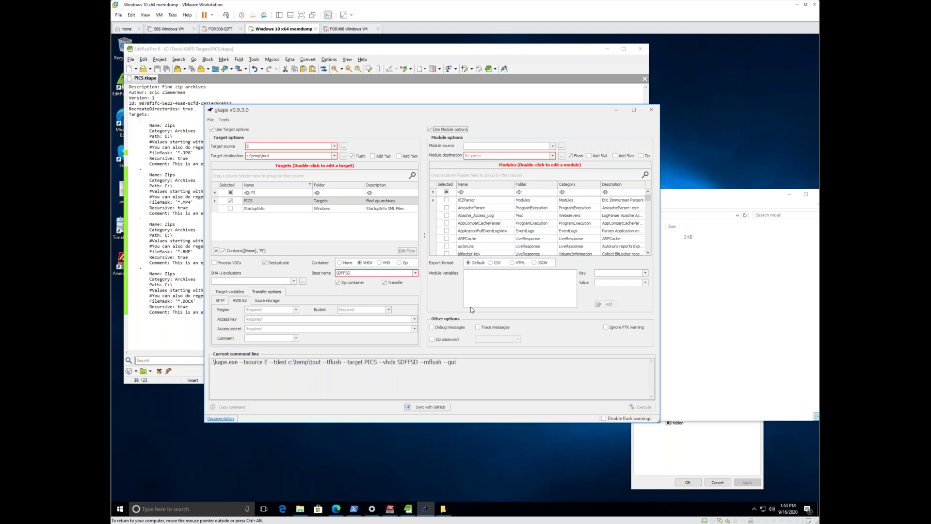
{"action": "mouse_move", "coordinate": [471, 309]}
Switch to PowerShell and run .\kape.exe without arguments from the KAPE folder
{"action": "left_click", "coordinate": [354, 509]}
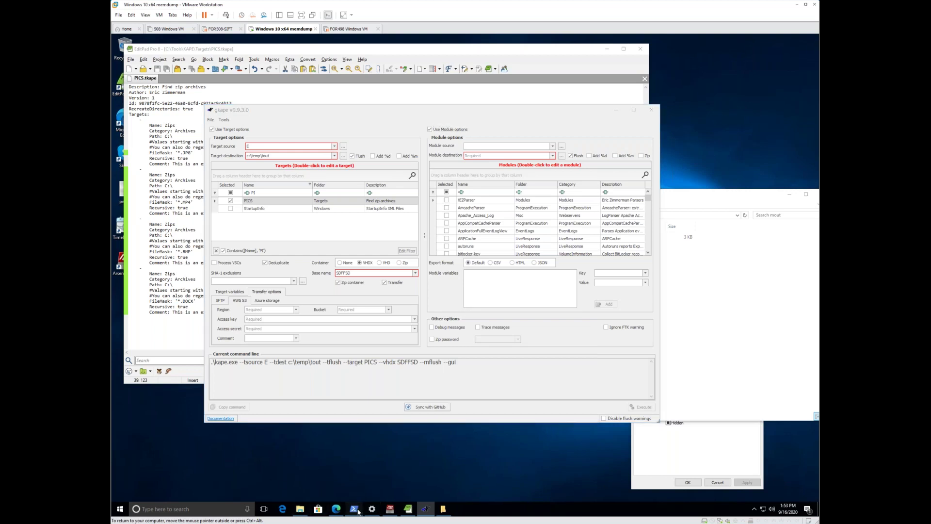
{"action": "type", "text": ".\\kape.exe"}
{"action": "key", "text": "Return"}
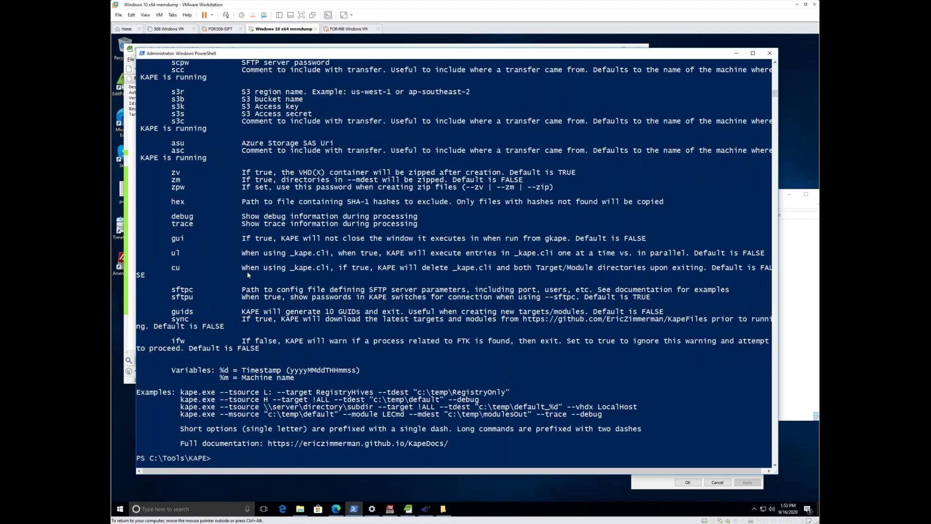
Examine the command-line switches in KAPE's help output, highlighting the sim and hex entries
{"action": "scroll", "coordinate": [214, 335], "scroll_direction": "up", "scroll_amount": 2}
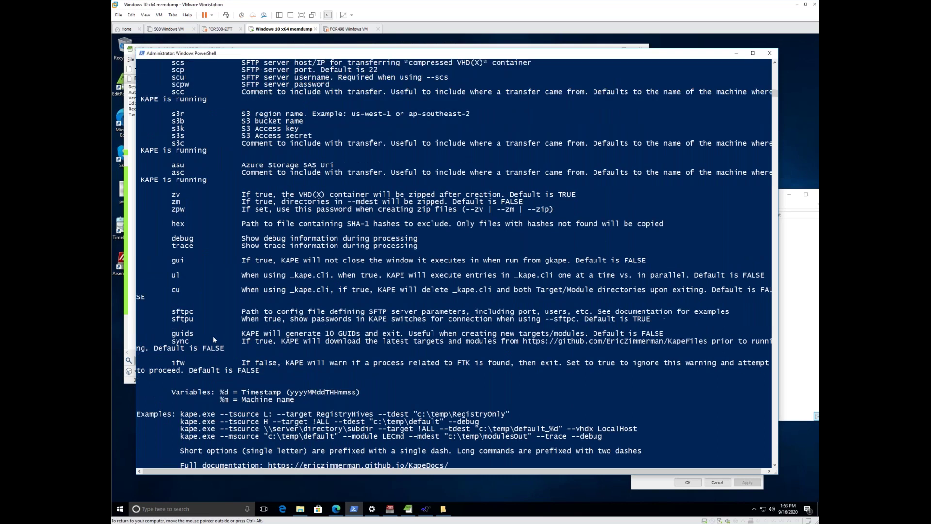
{"action": "scroll", "coordinate": [266, 146], "scroll_direction": "up", "scroll_amount": 6}
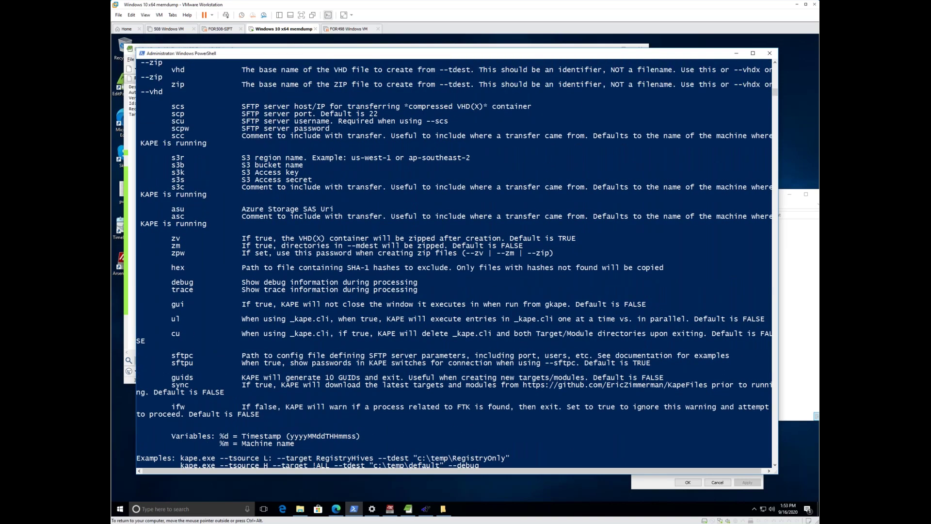
{"action": "left_click_drag", "start_coordinate": [172, 143], "coordinate": [188, 143]}
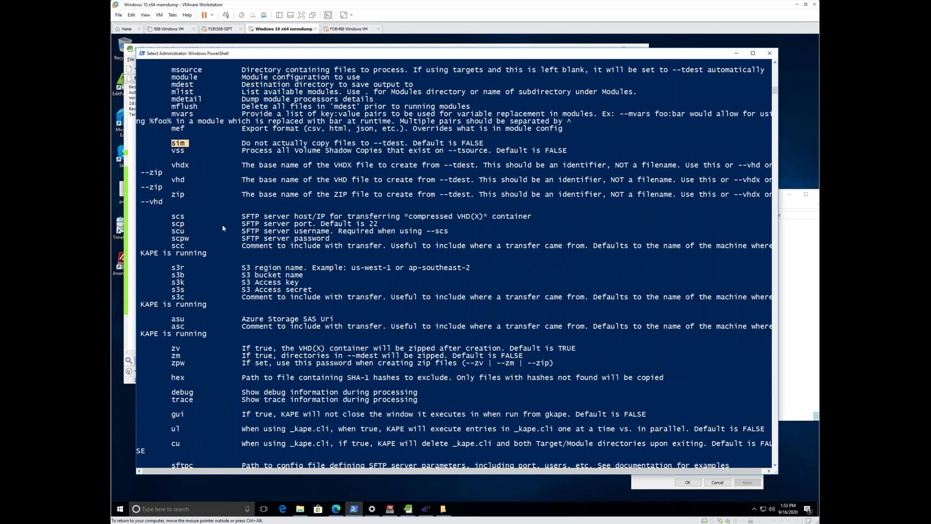
{"action": "scroll", "coordinate": [222, 228], "scroll_direction": "up", "scroll_amount": 5}
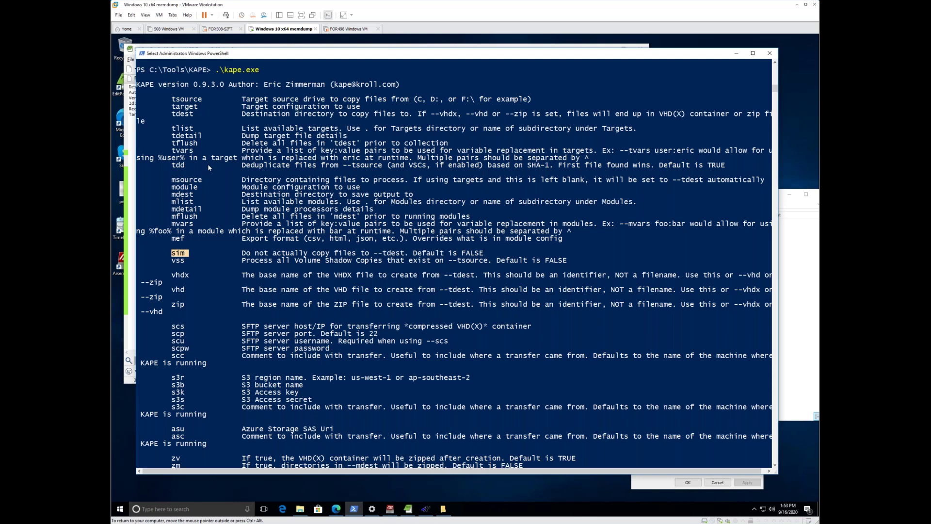
{"action": "scroll", "coordinate": [207, 164], "scroll_direction": "down", "scroll_amount": 3}
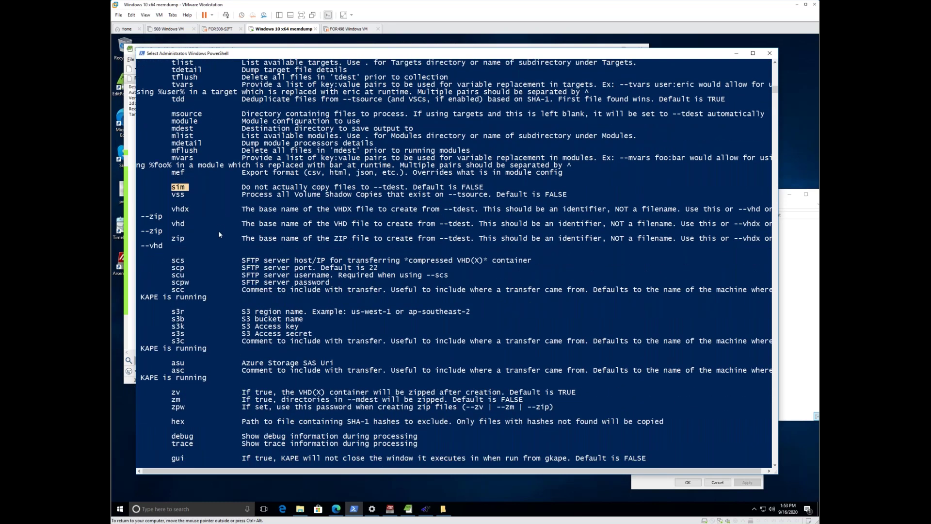
{"action": "scroll", "coordinate": [218, 231], "scroll_direction": "down", "scroll_amount": 2}
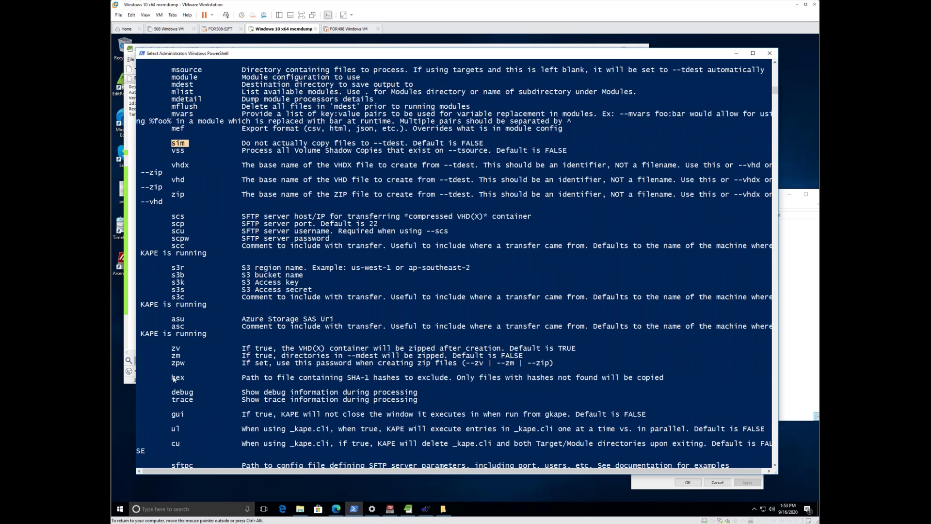
{"action": "double_click", "coordinate": [175, 378]}
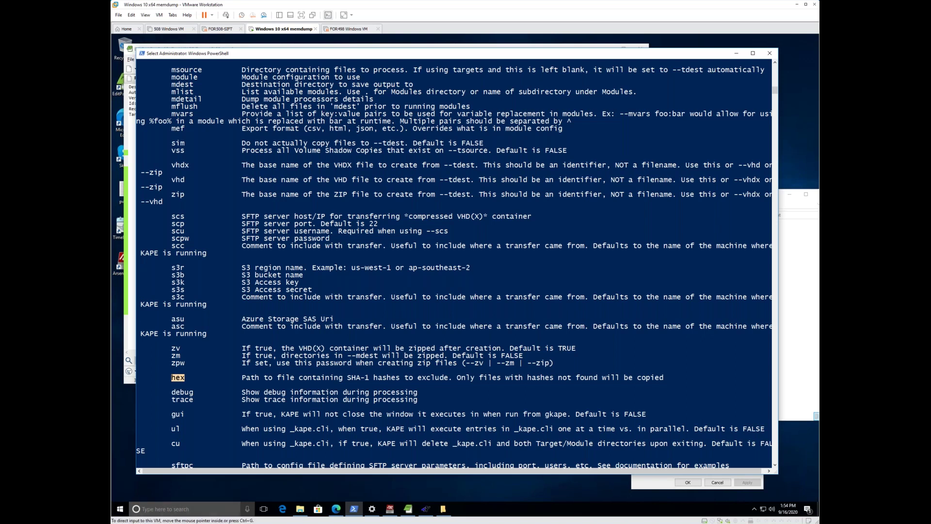
Switch back to gkape and deselect the PICS target
{"action": "left_click", "coordinate": [426, 508]}
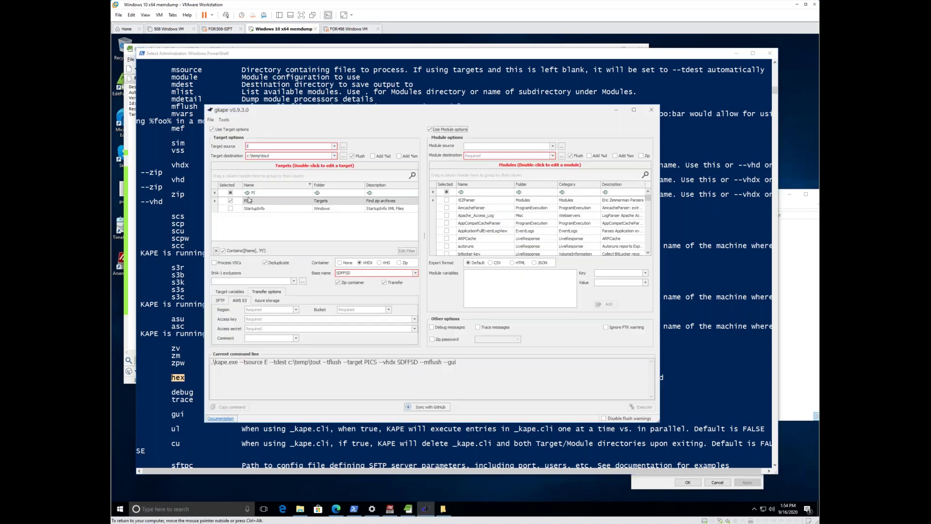
{"action": "left_click", "coordinate": [231, 200]}
Filter the target names by CLO, view the CloudStorage target's definition and close it
{"action": "type", "text": "CLO"}
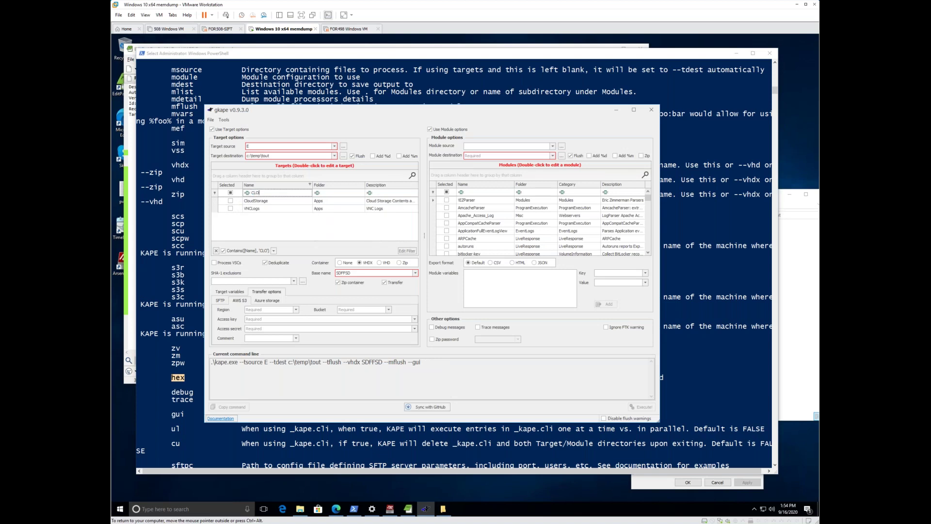
{"action": "double_click", "coordinate": [264, 200]}
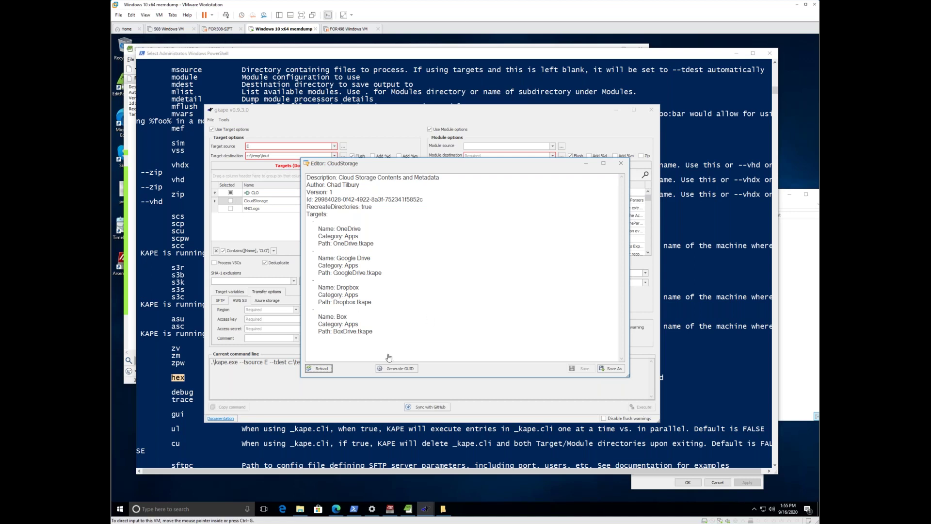
{"action": "left_click", "coordinate": [621, 163]}
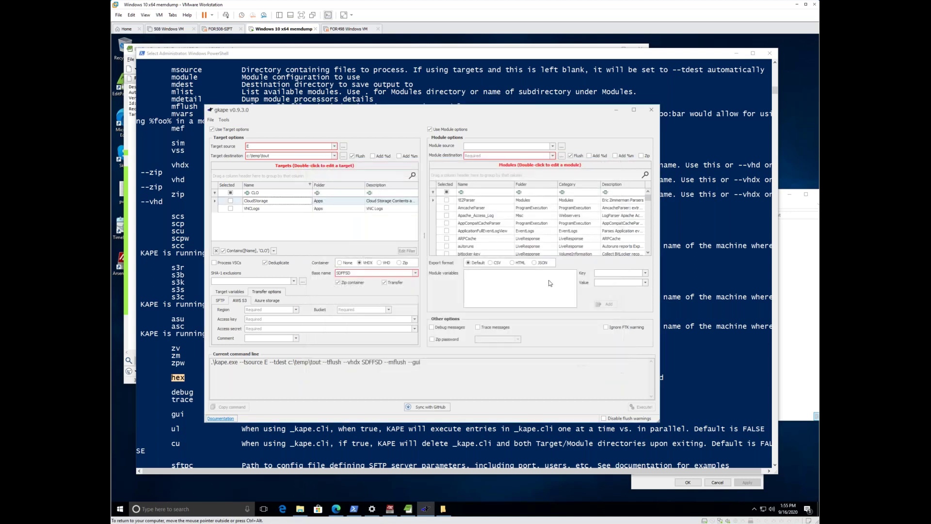